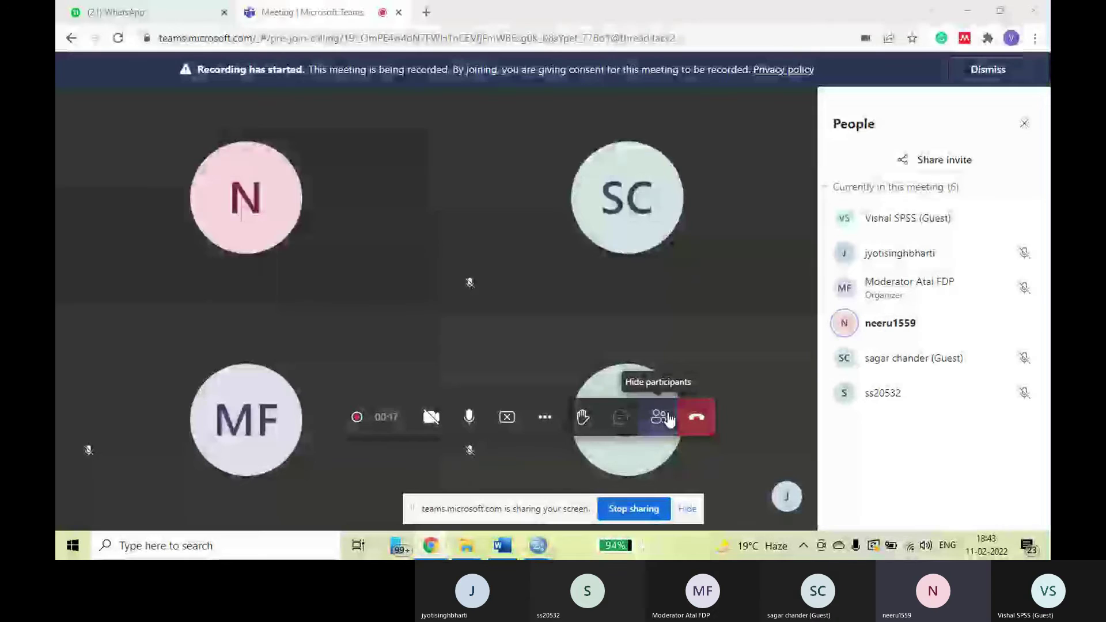
# Switch to the Word document and insert a space before "var6" in the Factor1 variable list of the first interpretation paragraph
pyautogui.click(505, 546)
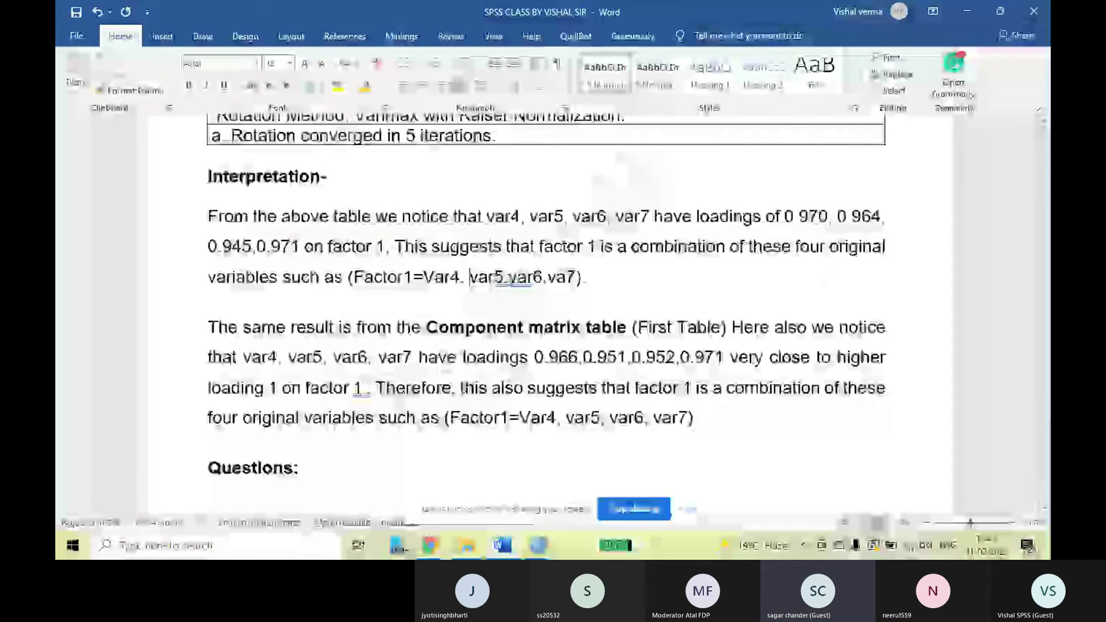
pyautogui.click(510, 277)
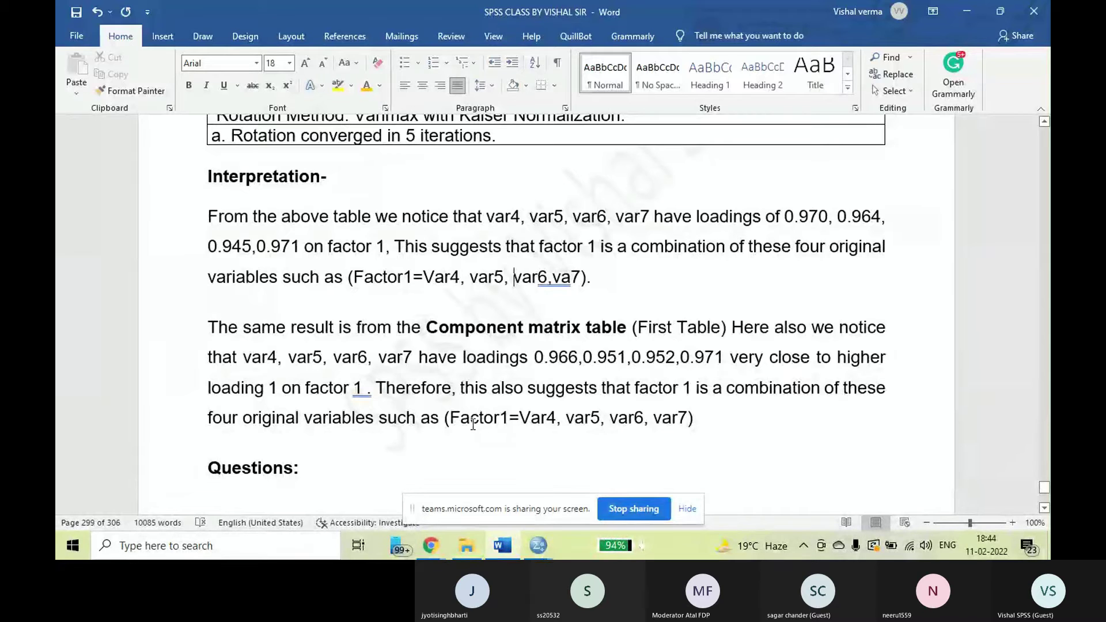
# Locate the Rotated Component Matrix and Component Matrix tables above the interpretation and select each table's title in turn
pyautogui.scroll(8, 239, 360)
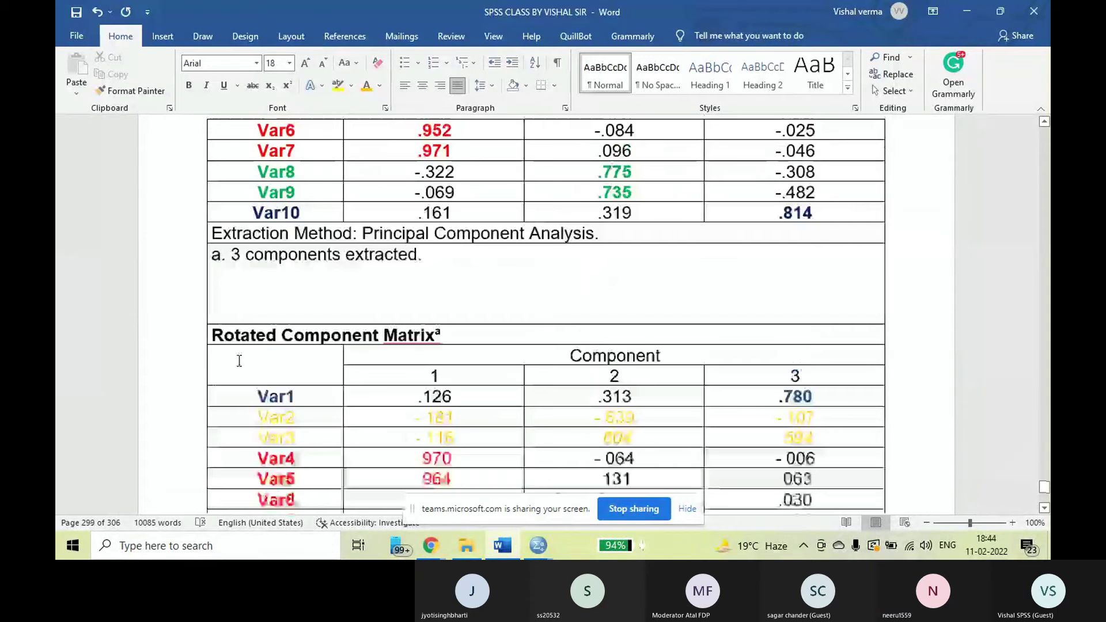
pyautogui.doubleClick(244, 335)
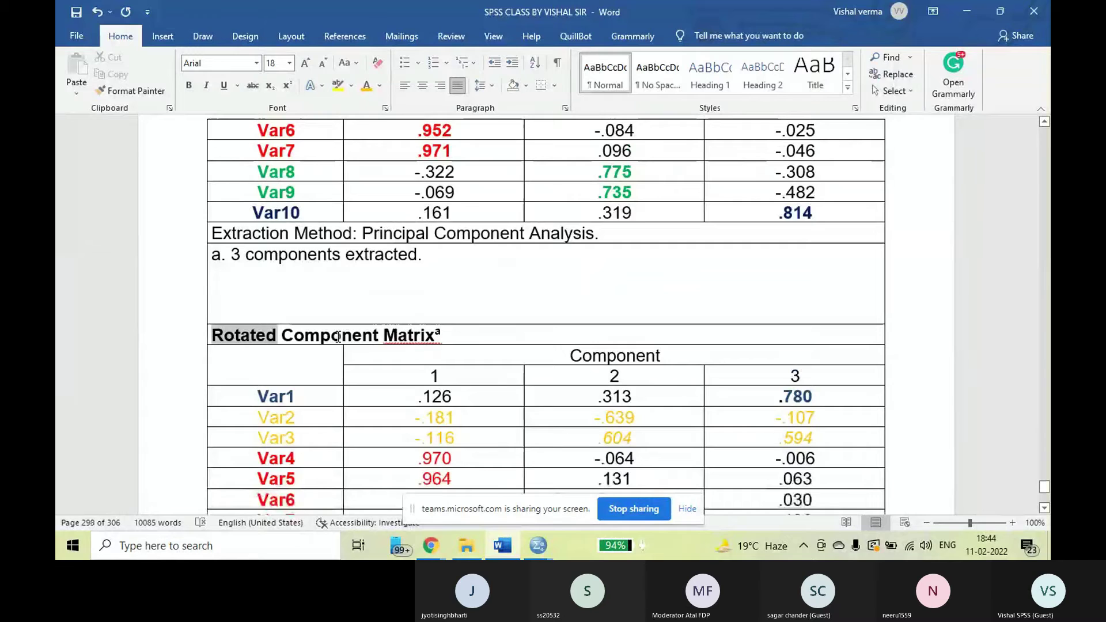
pyautogui.tripleClick(306, 340)
pyautogui.scroll(3, 304, 338)
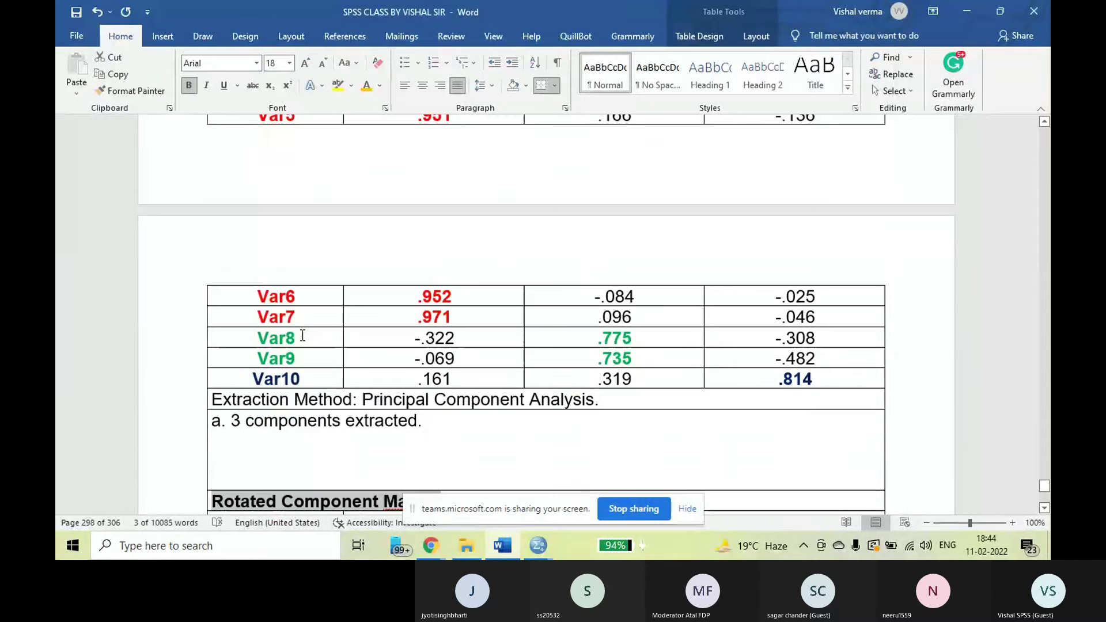
pyautogui.scroll(4, 303, 335)
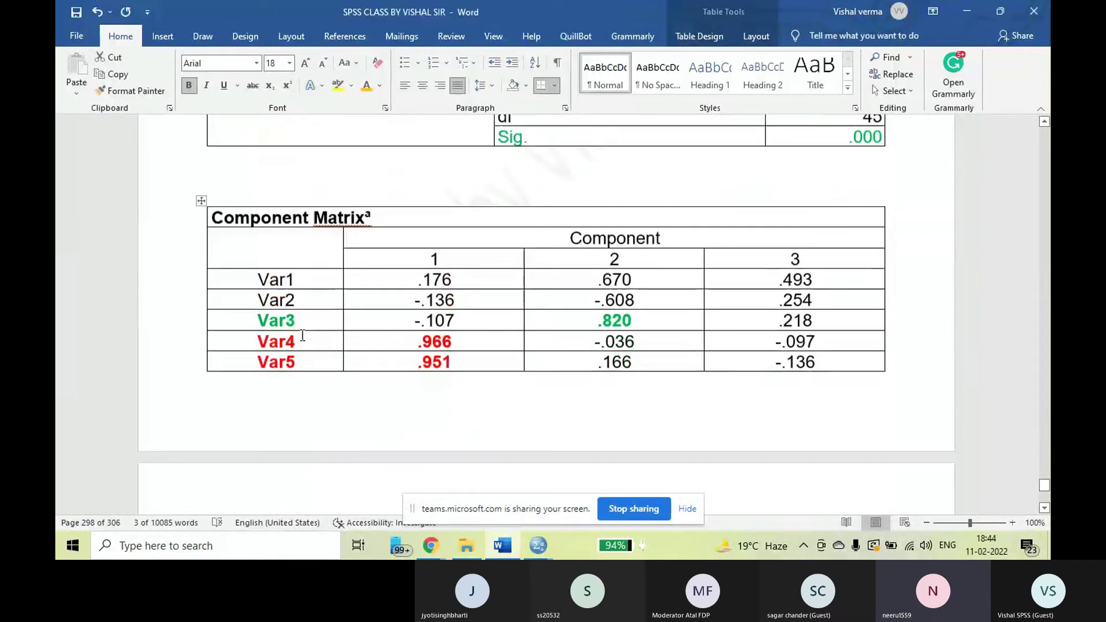
pyautogui.scroll(1, 236, 241)
pyautogui.moveTo(211, 224); pyautogui.dragTo(376, 225)
# Move the "Questions:" heading for factor 1 onto the next page, directly above statements 4 to 7
pyautogui.scroll(-15, 555, 348)
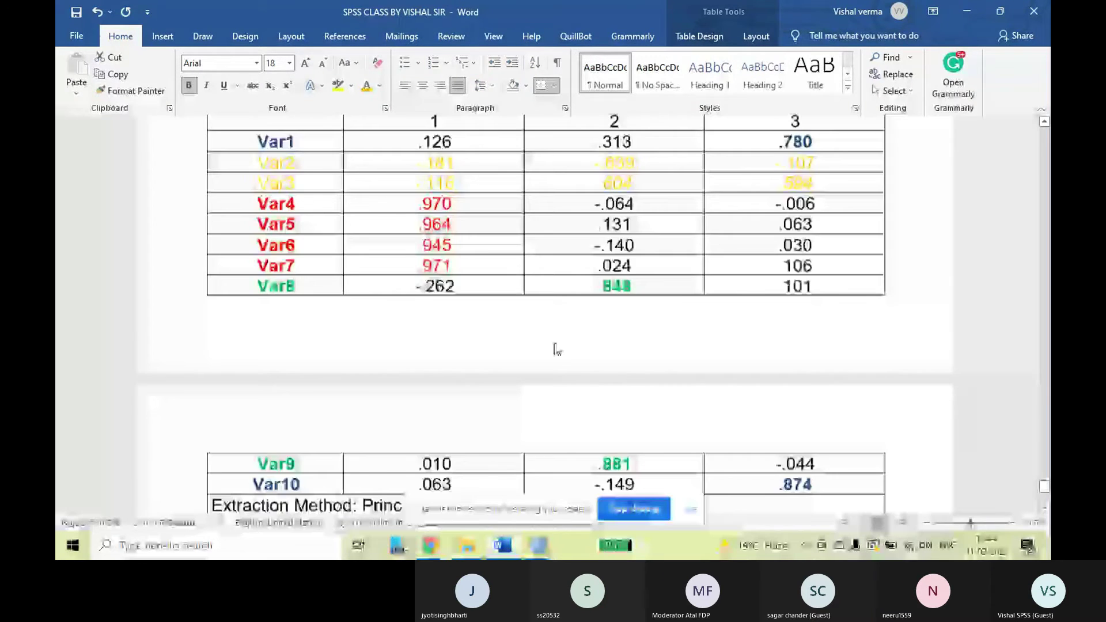
pyautogui.scroll(-1, 538, 342)
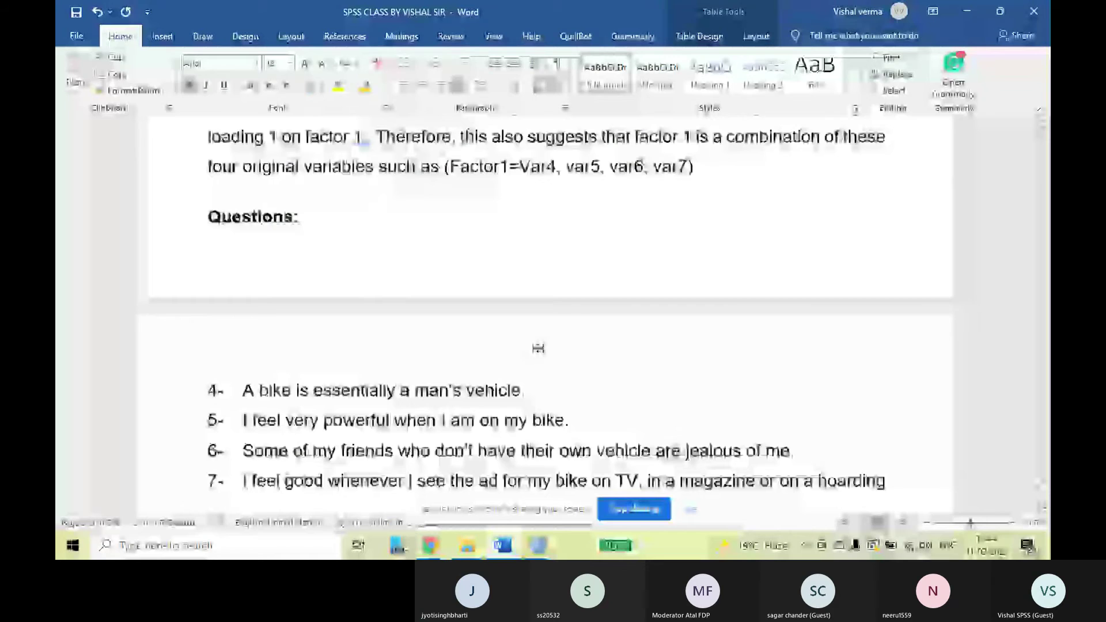
pyautogui.scroll(1, 538, 348)
pyautogui.click(242, 311)
pyautogui.press('Return')
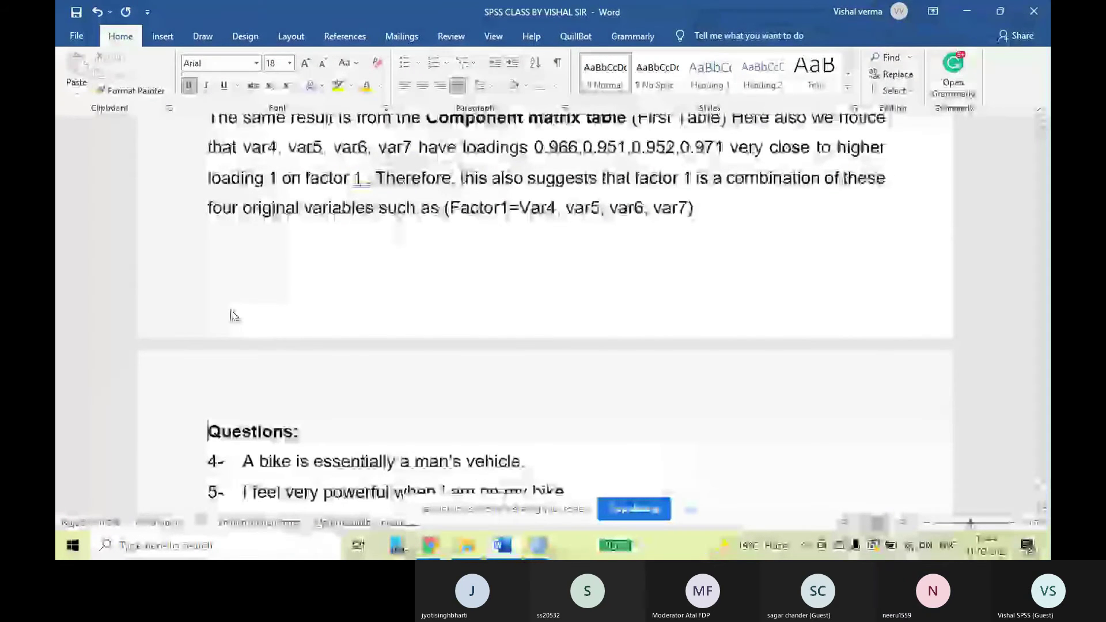
# Insert a blank line between the "Questions:" heading and statement 4, "A bike is essentially a man's vehicle."
pyautogui.scroll(-4, 244, 312)
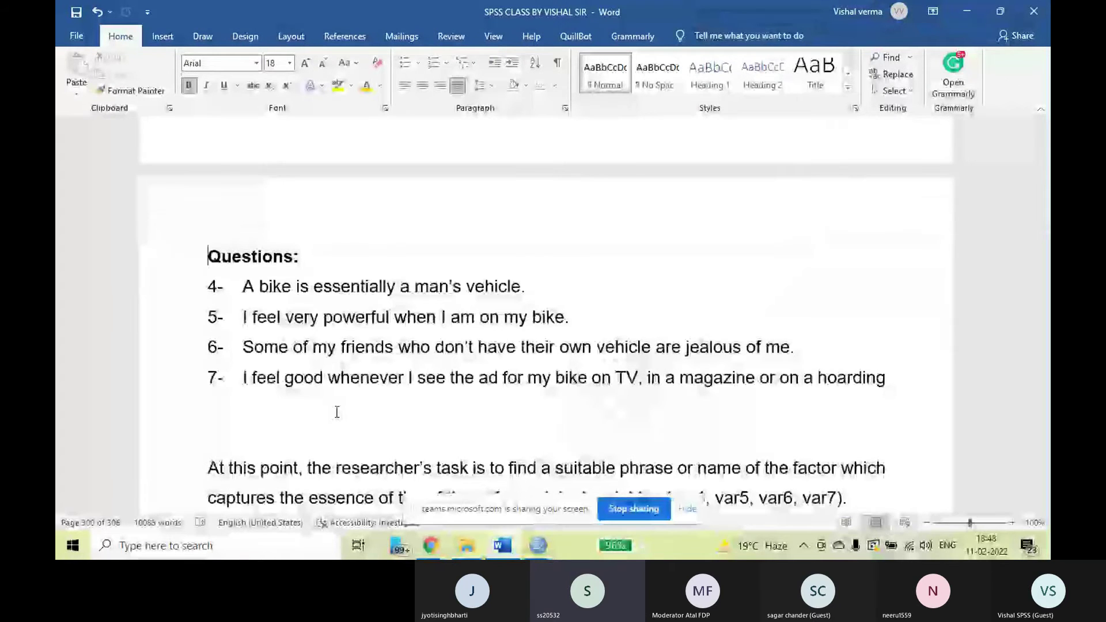
pyautogui.click(302, 255)
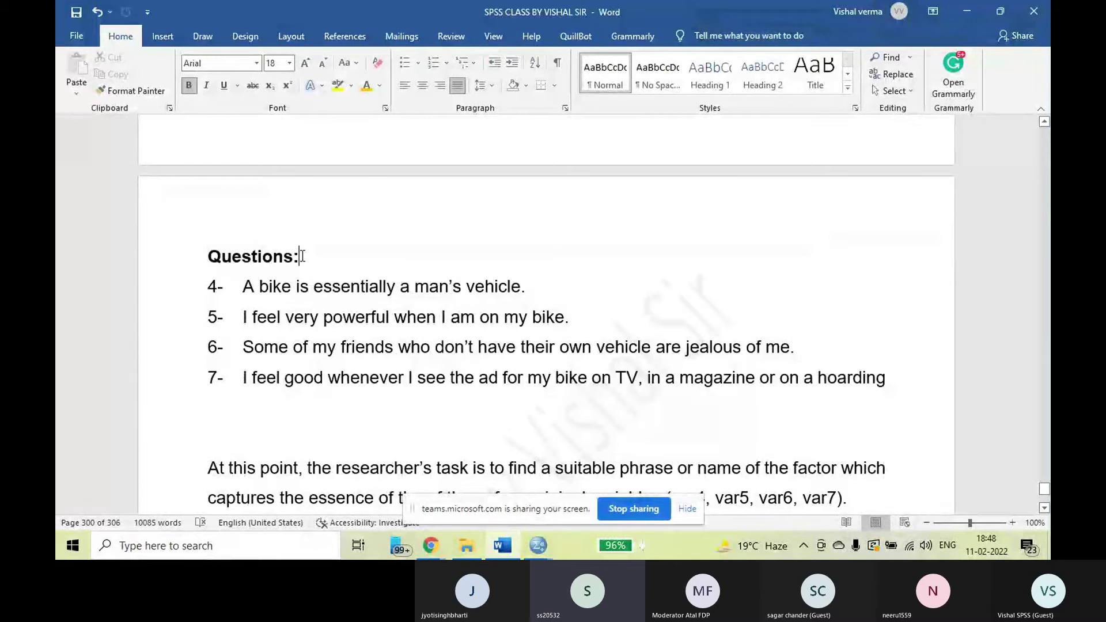
pyautogui.press('Return')
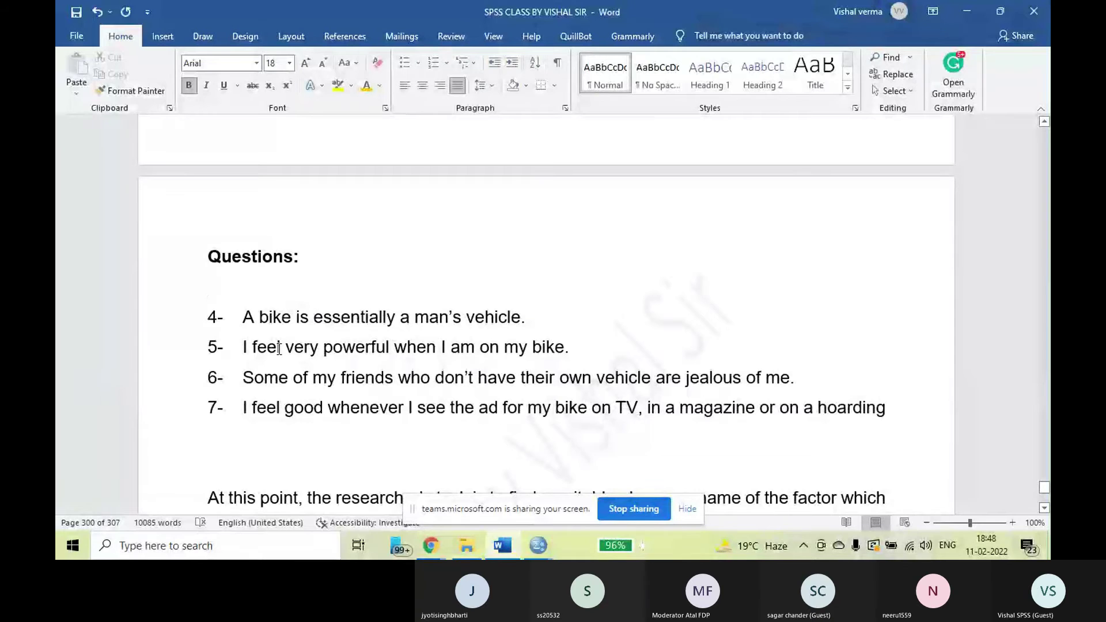
# Review the paragraph on choosing a suitable name for factor 1 from var4, var5, var6 and var7
pyautogui.scroll(-2, 279, 349)
pyautogui.scroll(-3, 278, 349)
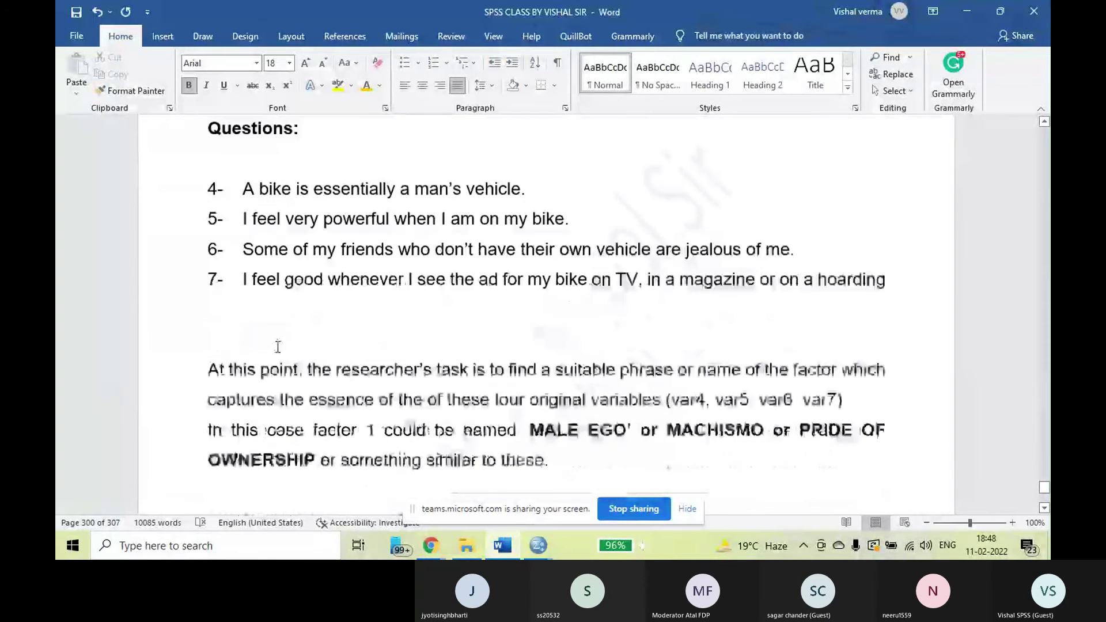
pyautogui.scroll(-2, 279, 348)
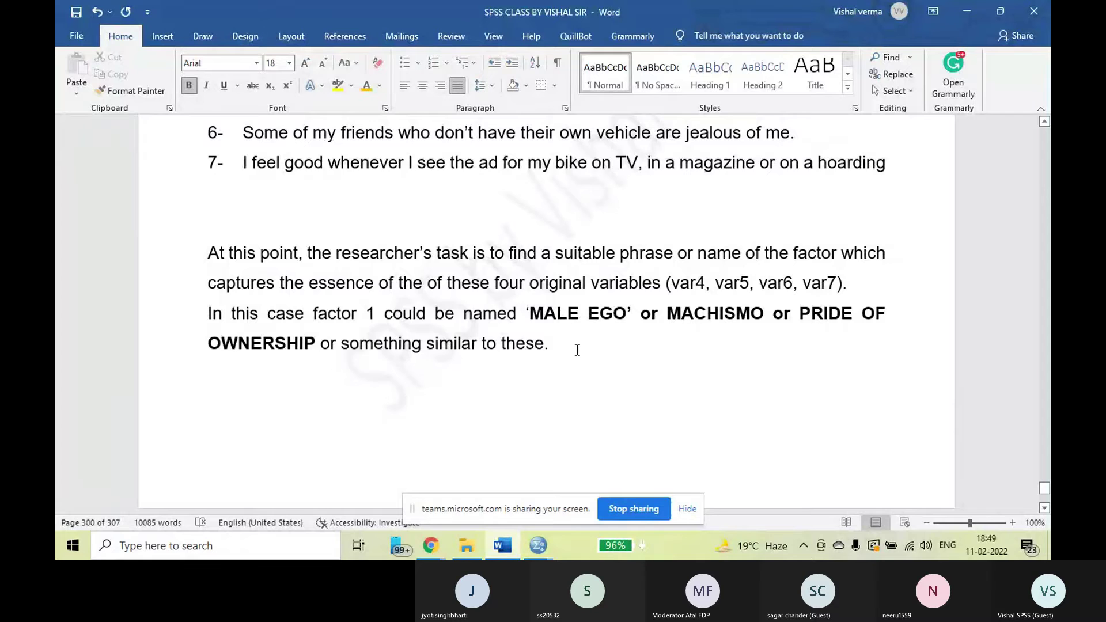
pyautogui.scroll(-1, 576, 350)
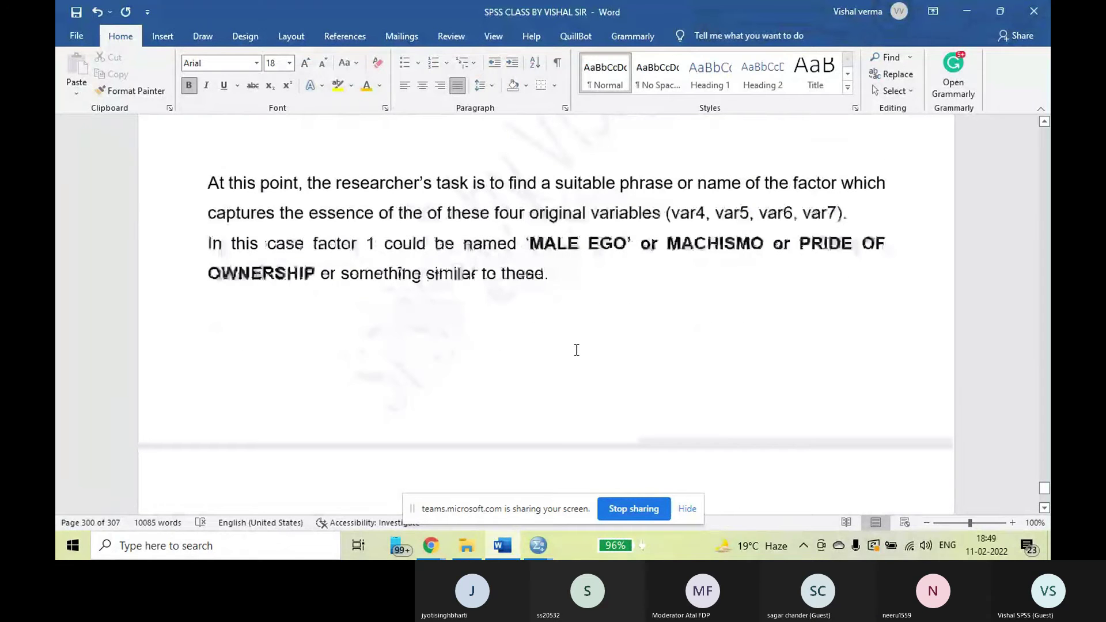
pyautogui.scroll(-1, 576, 350)
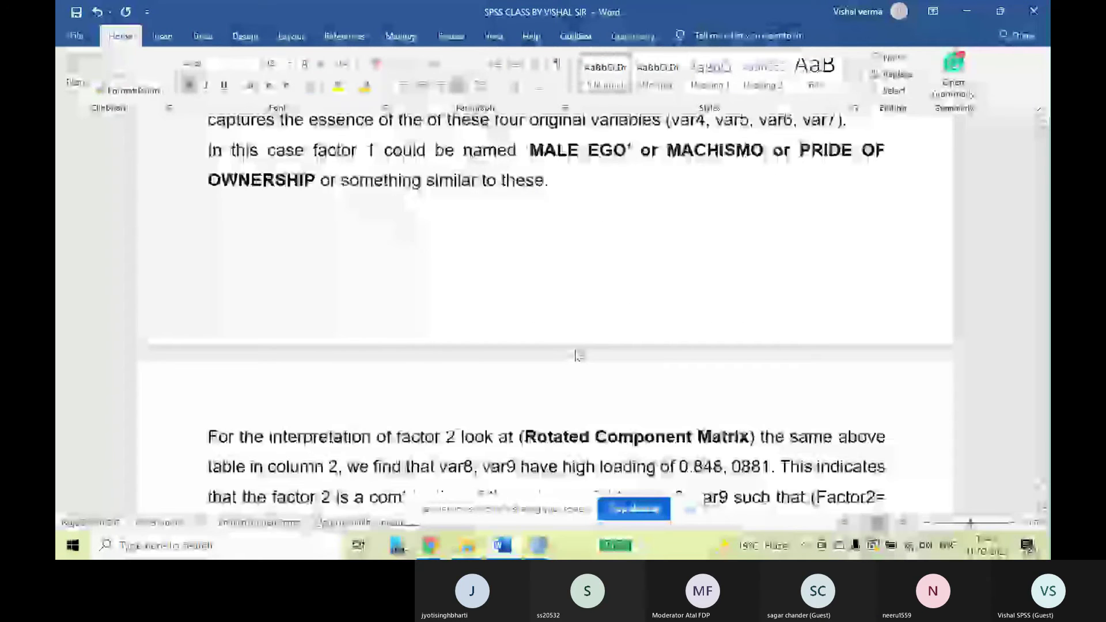
pyautogui.scroll(-1, 577, 355)
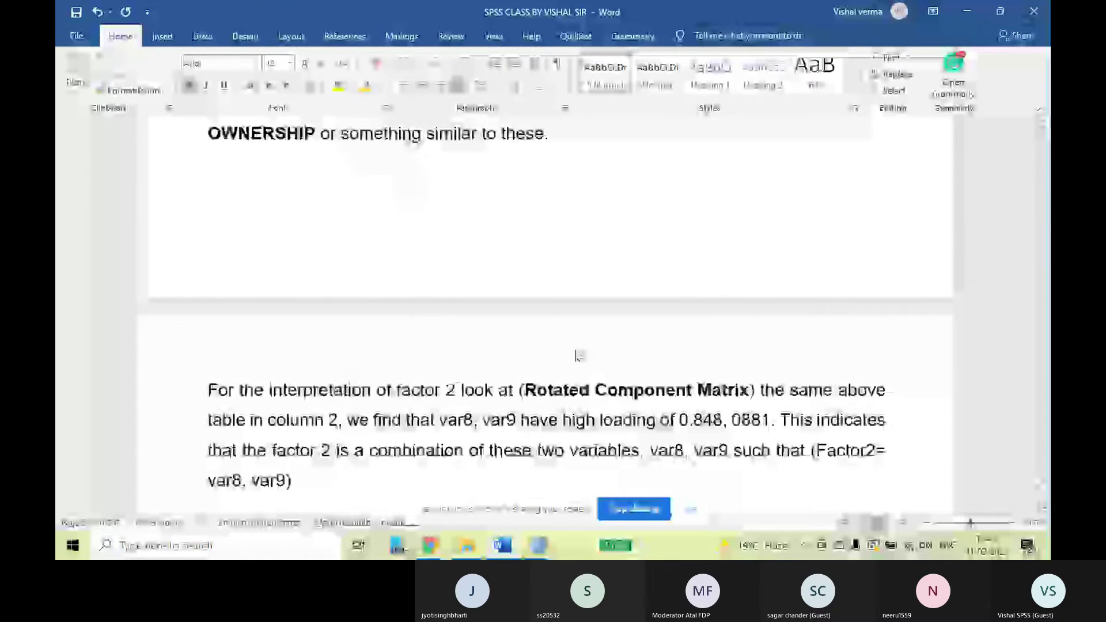
# Review the factor 2 interpretation from the Rotated Component Matrix and its two alternative lists of questions
pyautogui.scroll(-2, 578, 356)
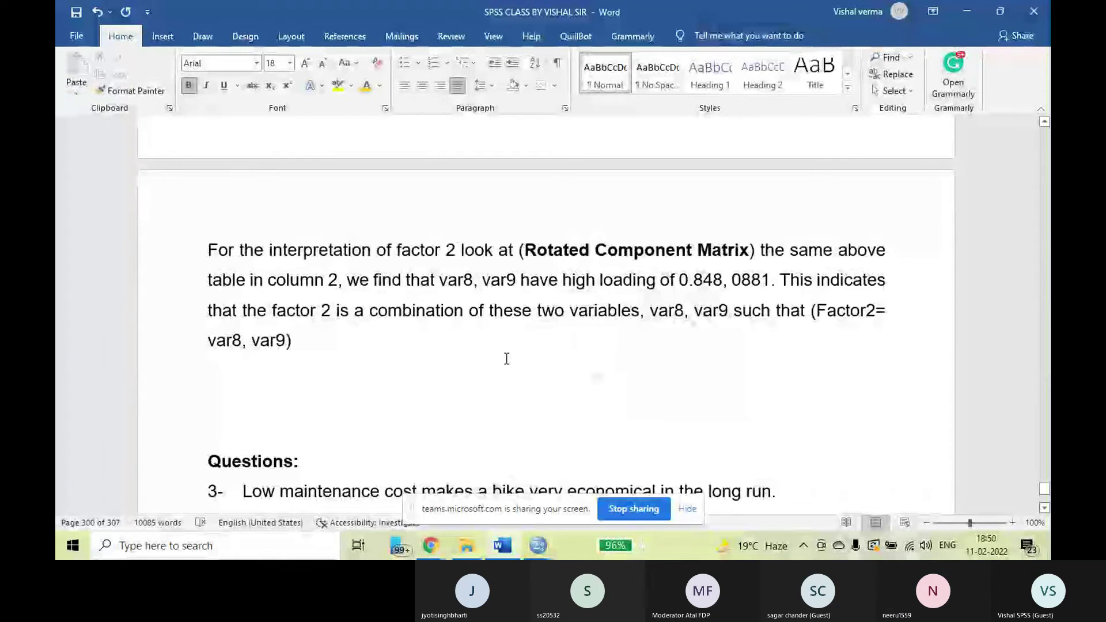
pyautogui.scroll(-3, 507, 358)
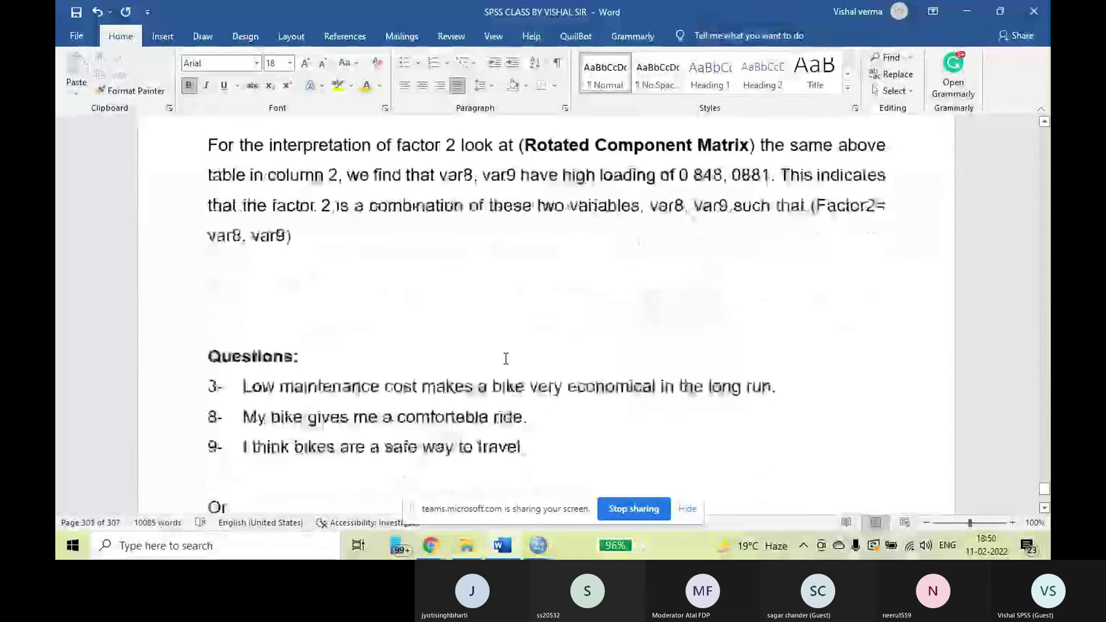
pyautogui.scroll(-3, 506, 359)
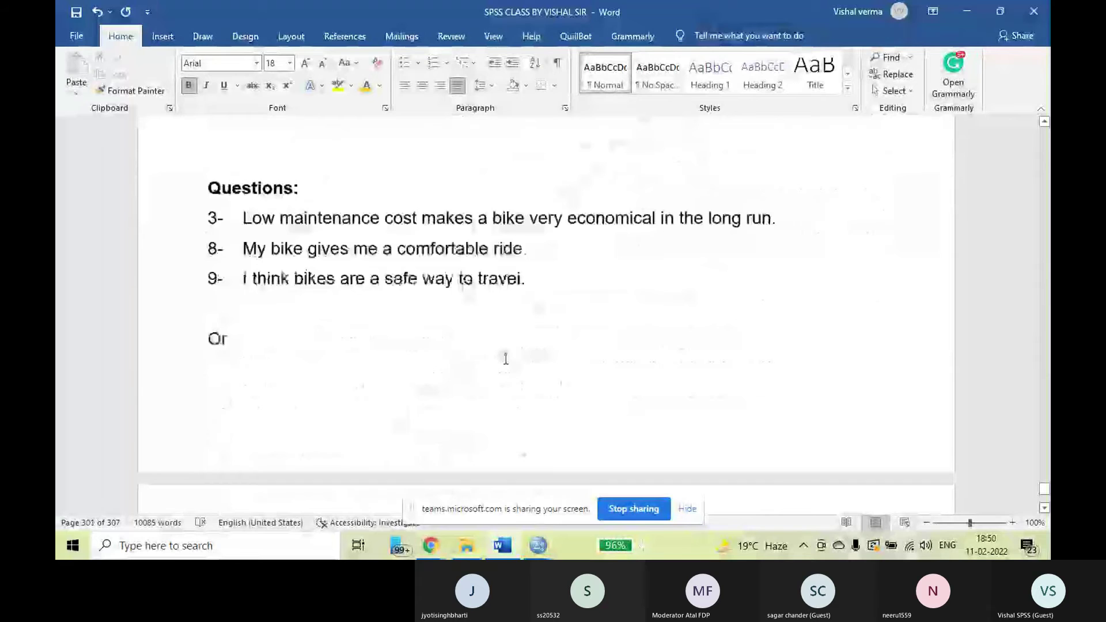
pyautogui.scroll(-2, 506, 359)
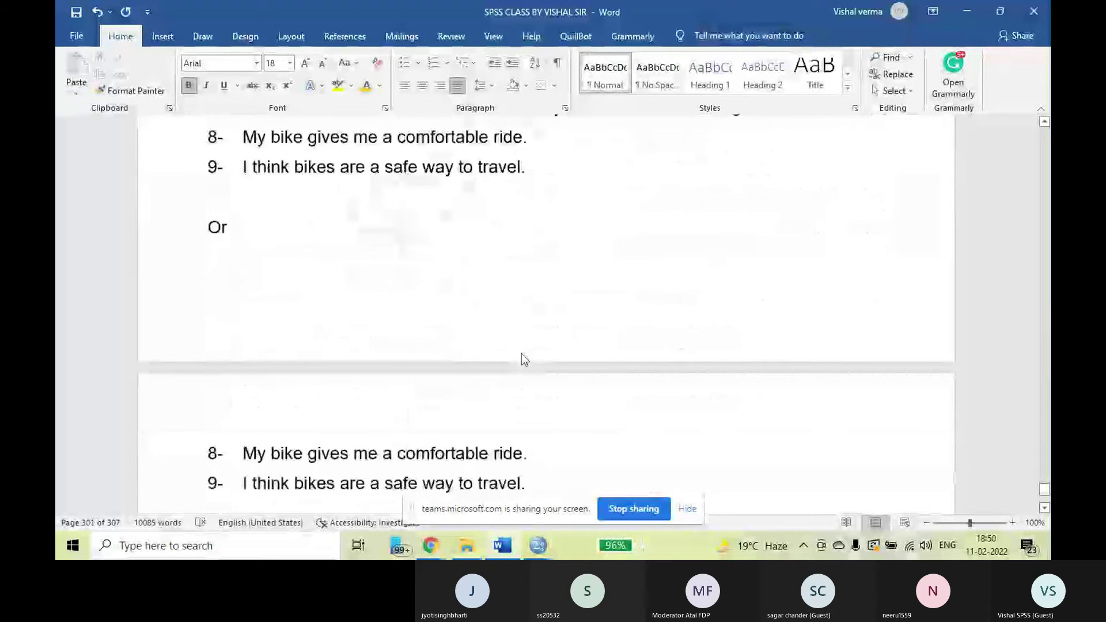
pyautogui.scroll(1, 575, 343)
pyautogui.scroll(-2, 576, 343)
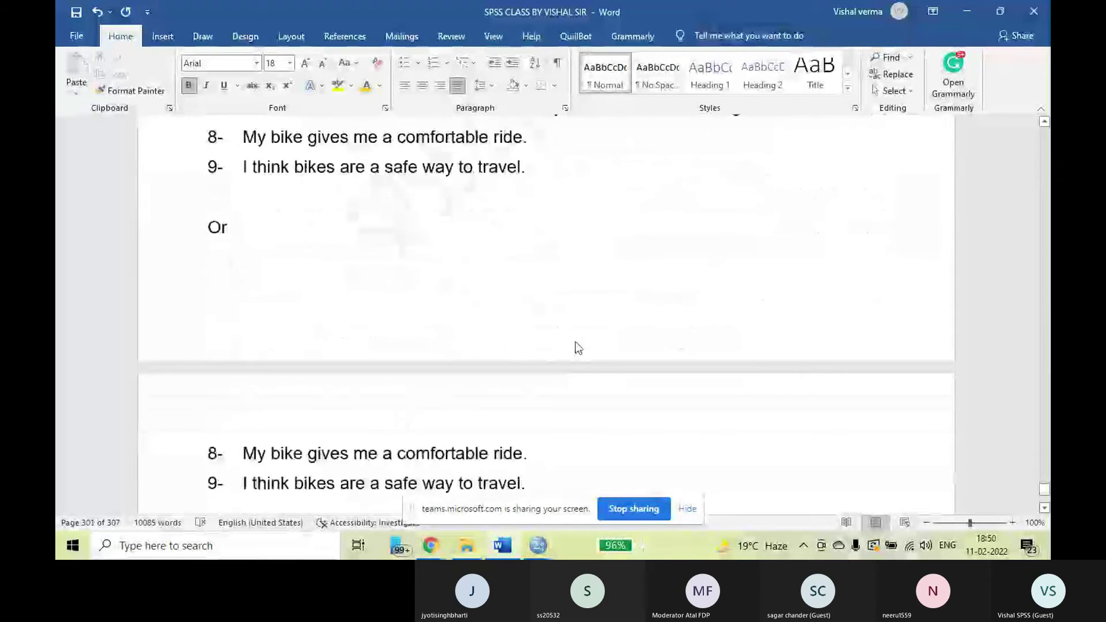
pyautogui.scroll(1, 578, 348)
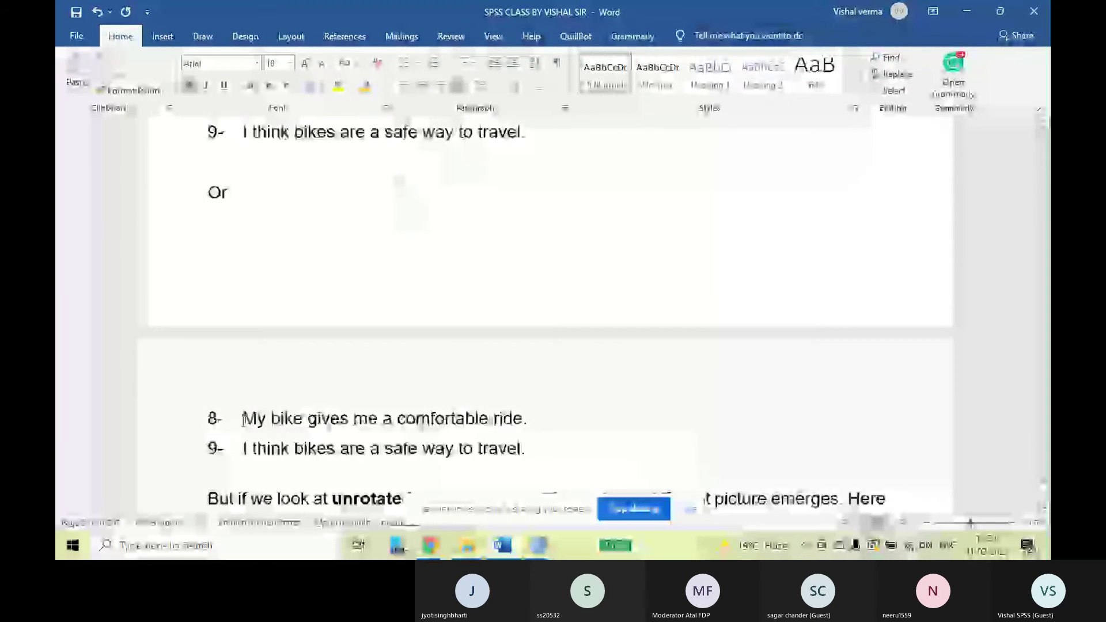
# Select statements 8 and 9 in the second factor 2 list and compare them with the first list of statements 3, 8 and 9
pyautogui.moveTo(243, 418); pyautogui.dragTo(526, 450)
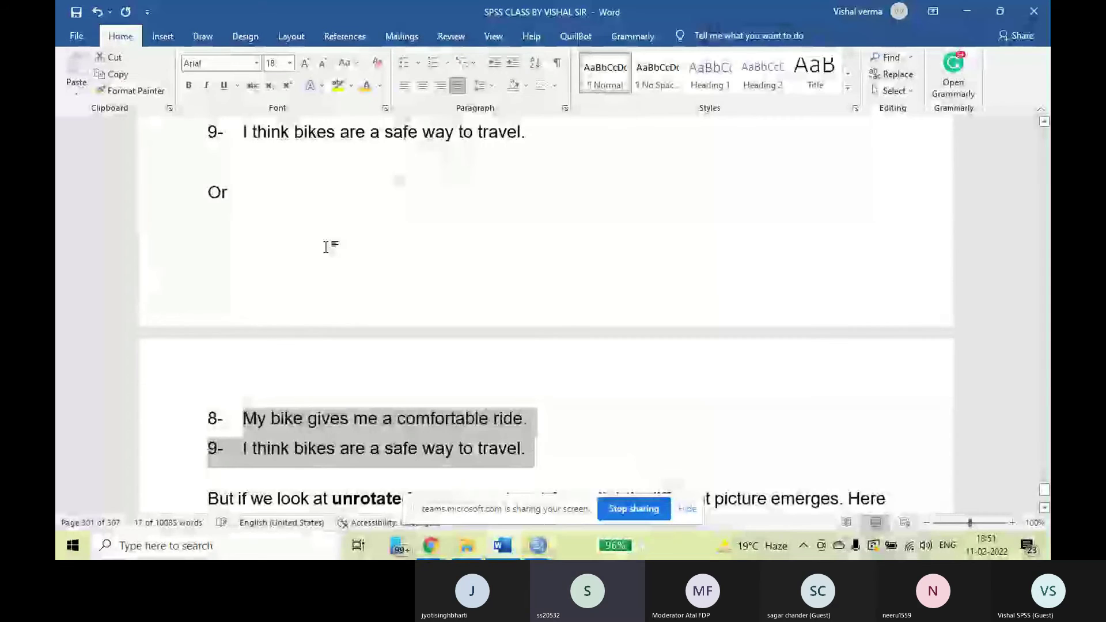
pyautogui.scroll(2, 422, 198)
pyautogui.scroll(-3, 422, 198)
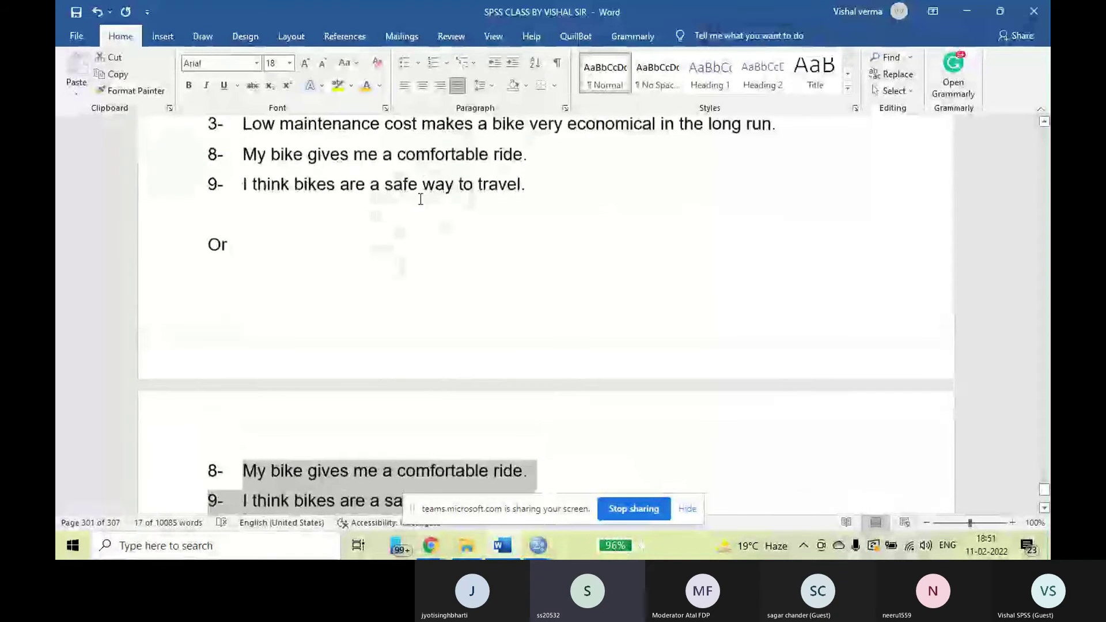
pyautogui.scroll(2, 424, 267)
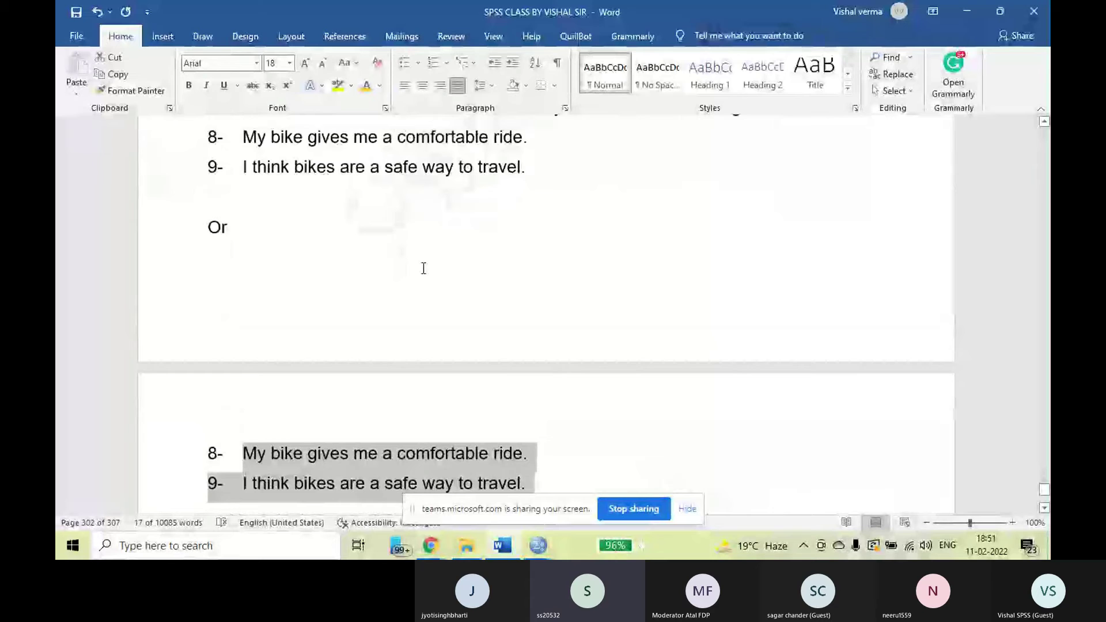
pyautogui.scroll(2, 422, 267)
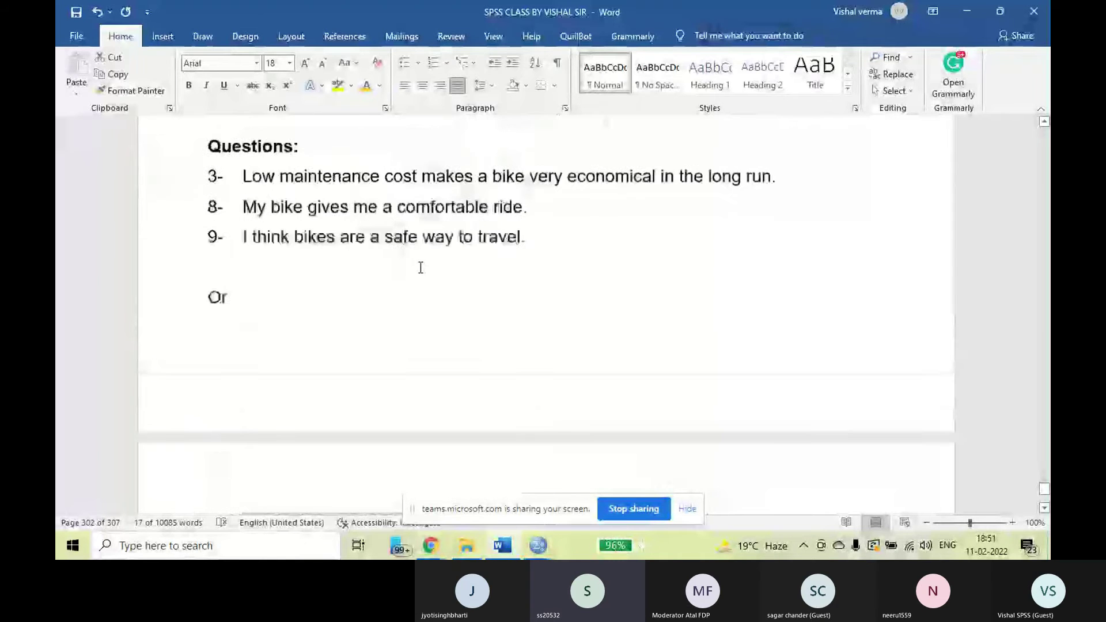
pyautogui.scroll(-1, 420, 201)
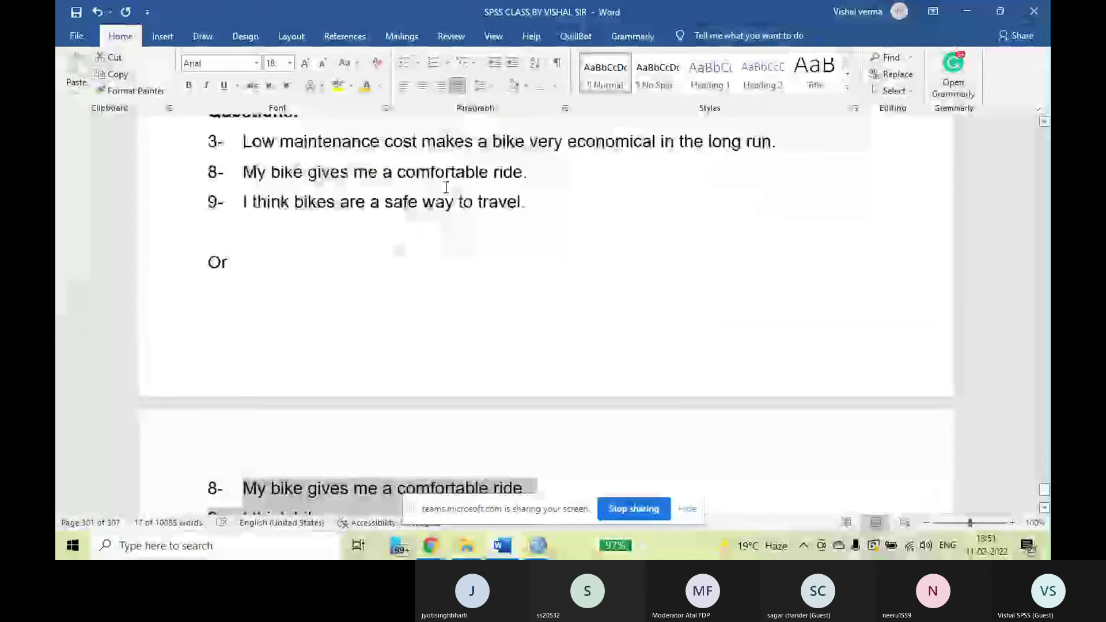
pyautogui.scroll(-3, 445, 187)
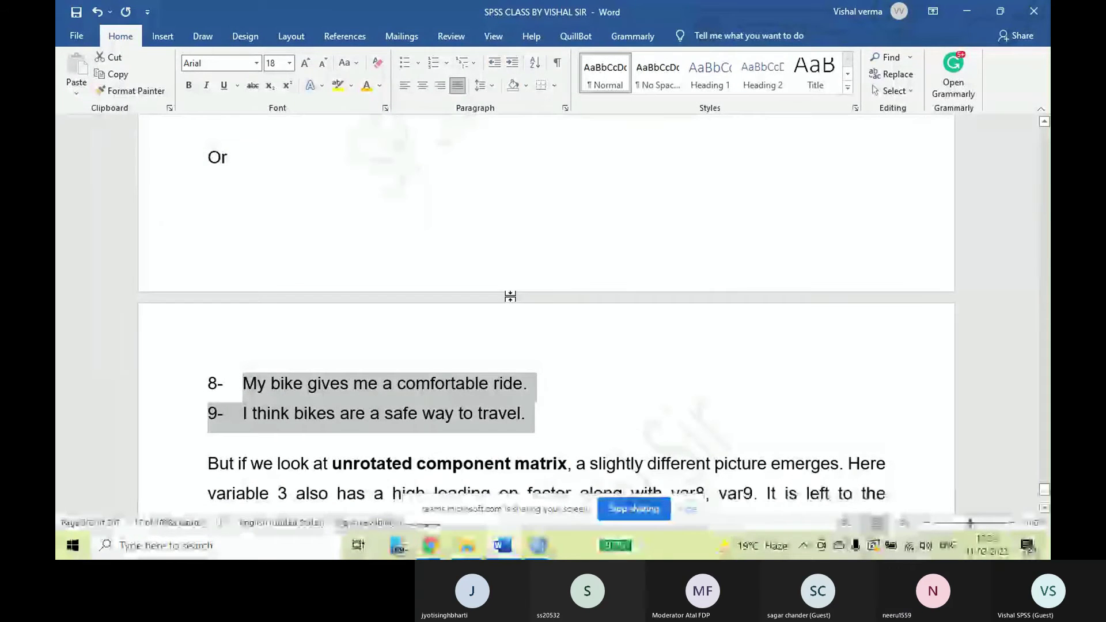
# Read the unrotated component matrix paragraph for factor 2 and the interpretation and naming of factor 3
pyautogui.scroll(-3, 514, 326)
pyautogui.scroll(-1, 517, 326)
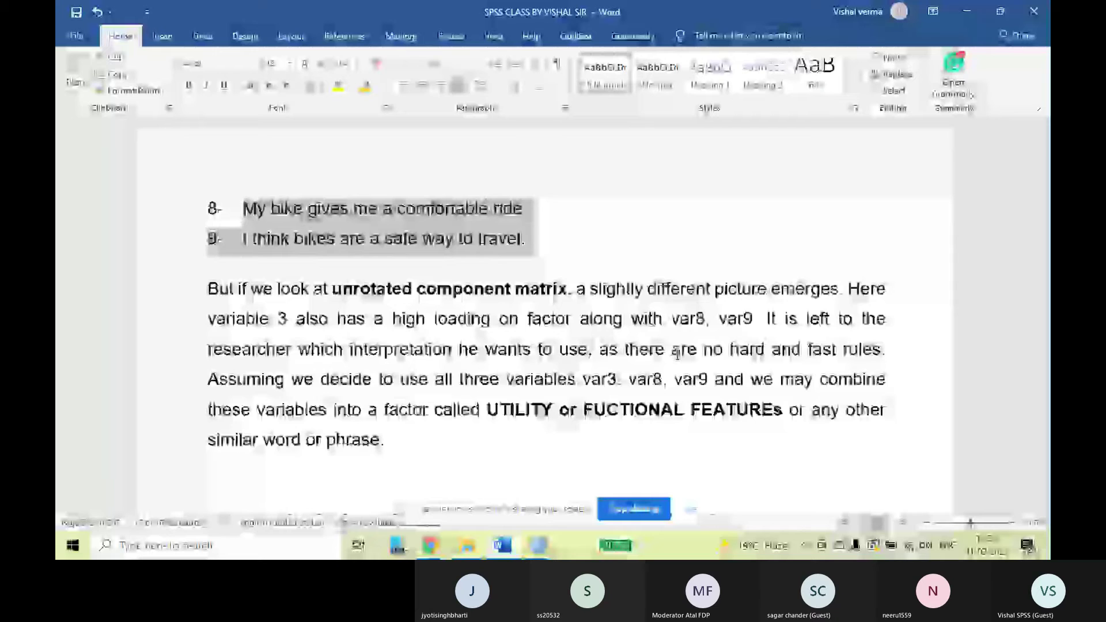
pyautogui.scroll(-5, 677, 353)
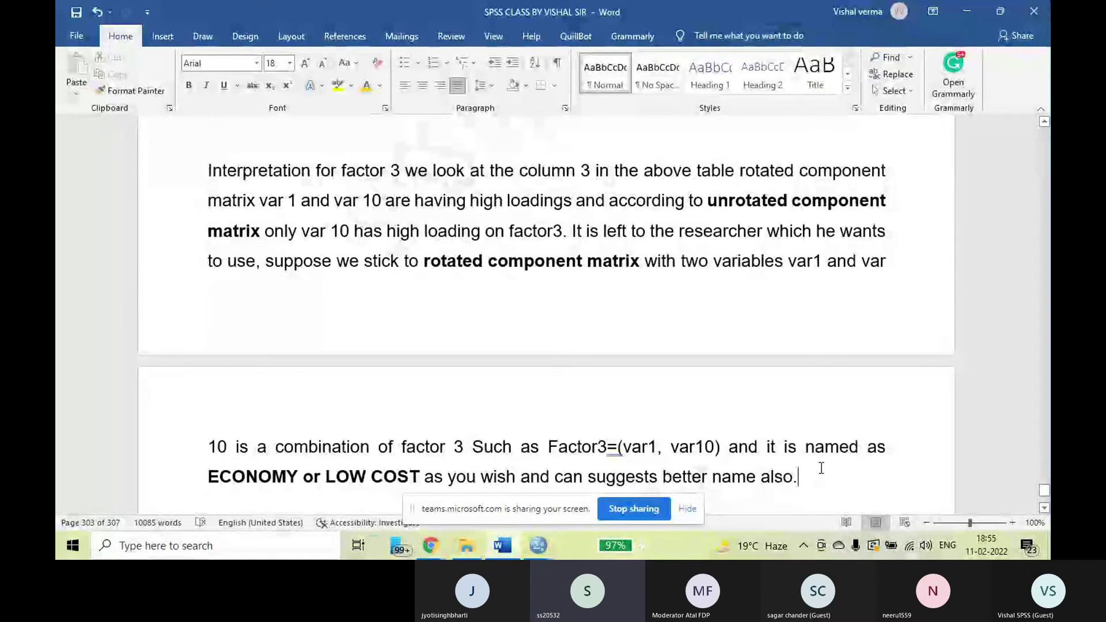
pyautogui.scroll(-1, 821, 467)
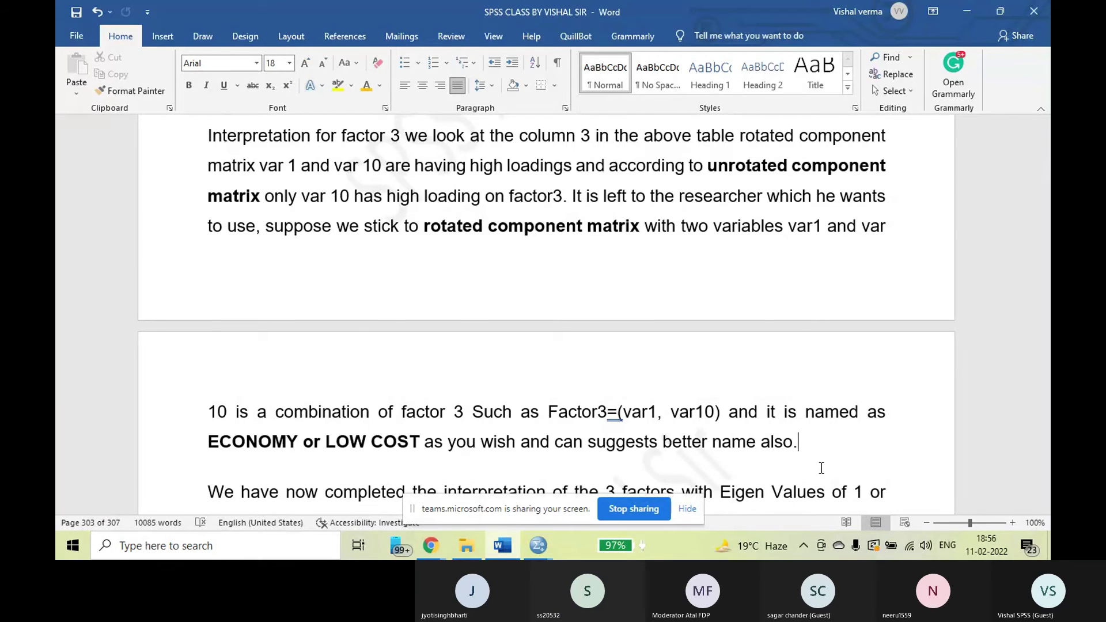
pyautogui.scroll(-3, 482, 354)
# Go back to the list of ten bike statements and review statement 1, which corresponds to var1
pyautogui.scroll(5, 481, 354)
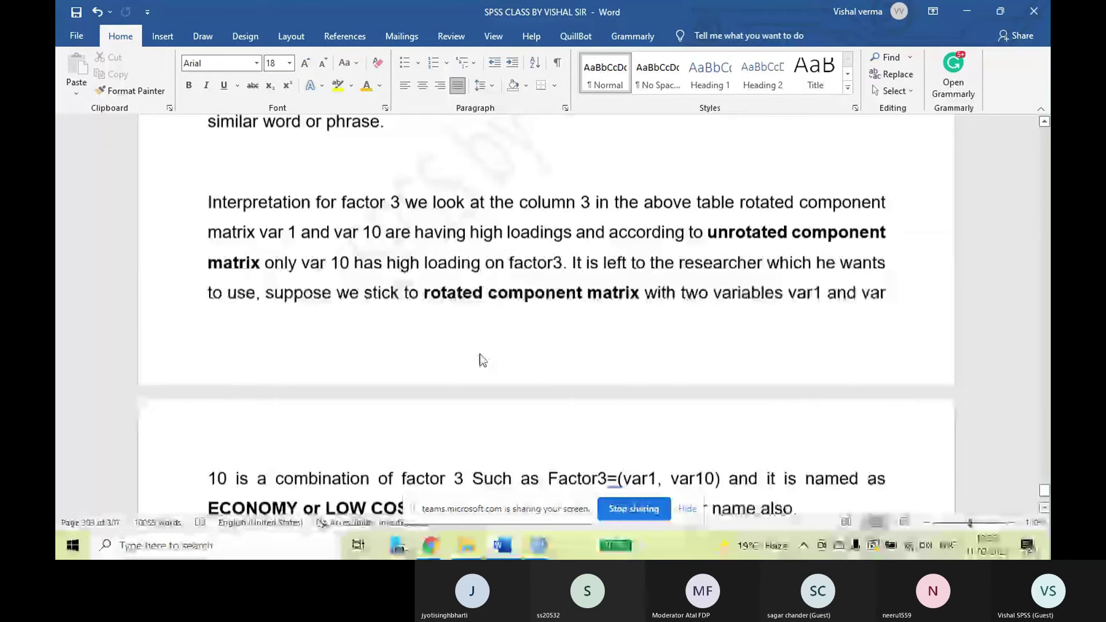
pyautogui.scroll(8, 482, 357)
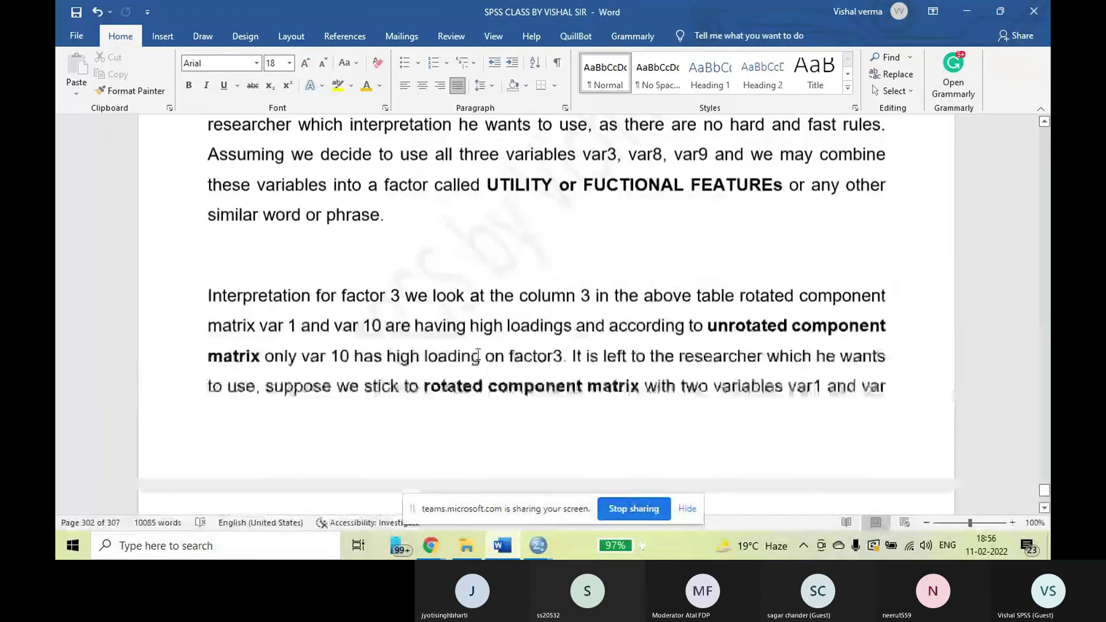
pyautogui.scroll(9, 476, 354)
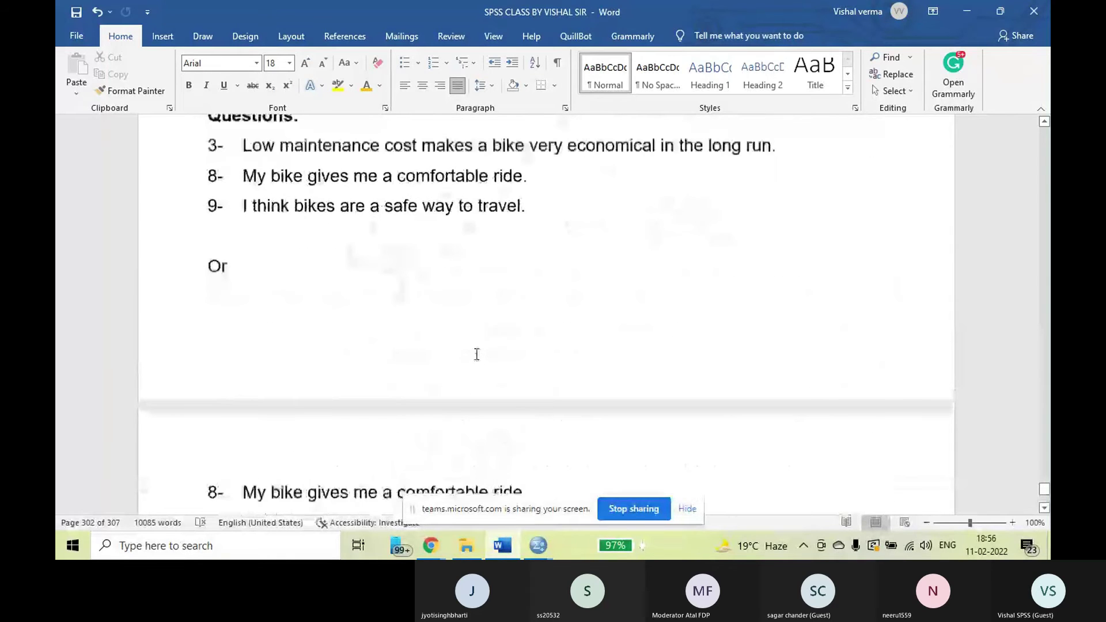
pyautogui.scroll(8, 477, 354)
pyautogui.scroll(10, 468, 355)
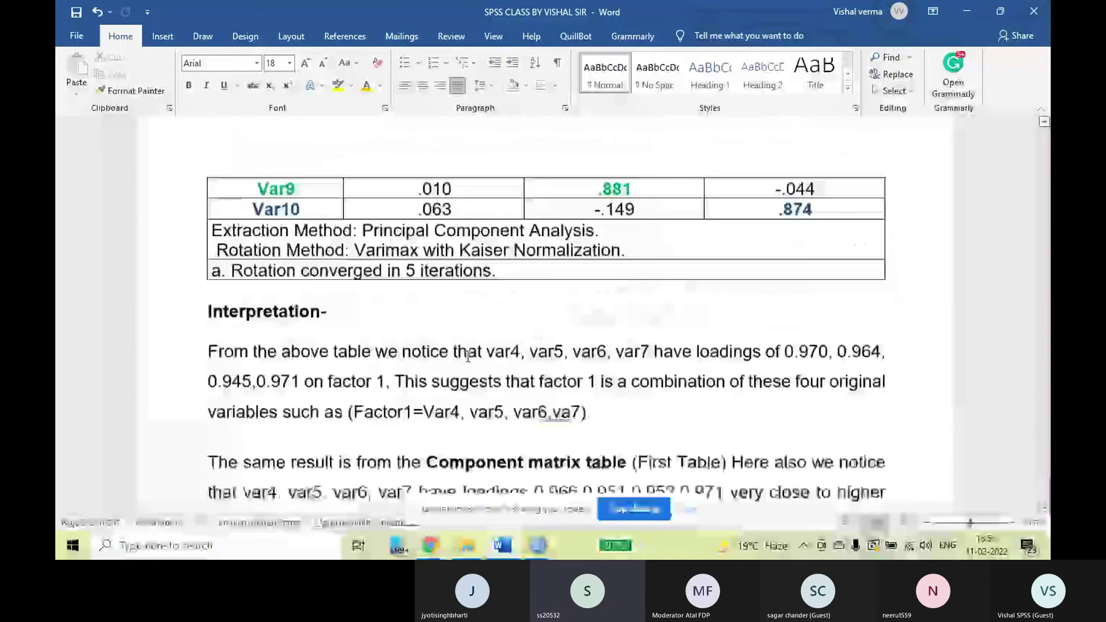
pyautogui.scroll(15, 468, 356)
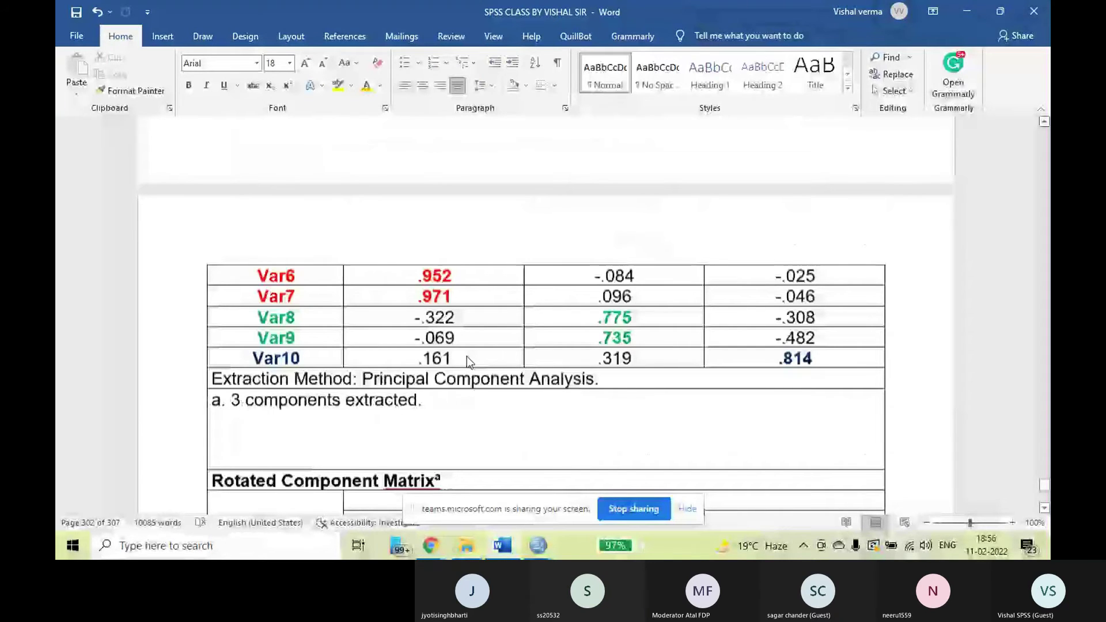
pyautogui.scroll(10, 467, 356)
pyautogui.scroll(5, 467, 356)
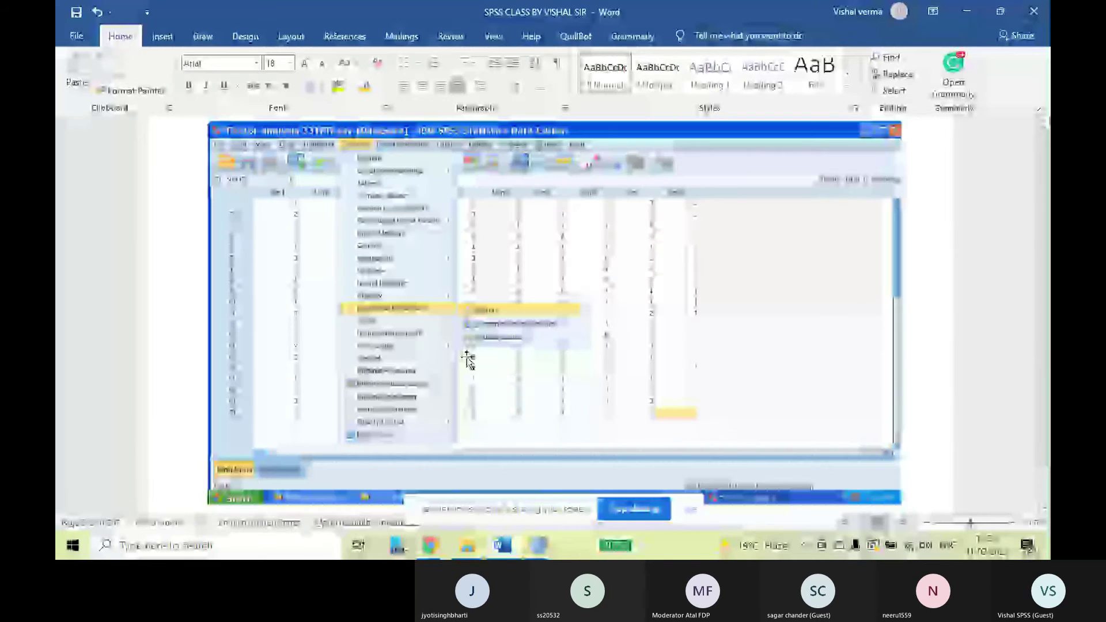
pyautogui.scroll(-5, 467, 360)
pyautogui.scroll(4, 468, 362)
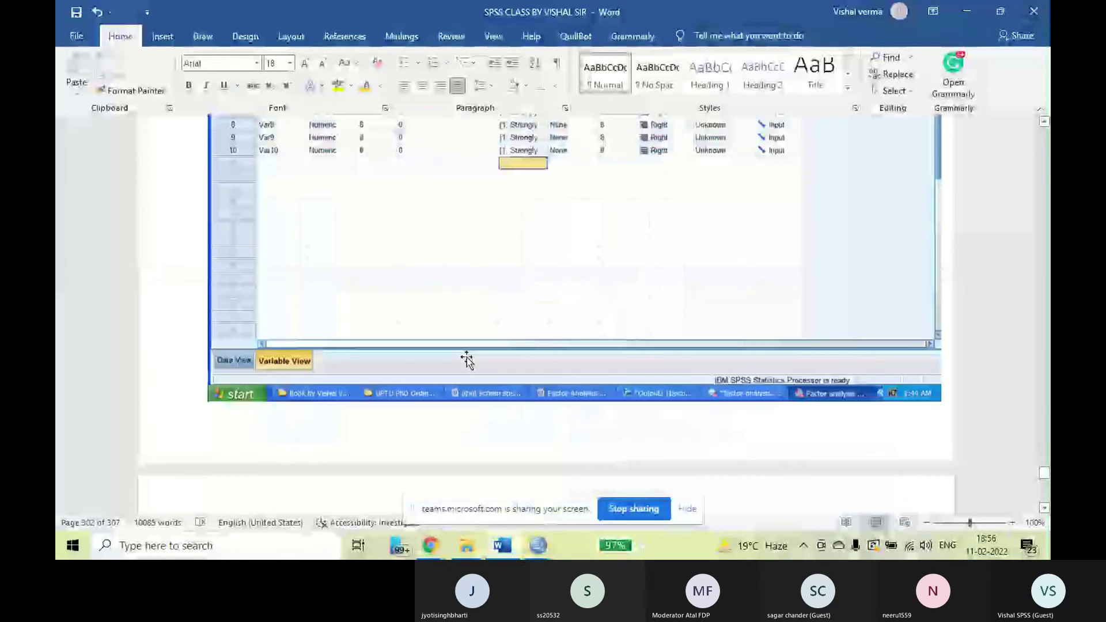
pyautogui.scroll(-3, 467, 360)
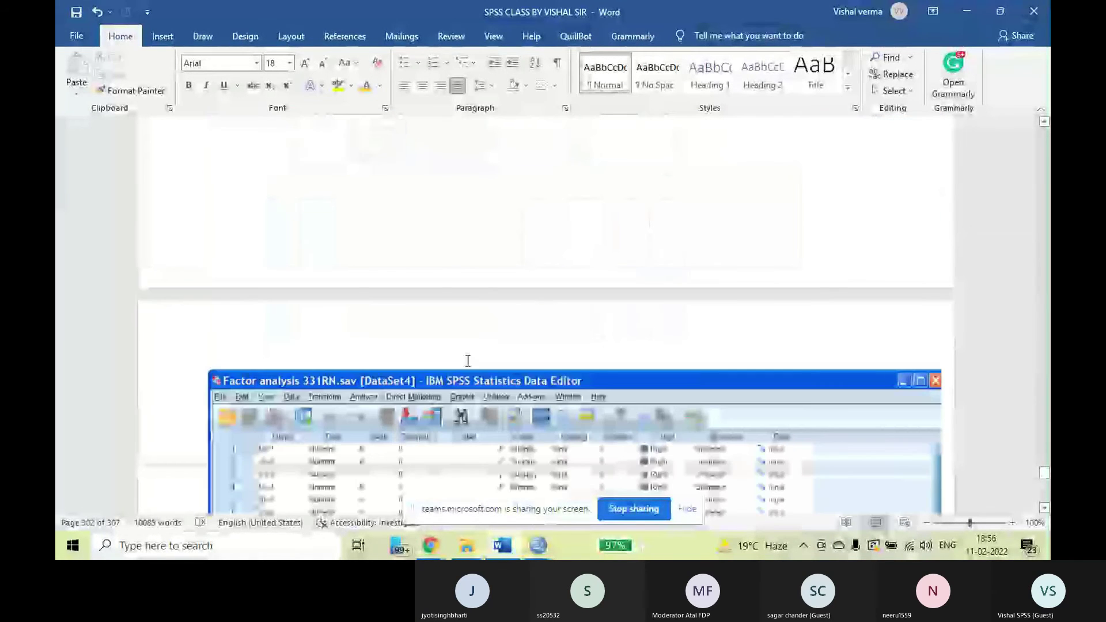
pyautogui.scroll(4, 468, 360)
pyautogui.scroll(3, 468, 360)
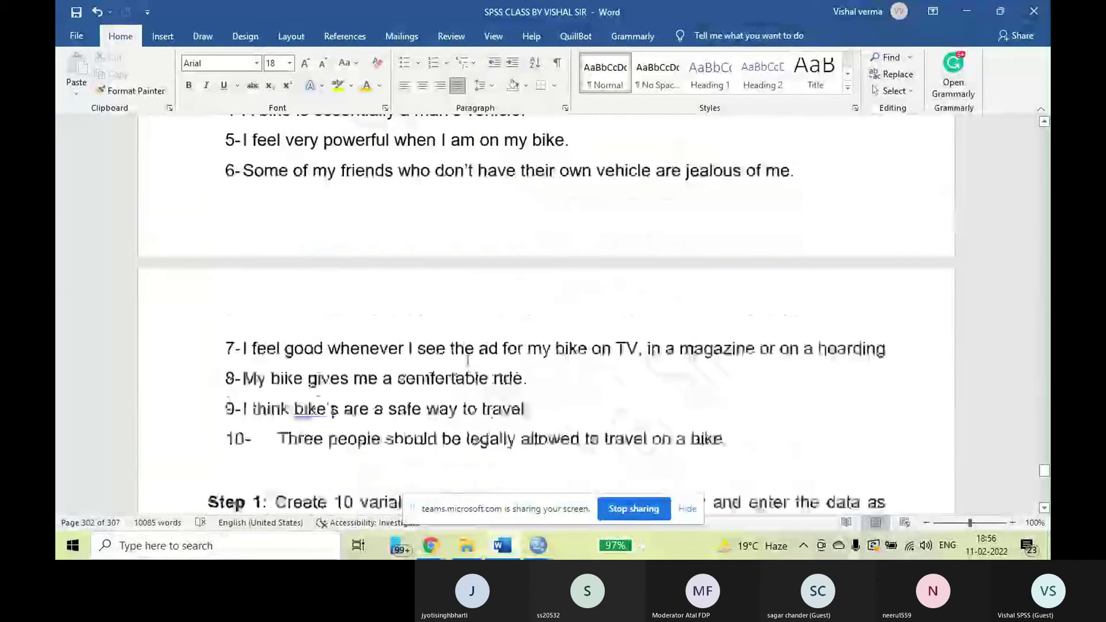
pyautogui.scroll(3, 468, 361)
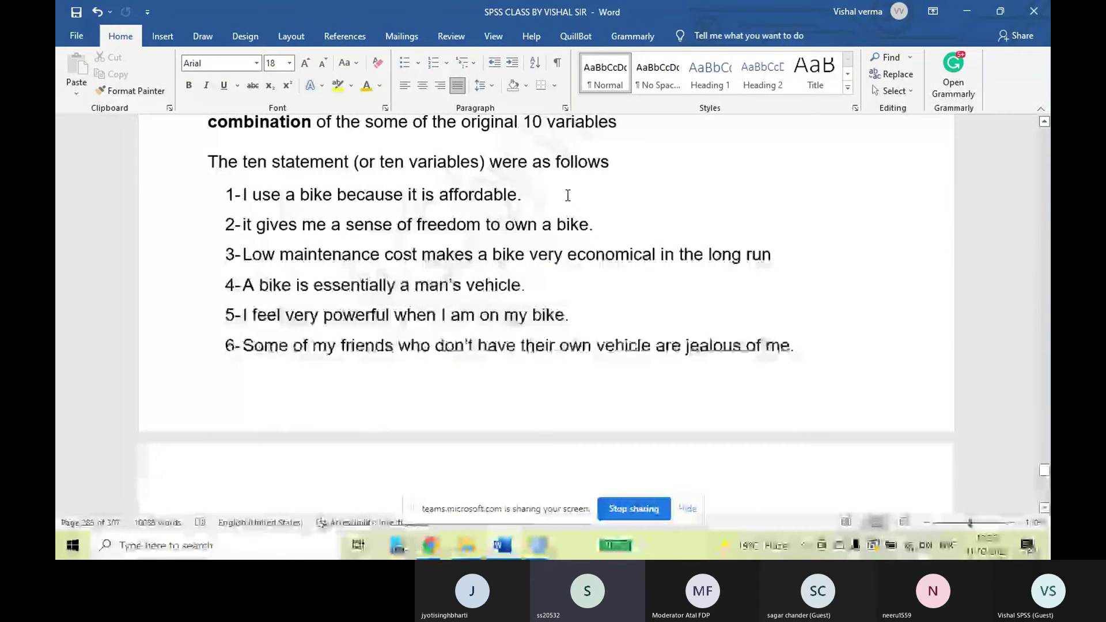
# Review statements 7 to 10 in the list, focusing on statement 10 for var10
pyautogui.scroll(-5, 569, 195)
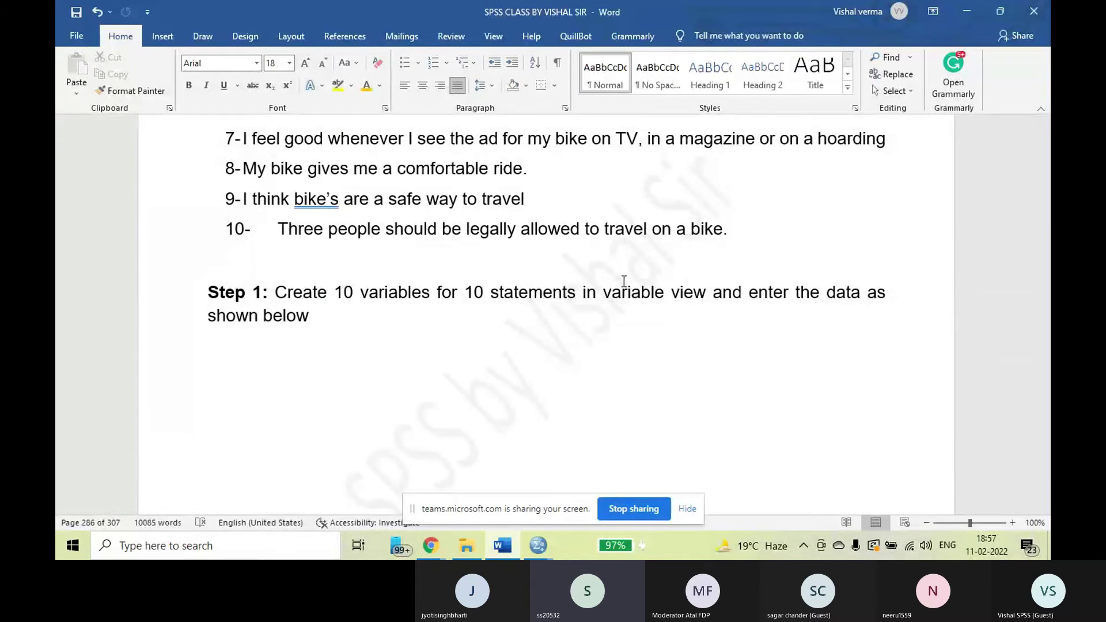
pyautogui.scroll(1, 621, 282)
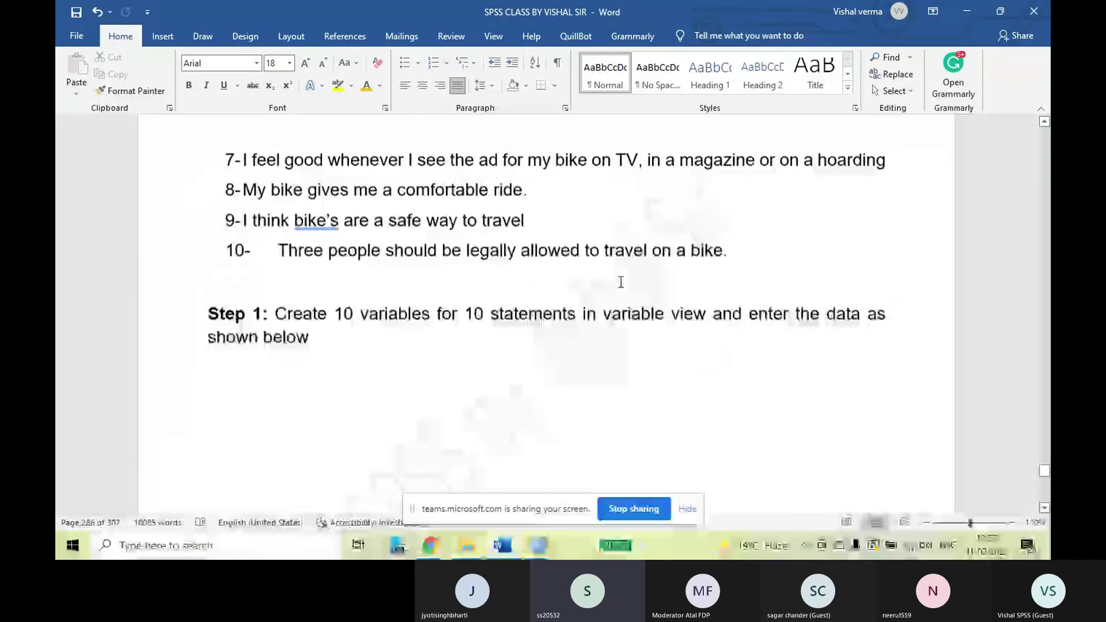
pyautogui.scroll(1, 621, 282)
pyautogui.scroll(1, 621, 281)
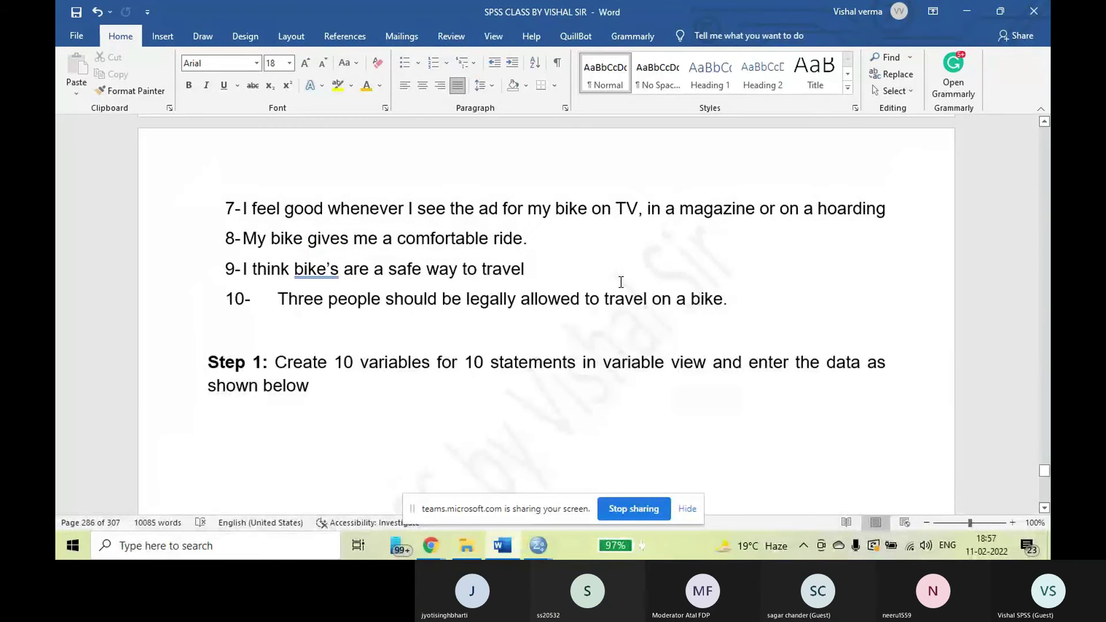
pyautogui.scroll(-1, 621, 282)
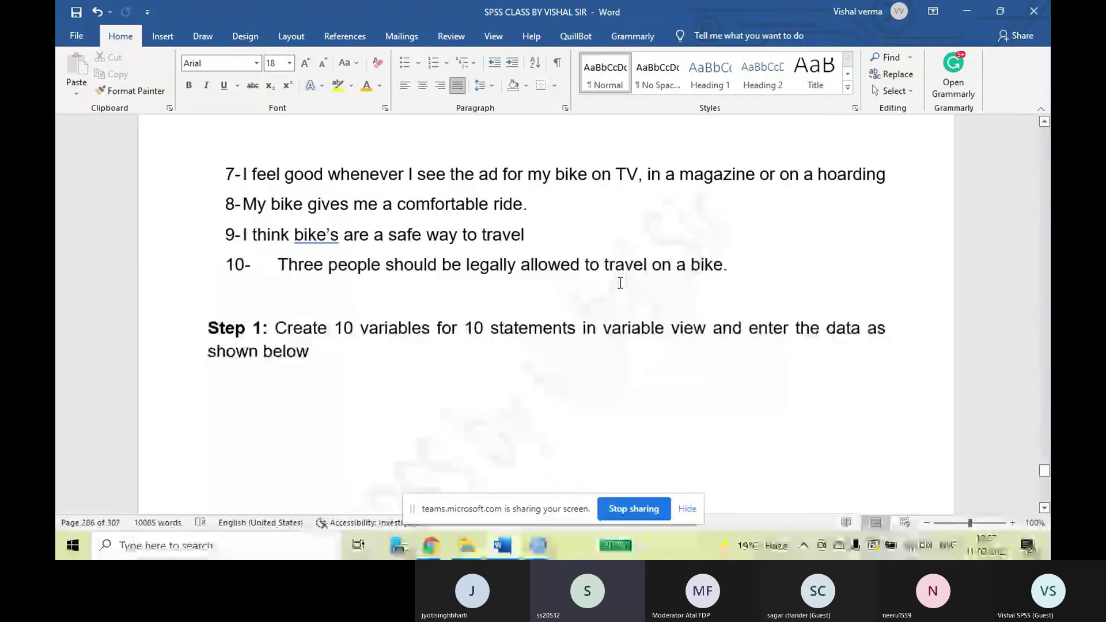
# Return to the factor 3 interpretation and select its name ECONOMY or LOW COST
pyautogui.scroll(-3, 620, 284)
pyautogui.scroll(-10, 618, 285)
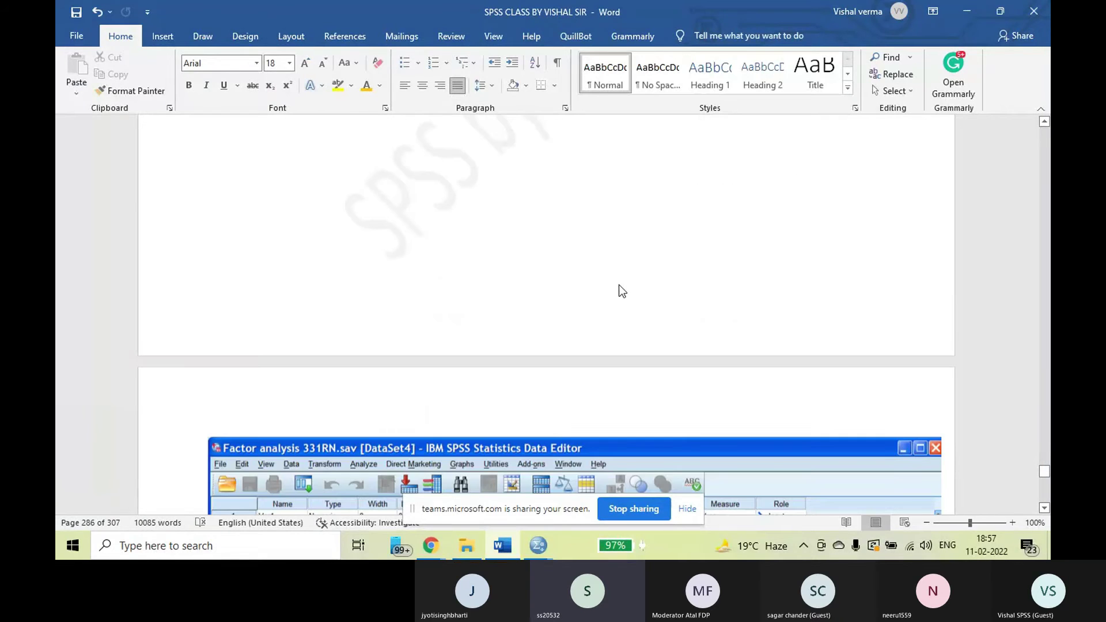
pyautogui.scroll(-9, 620, 285)
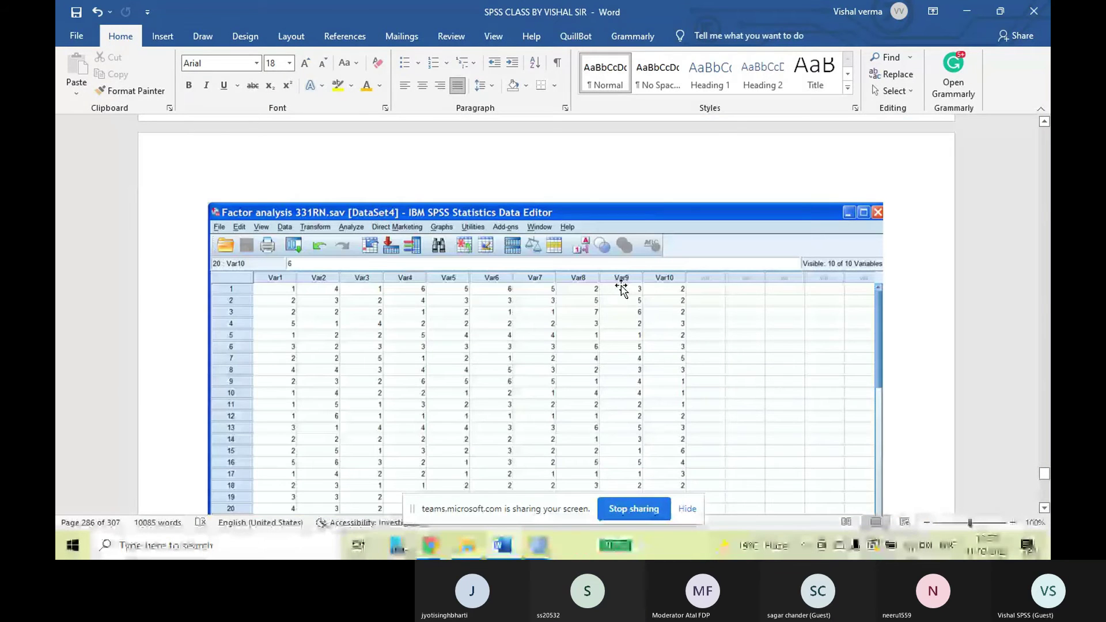
pyautogui.scroll(-8, 621, 288)
pyautogui.scroll(-6, 625, 283)
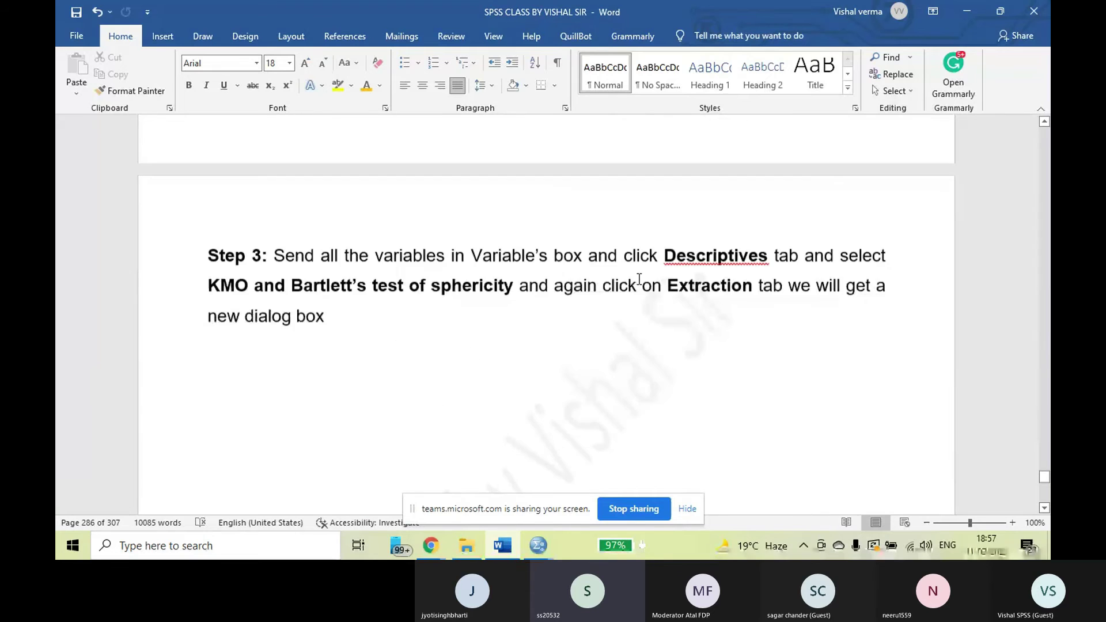
pyautogui.scroll(-8, 641, 282)
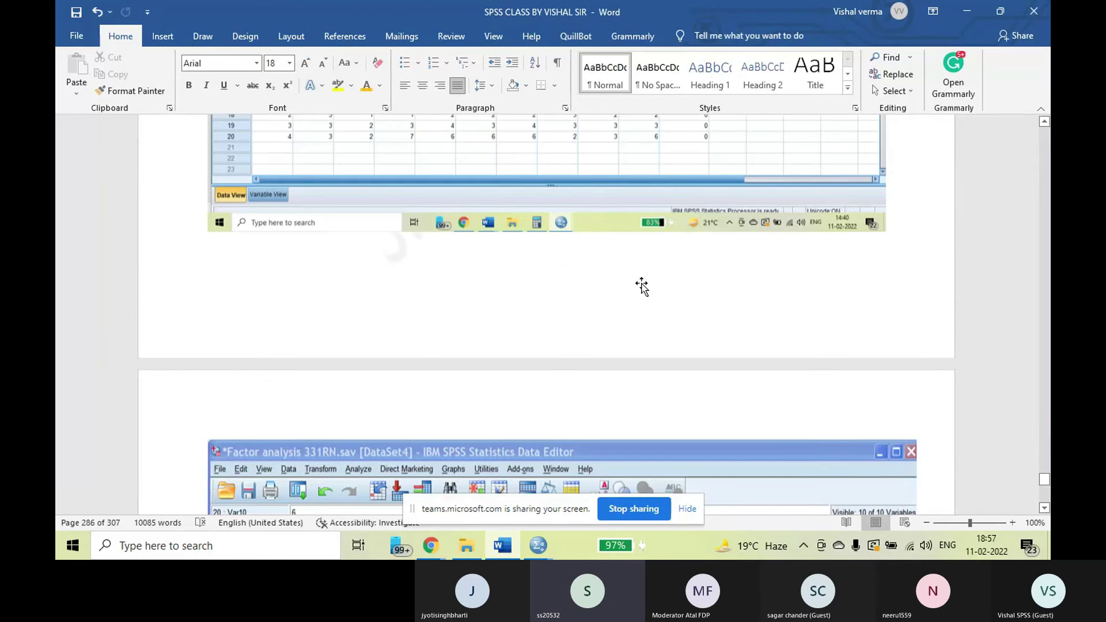
pyautogui.scroll(-10, 642, 285)
pyautogui.scroll(-10, 643, 282)
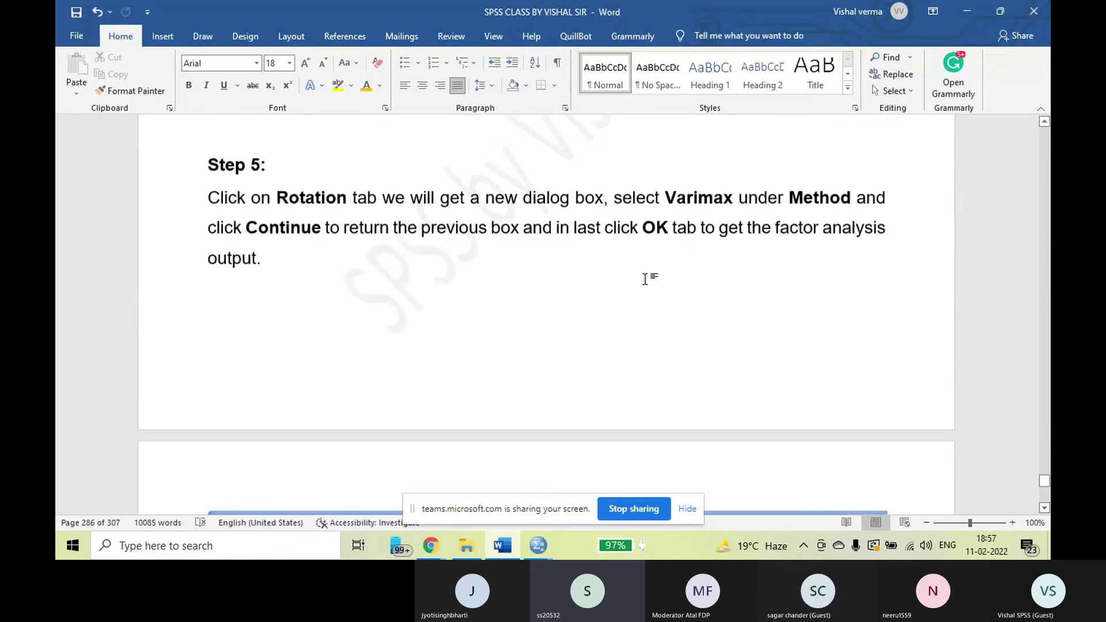
pyautogui.scroll(-10, 645, 279)
pyautogui.scroll(-5, 659, 278)
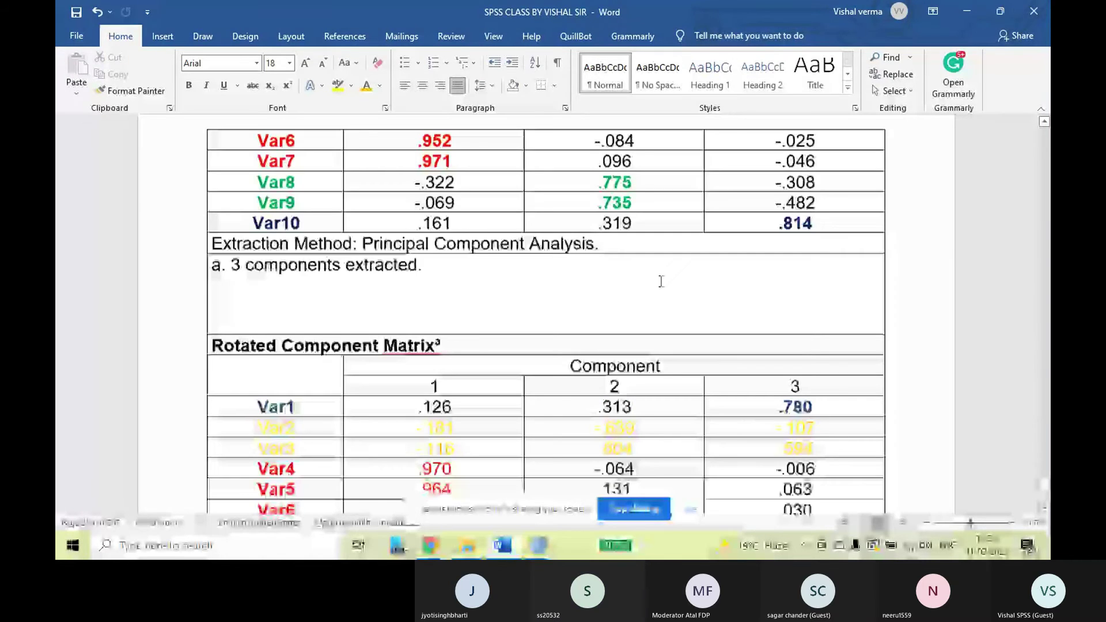
pyautogui.scroll(-10, 661, 281)
pyautogui.scroll(-15, 681, 279)
pyautogui.scroll(-3, 635, 278)
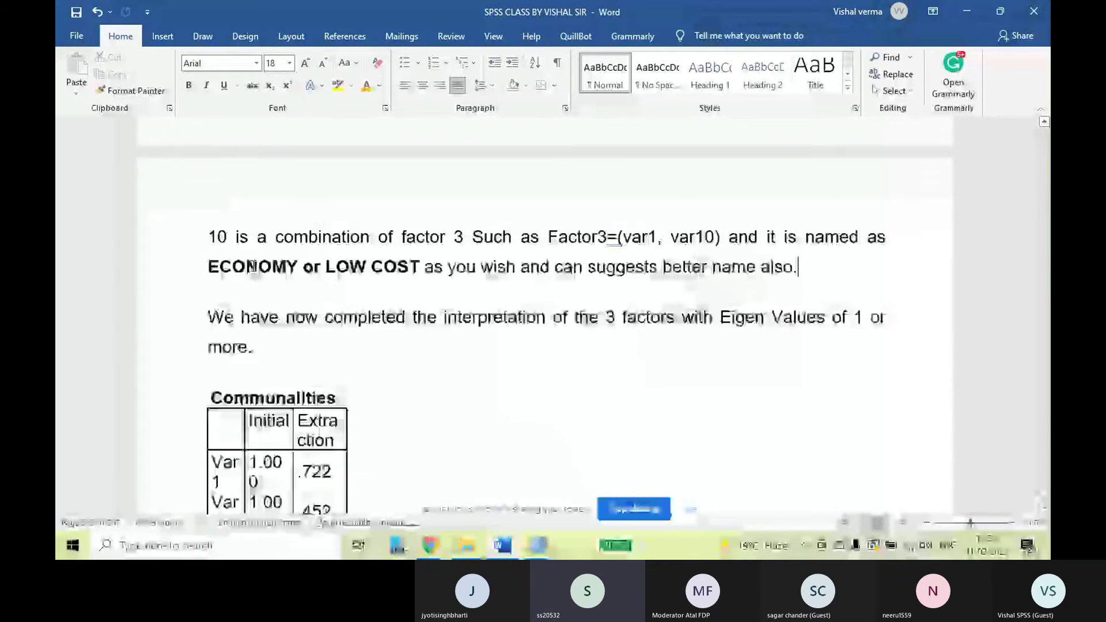
pyautogui.moveTo(208, 266); pyautogui.dragTo(422, 272)
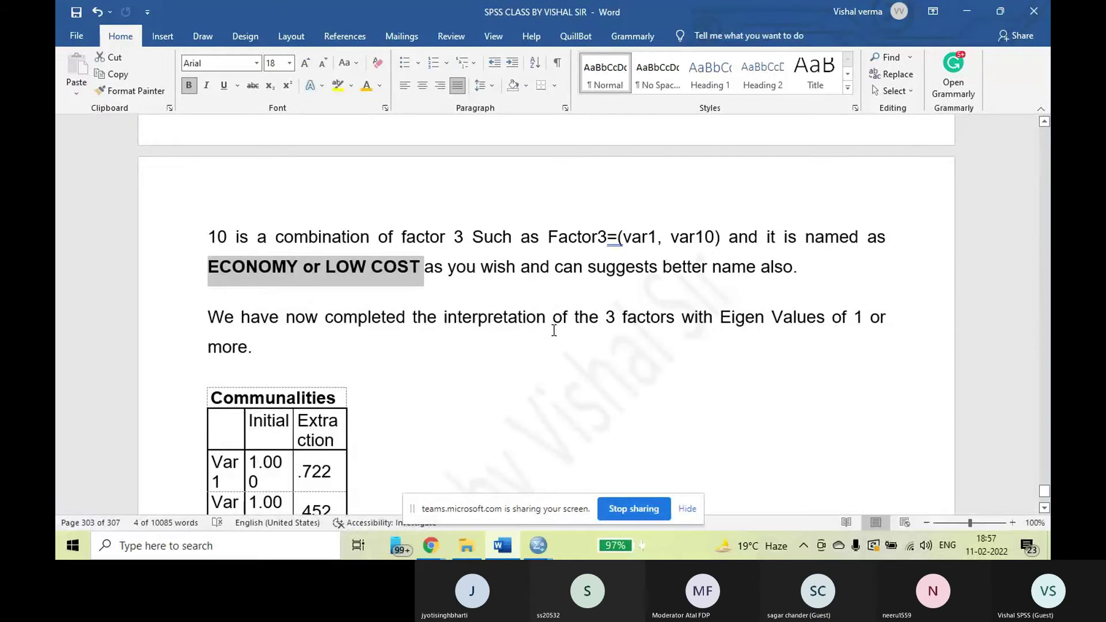
# Examine the Communalities and Total Variance Explained tables, comparing the eigenvalues and cumulative percentages of the components
pyautogui.scroll(-12, 554, 330)
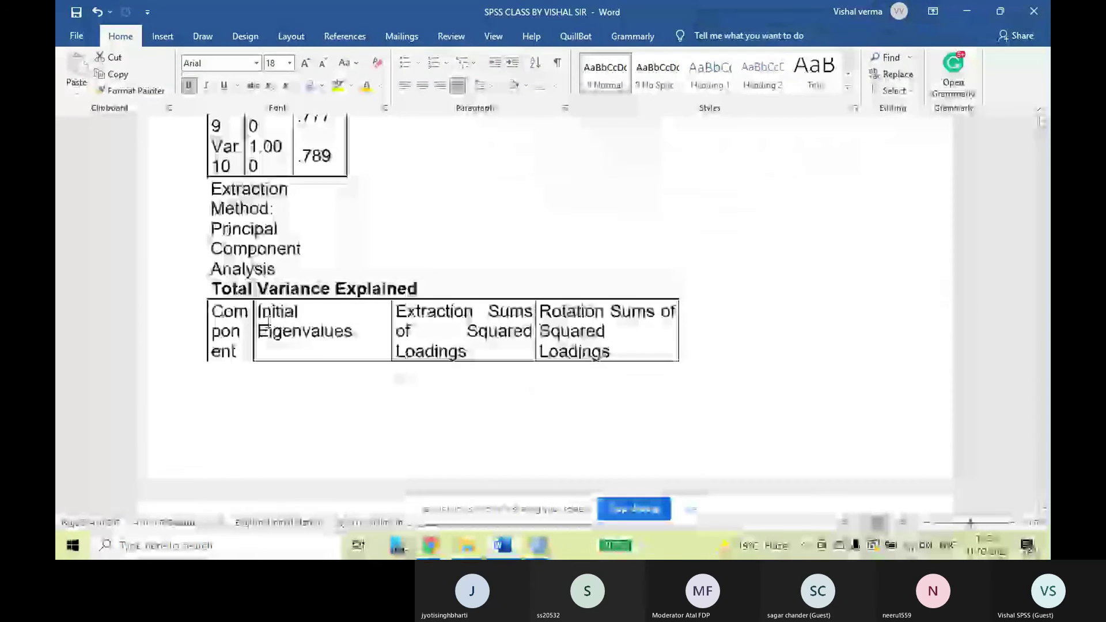
pyautogui.scroll(-2, 453, 302)
pyautogui.scroll(-5, 453, 302)
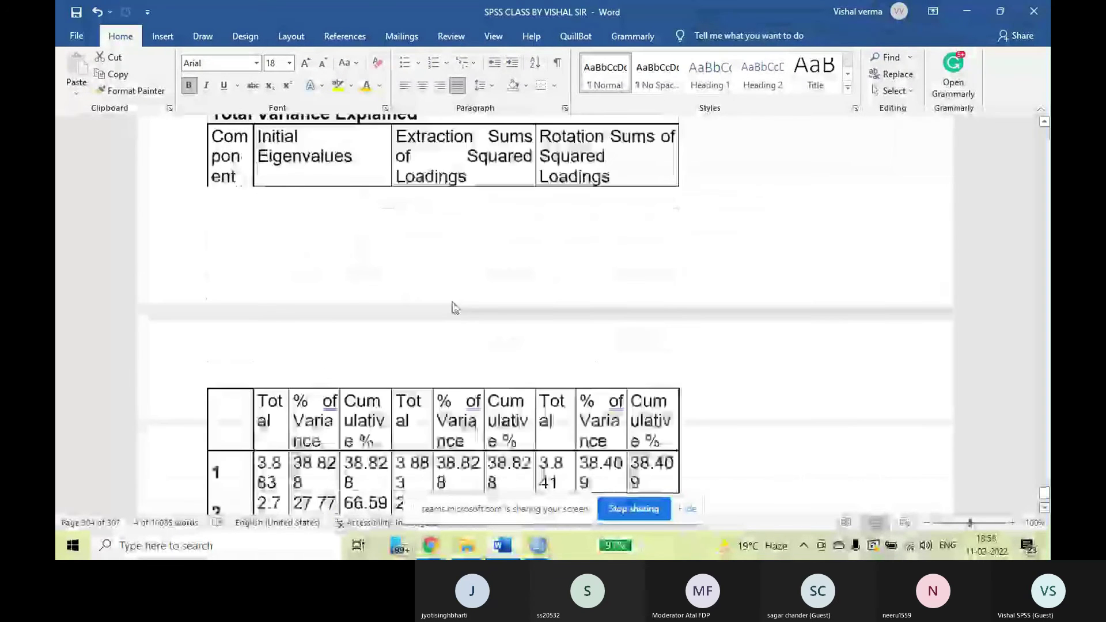
pyautogui.scroll(-1, 453, 302)
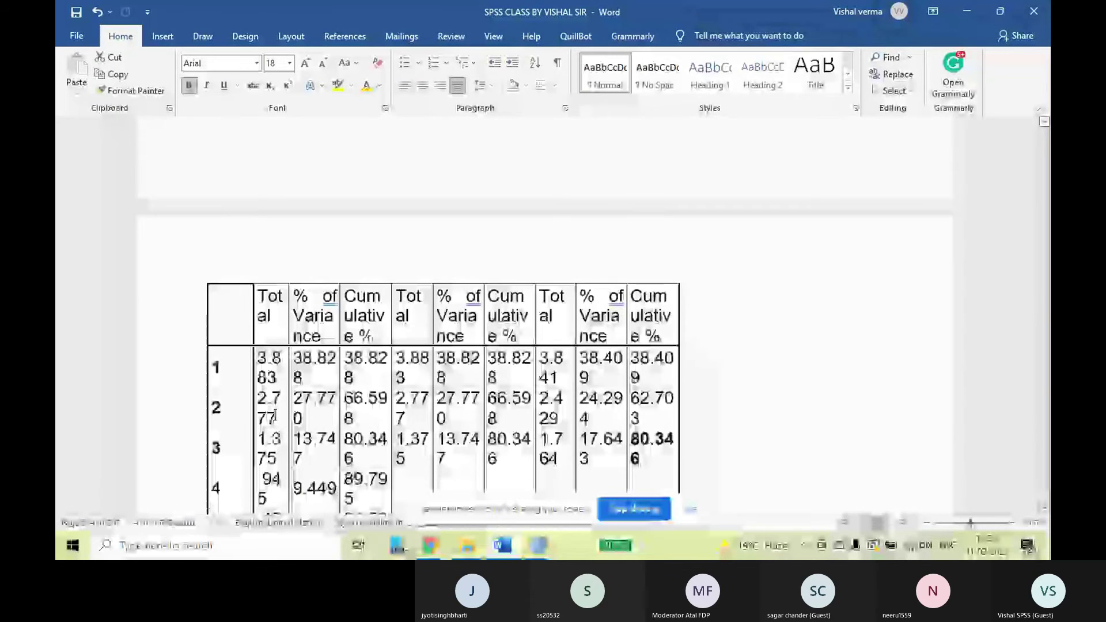
pyautogui.scroll(-10, 275, 414)
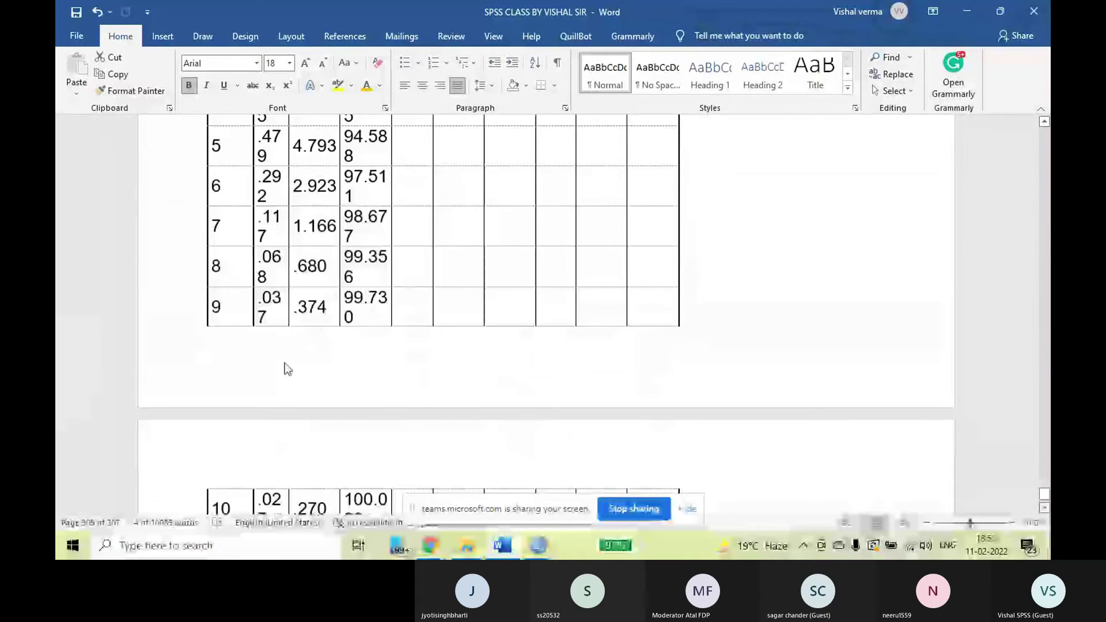
pyautogui.scroll(-2, 285, 362)
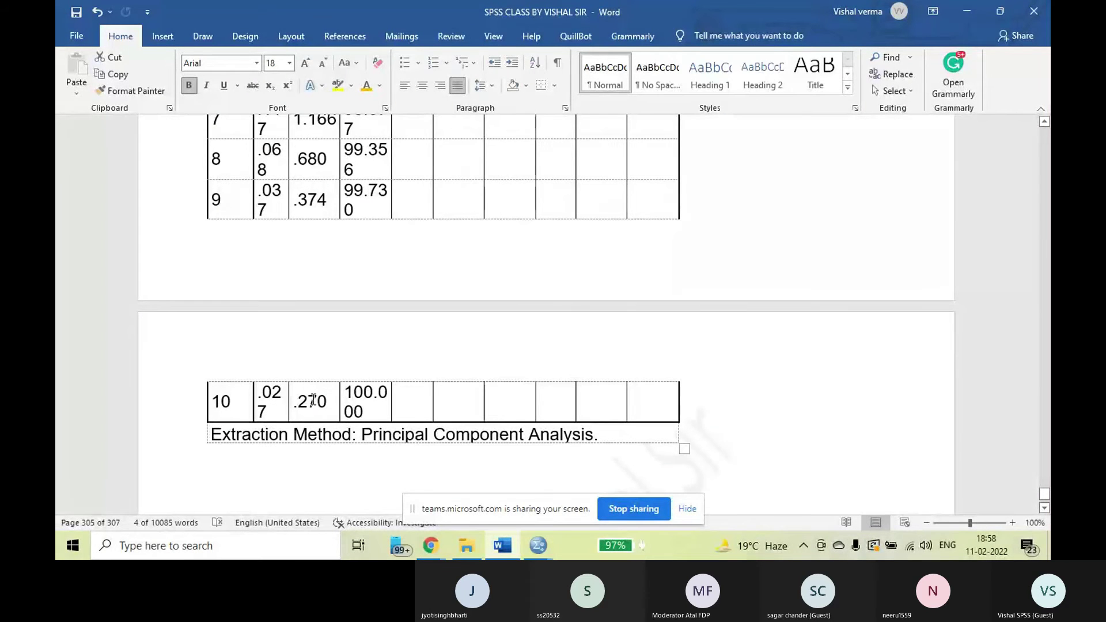
pyautogui.scroll(5, 749, 383)
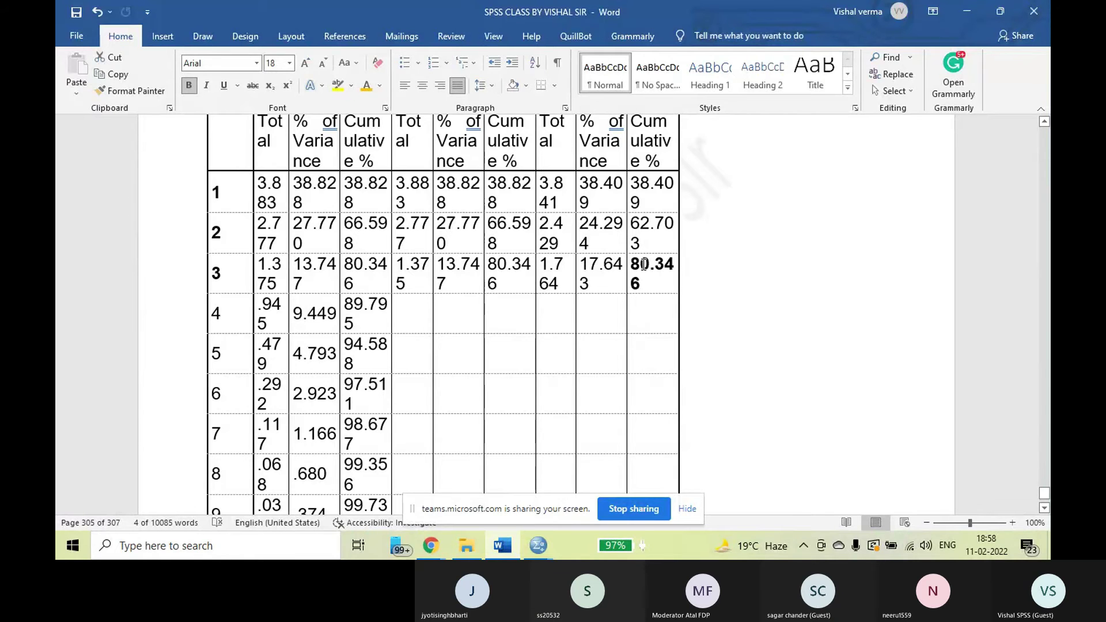
pyautogui.scroll(1, 390, 254)
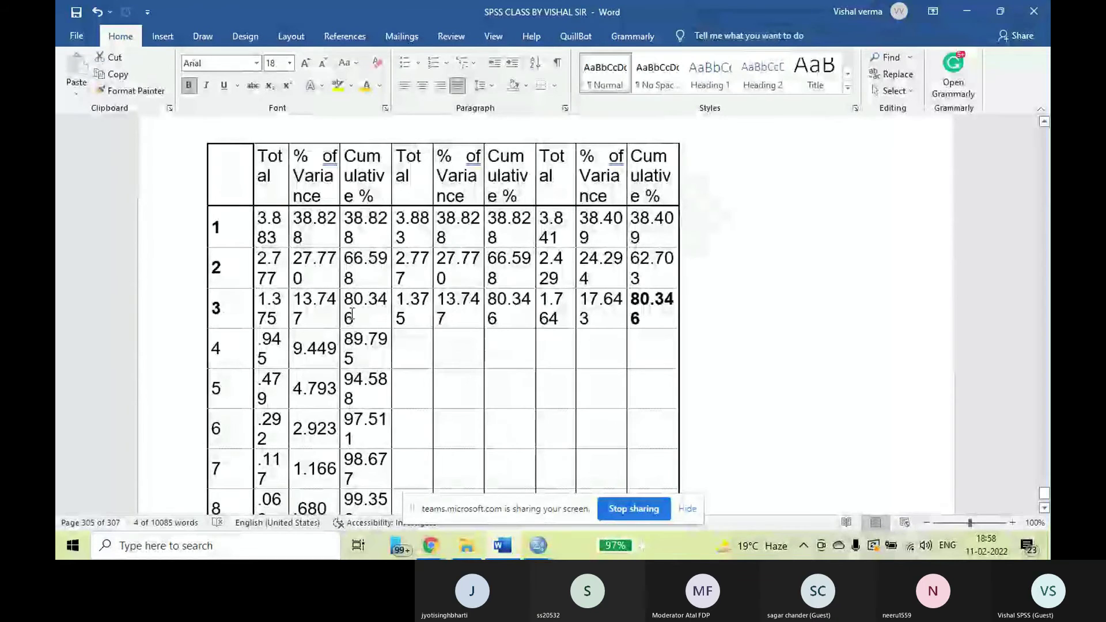
pyautogui.scroll(-3, 765, 300)
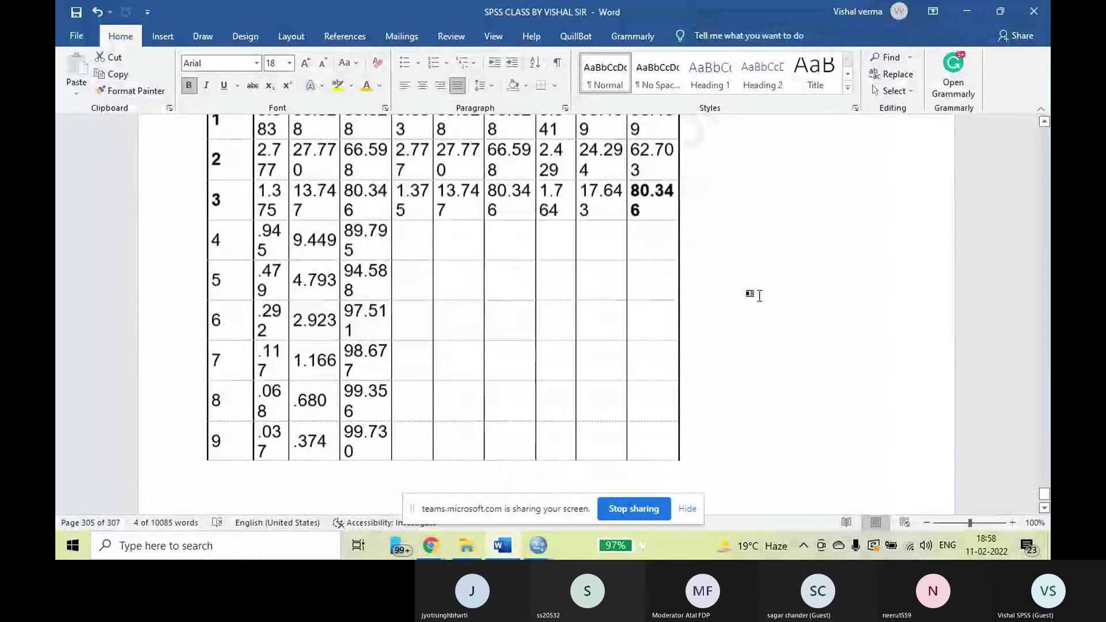
# Select the paragraph interpreting the Cumulative % column for the three extracted factors and read the final remarks below it
pyautogui.scroll(-10, 759, 296)
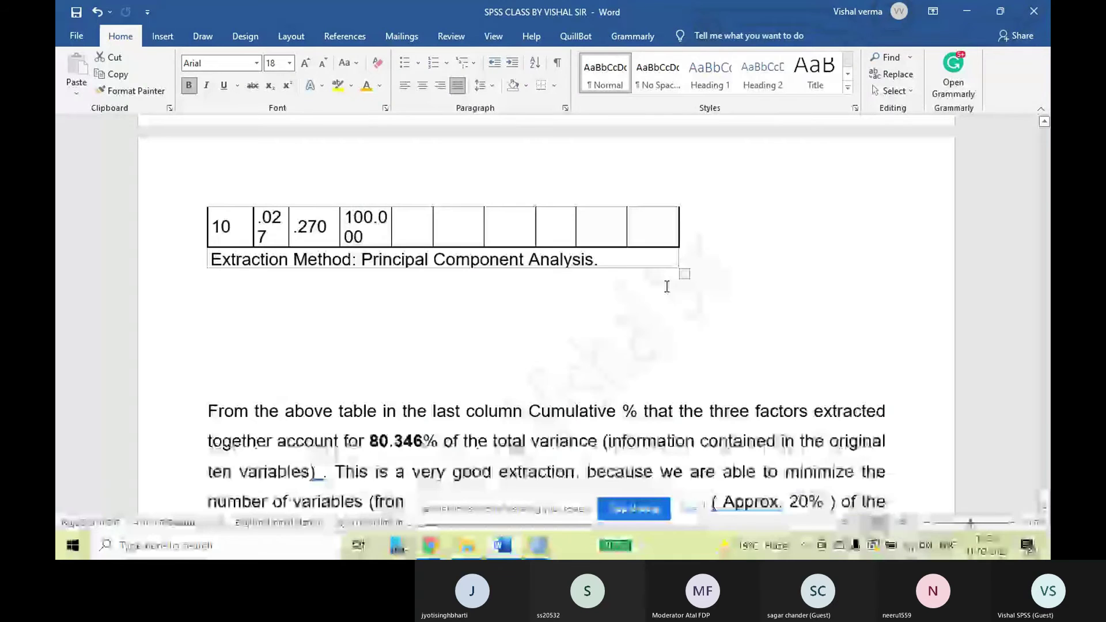
pyautogui.scroll(-5, 667, 286)
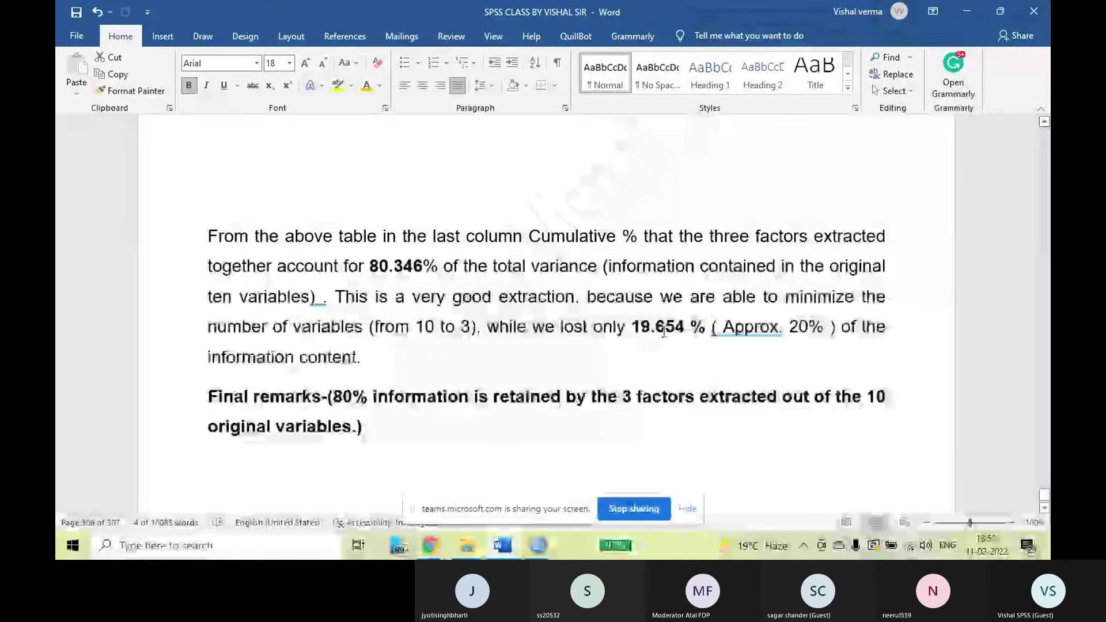
pyautogui.moveTo(207, 231); pyautogui.dragTo(369, 360)
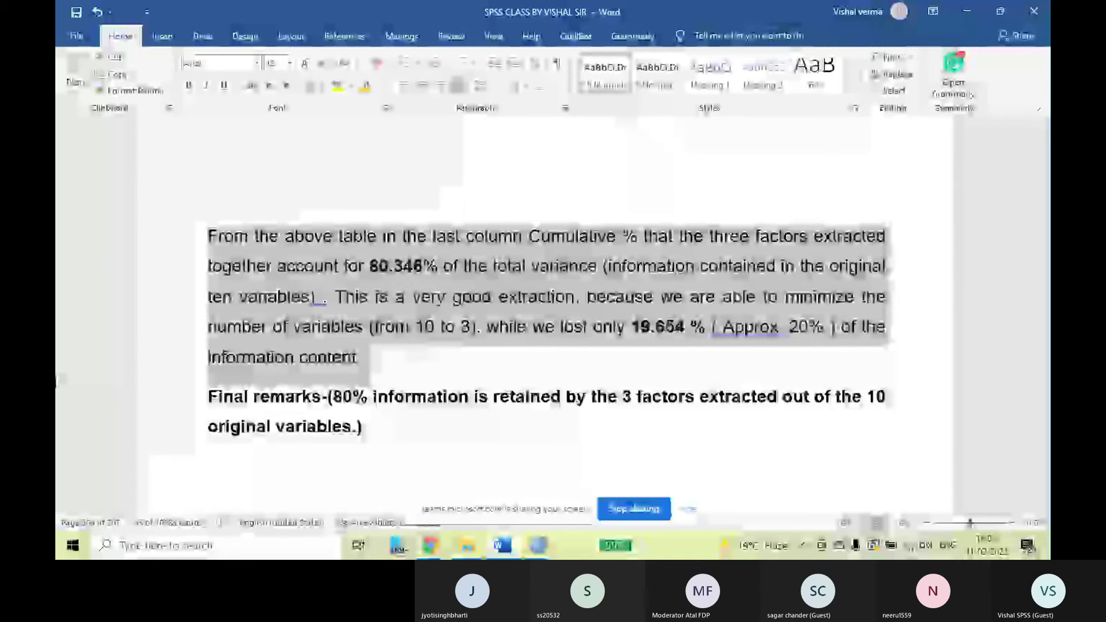
pyautogui.scroll(-2, 396, 361)
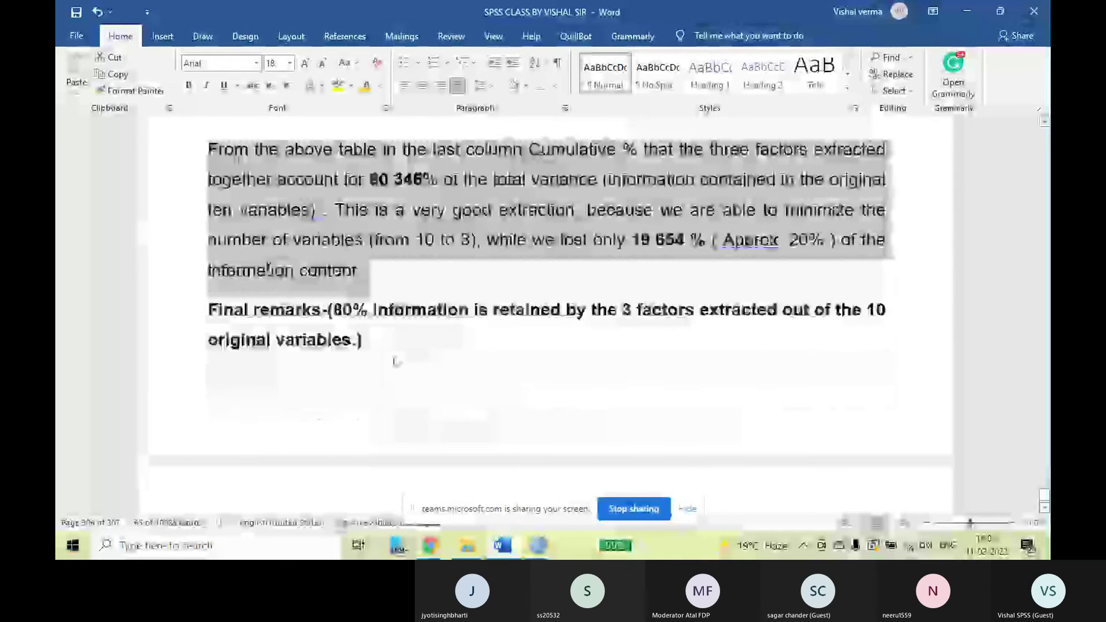
pyautogui.scroll(-5, 396, 362)
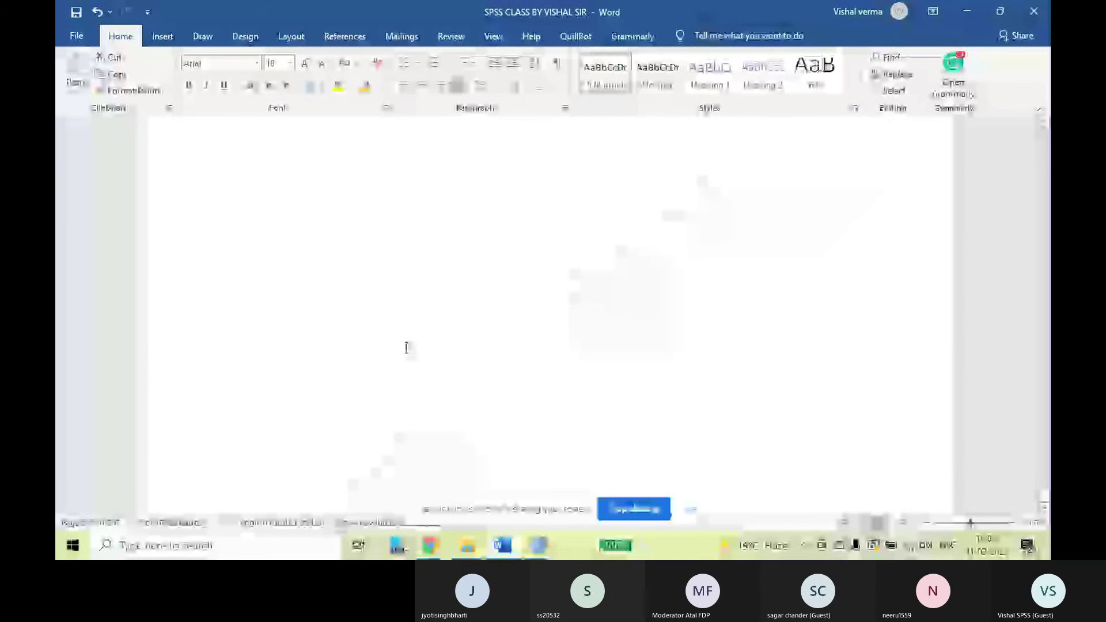
# Switch to the bike example dataset in the SPSS Data Editor and start a Factor analysis under dimension reduction
pyautogui.scroll(6, 397, 348)
pyautogui.moveTo(546, 556)
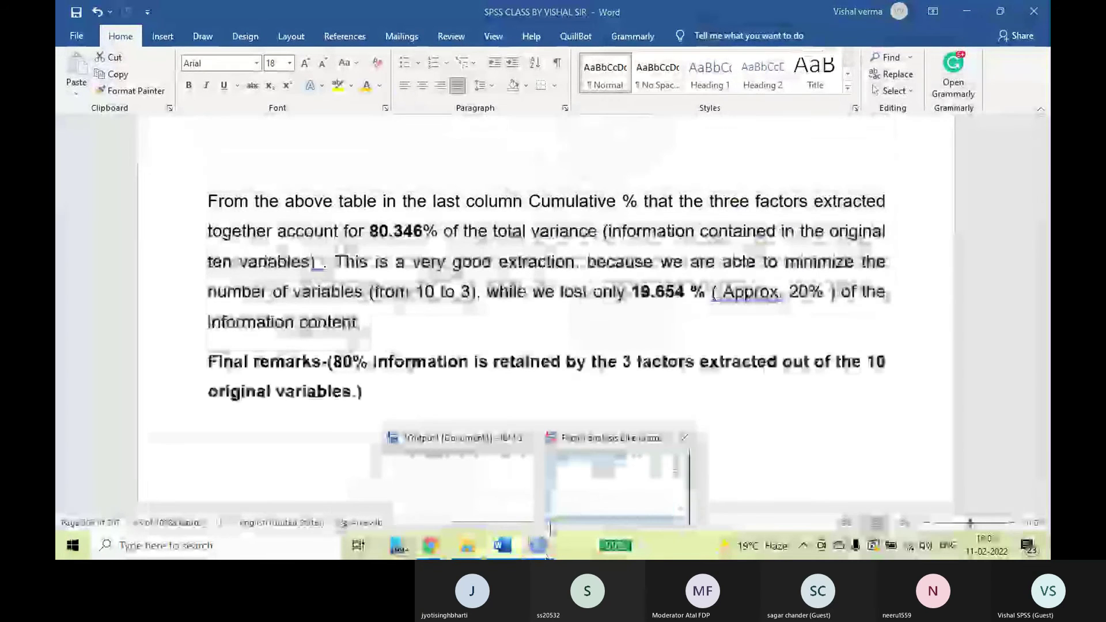
pyautogui.click(616, 483)
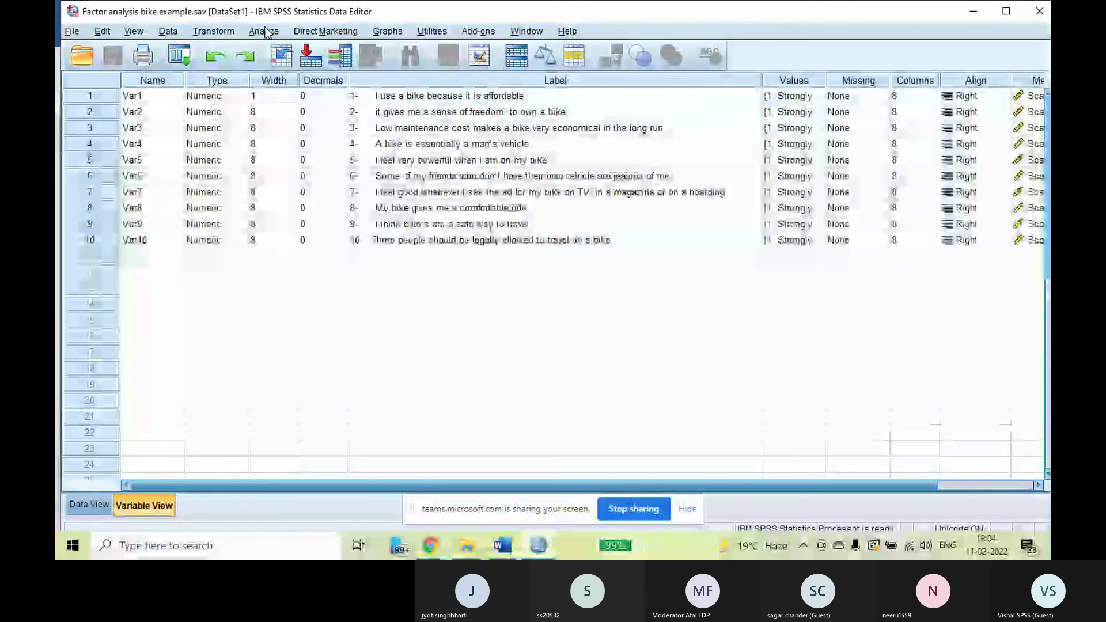
pyautogui.click(264, 33)
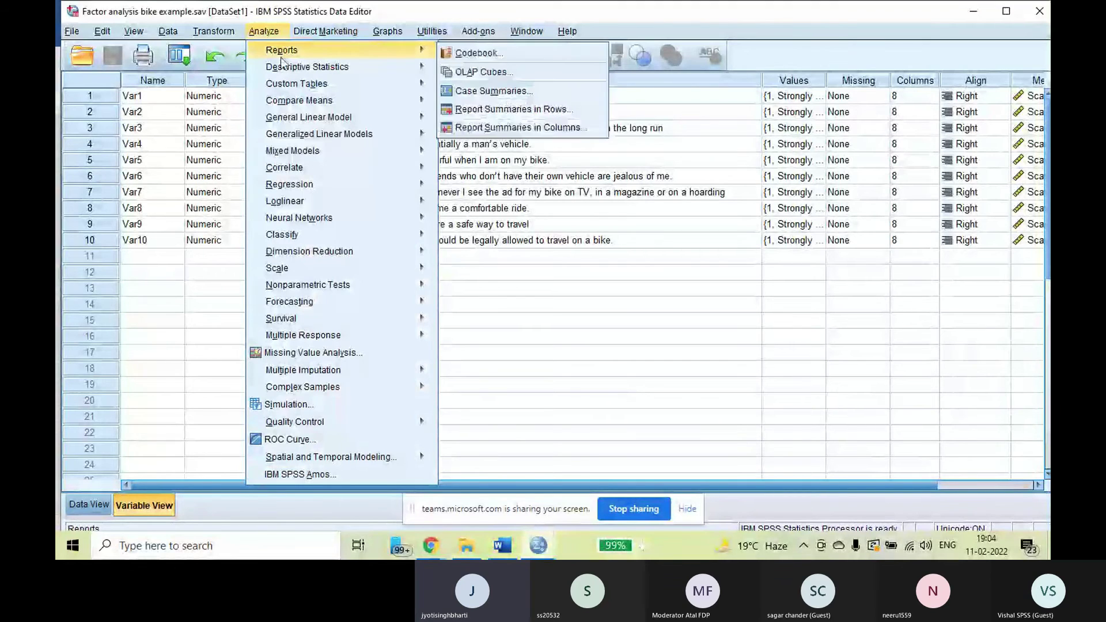
pyautogui.moveTo(308, 253)
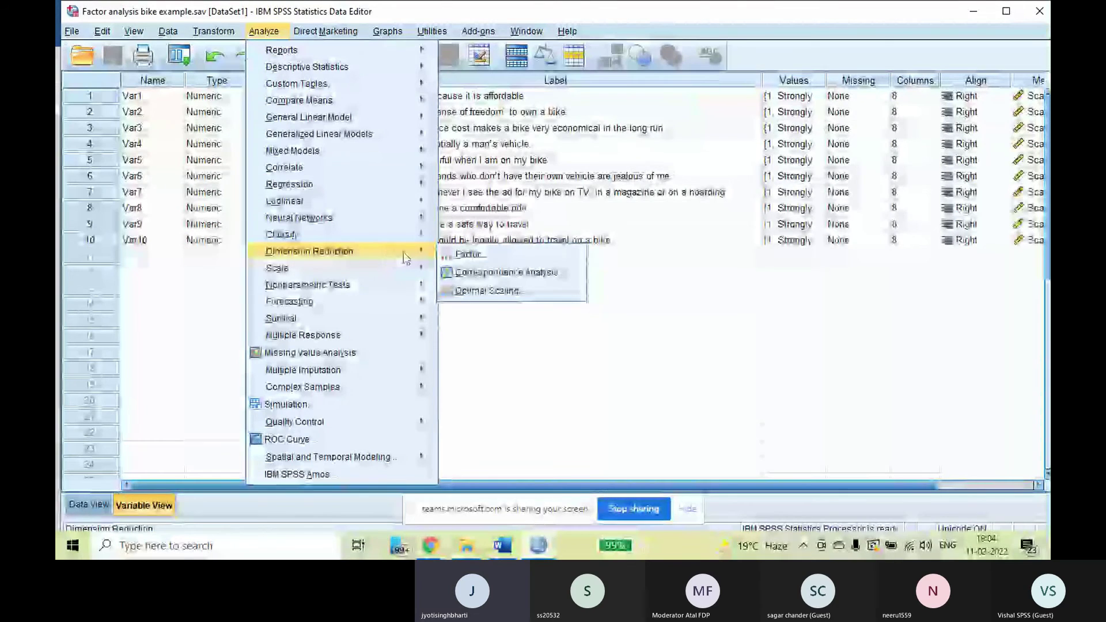
pyautogui.click(475, 254)
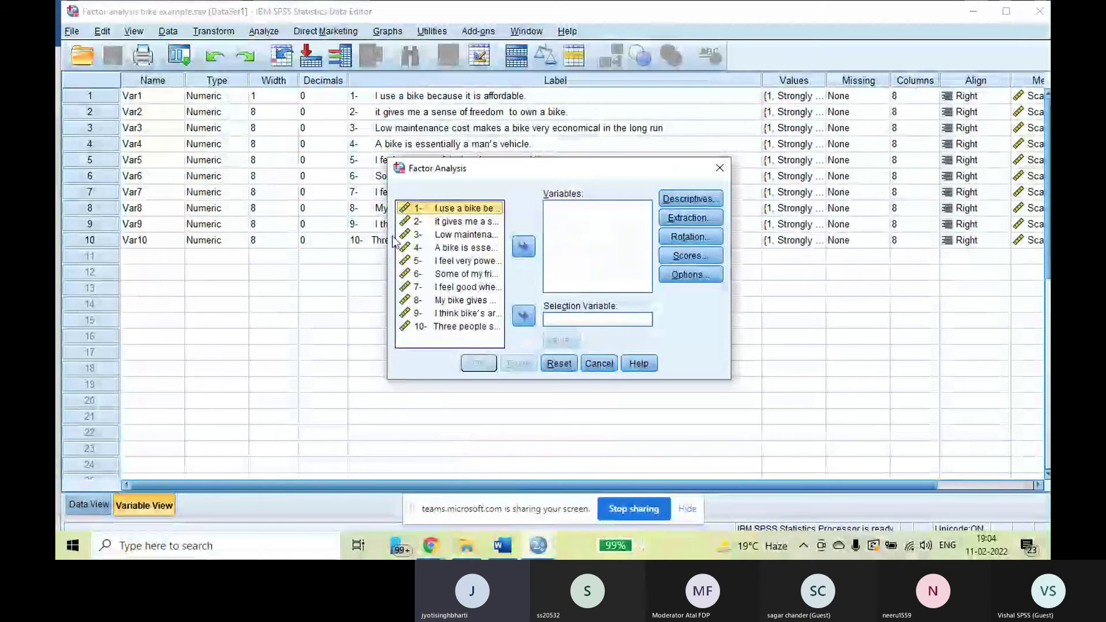
# Add all ten bike statements to the variables of the factor analysis
pyautogui.click(447, 223)
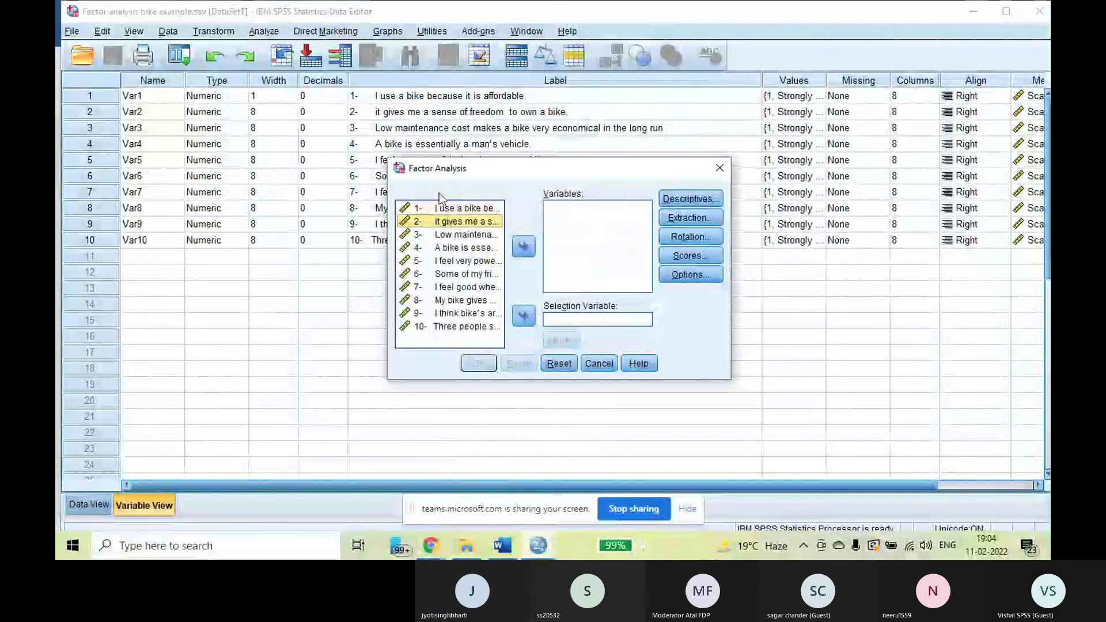
pyautogui.hotkey('ctrl', 'a')
pyautogui.click(522, 247)
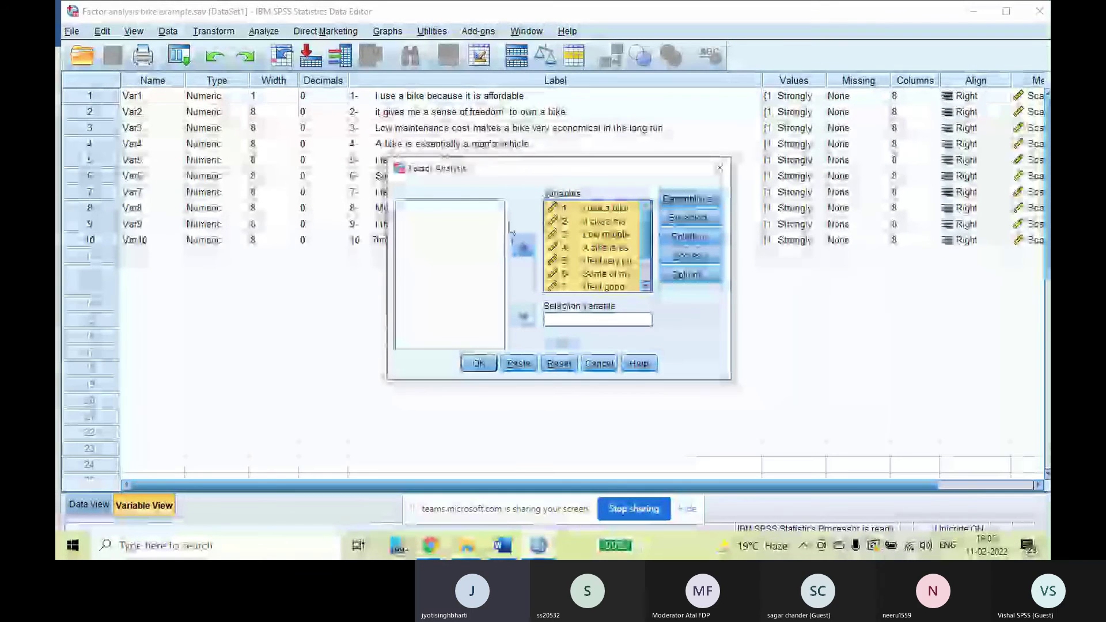
# Include KMO and Bartlett's test of sphericity in the descriptives of the factor analysis
pyautogui.click(689, 200)
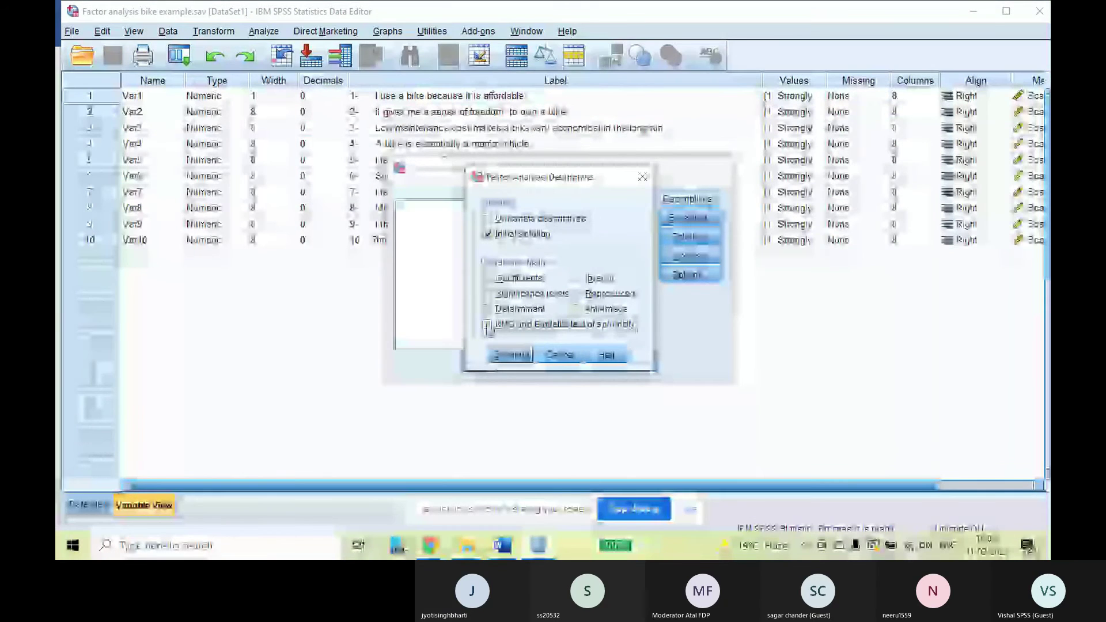
pyautogui.click(486, 325)
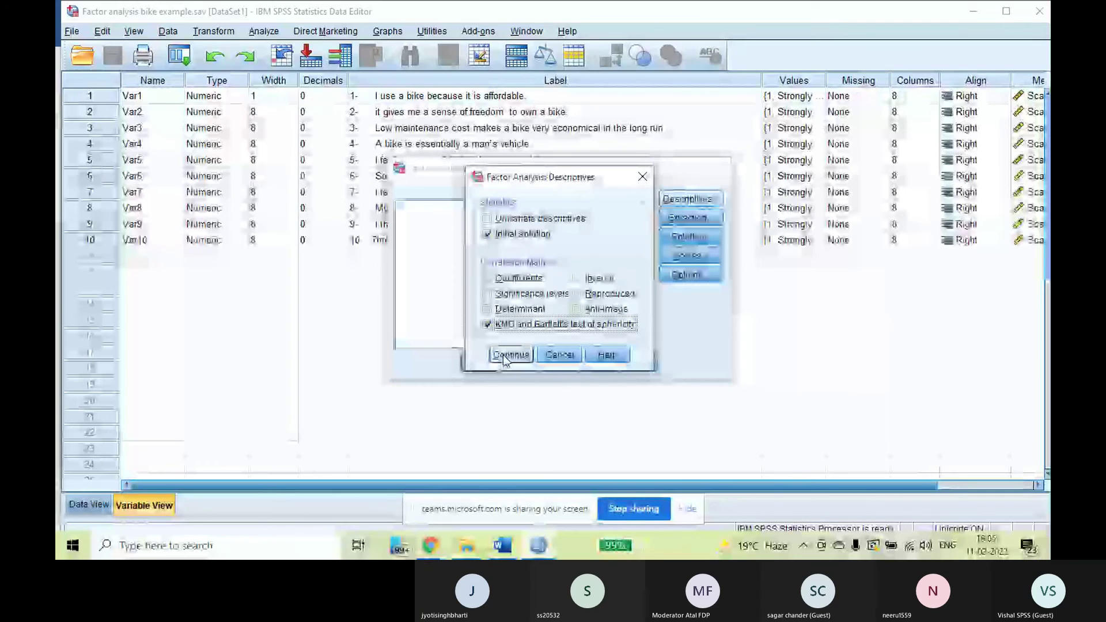
pyautogui.click(505, 356)
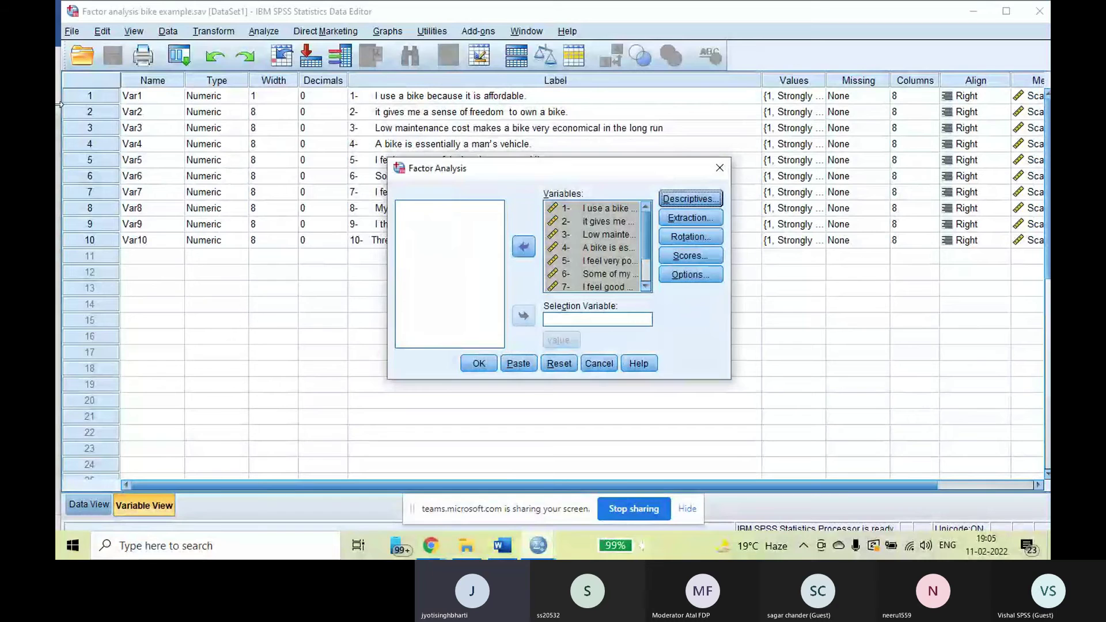
# Add a scree plot to the extraction output of the factor analysis
pyautogui.click(698, 218)
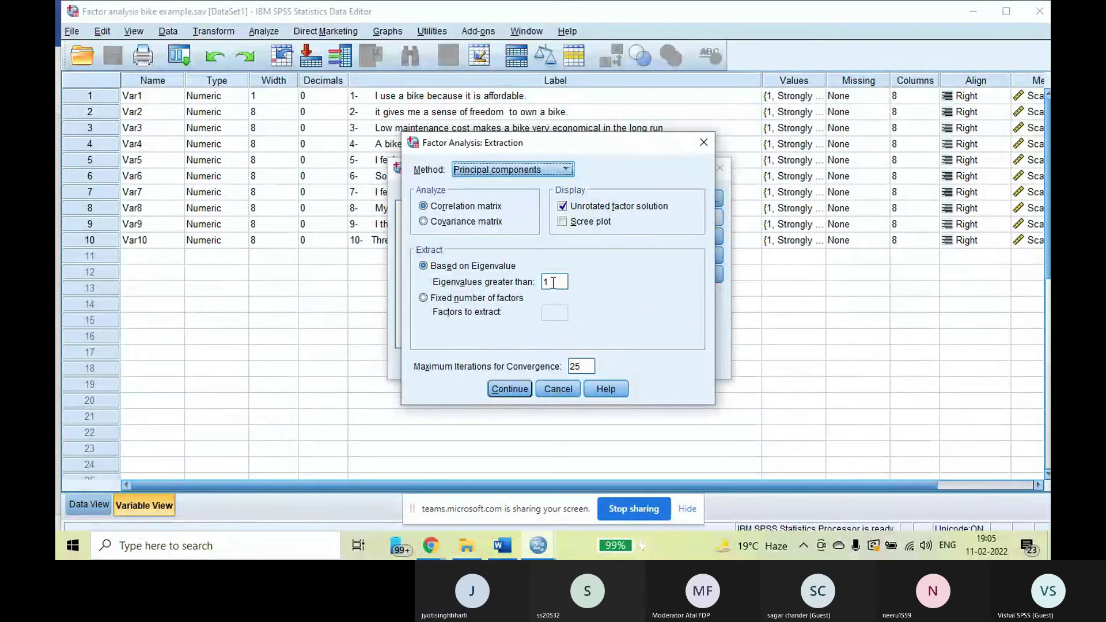
pyautogui.click(563, 222)
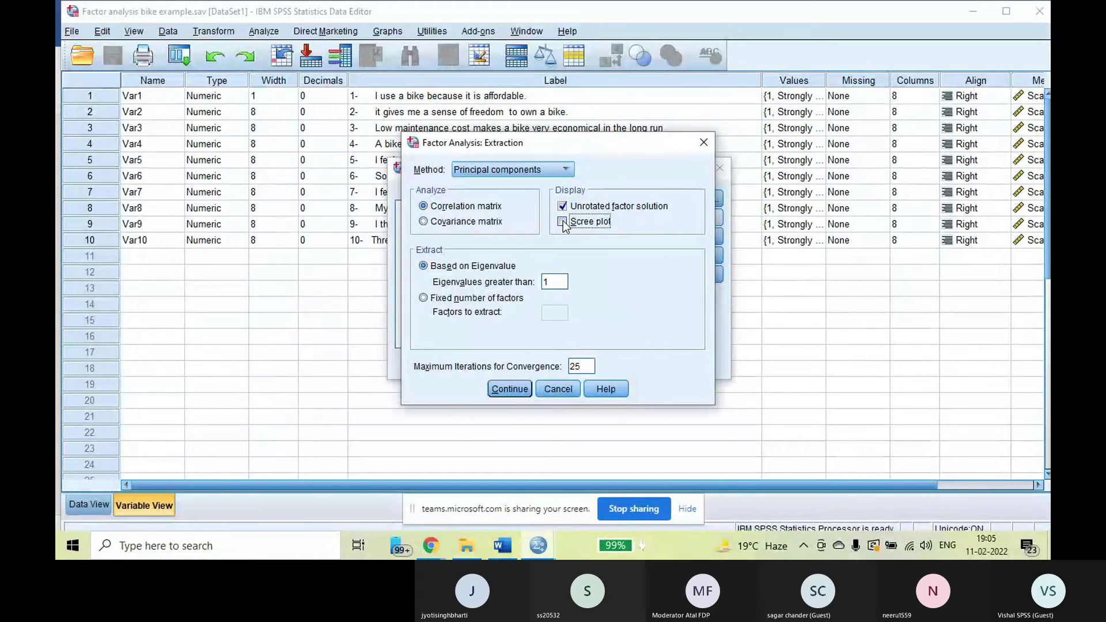
pyautogui.click(562, 222)
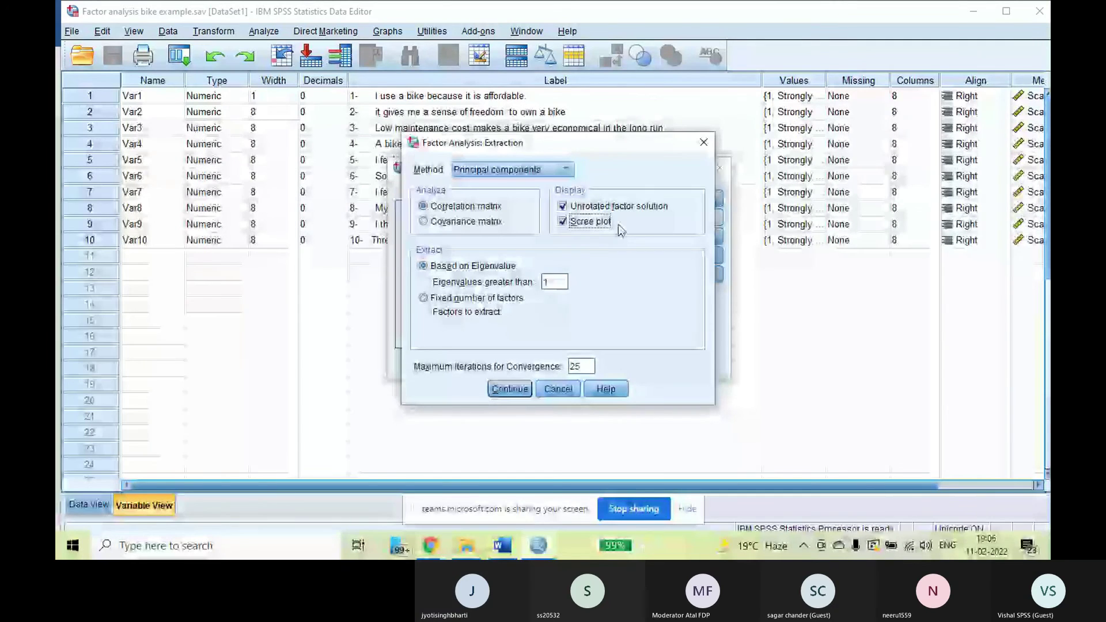
pyautogui.click(511, 390)
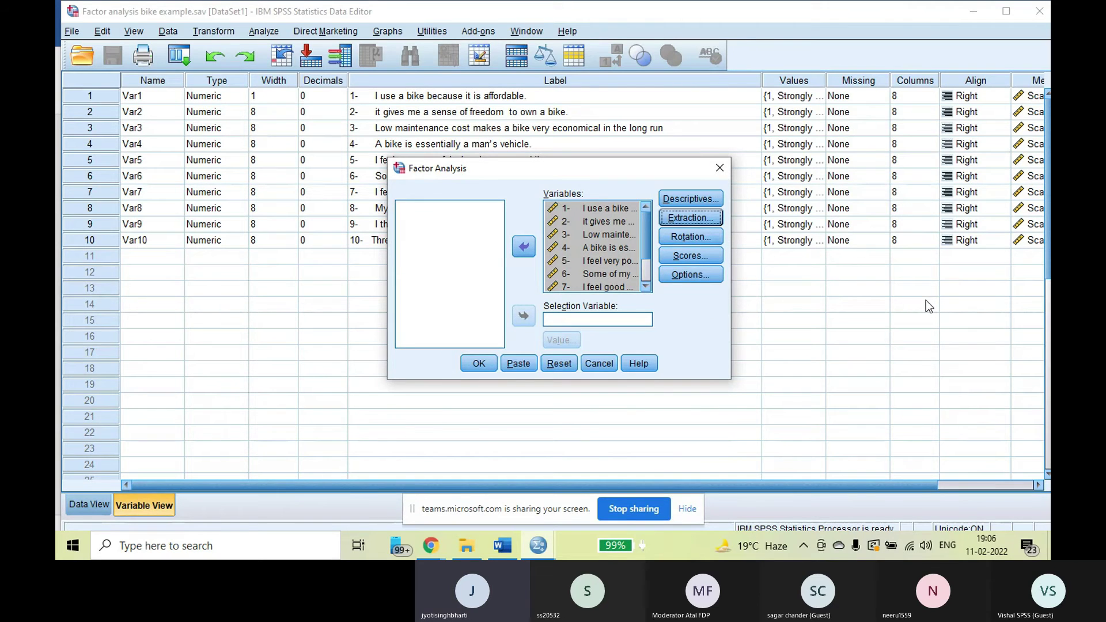
# Set the rotation method to Varimax and display the loading plots
pyautogui.click(689, 239)
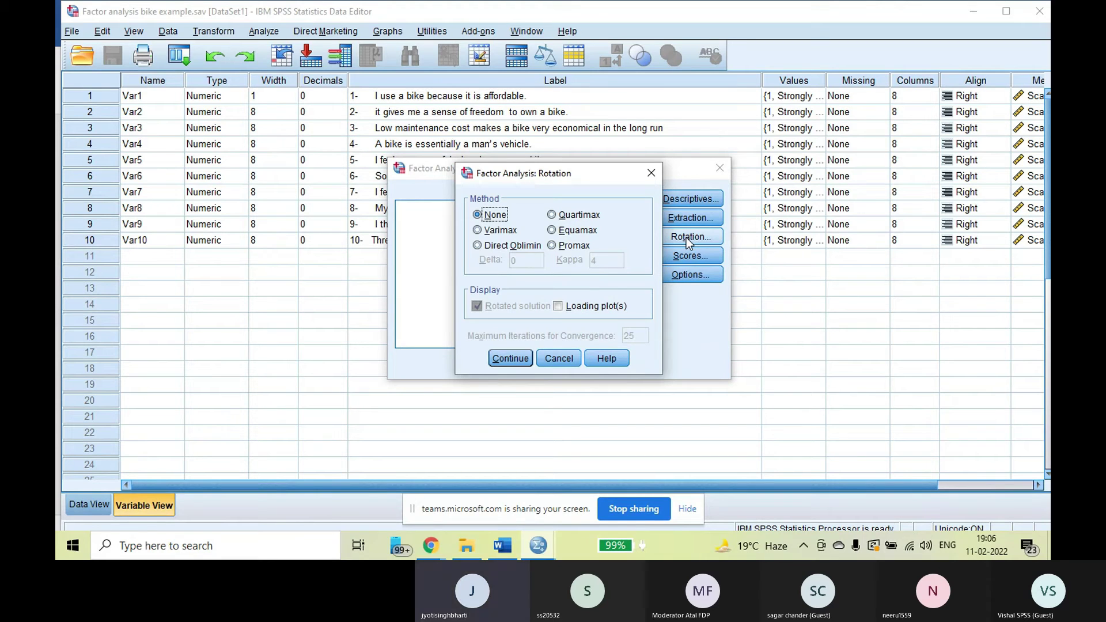
pyautogui.click(477, 231)
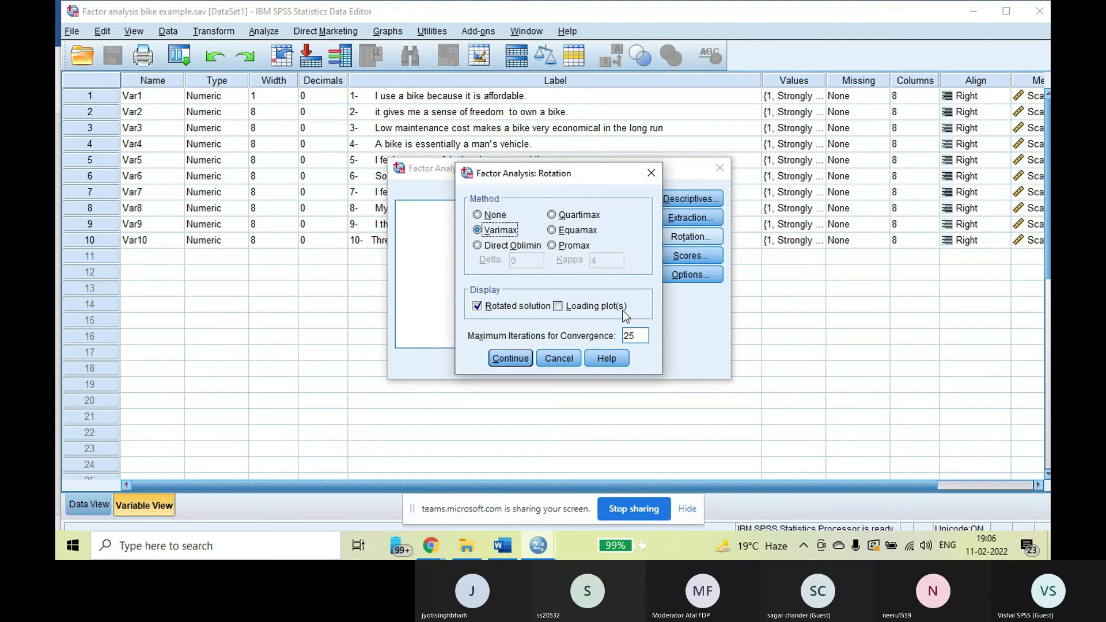
pyautogui.click(558, 307)
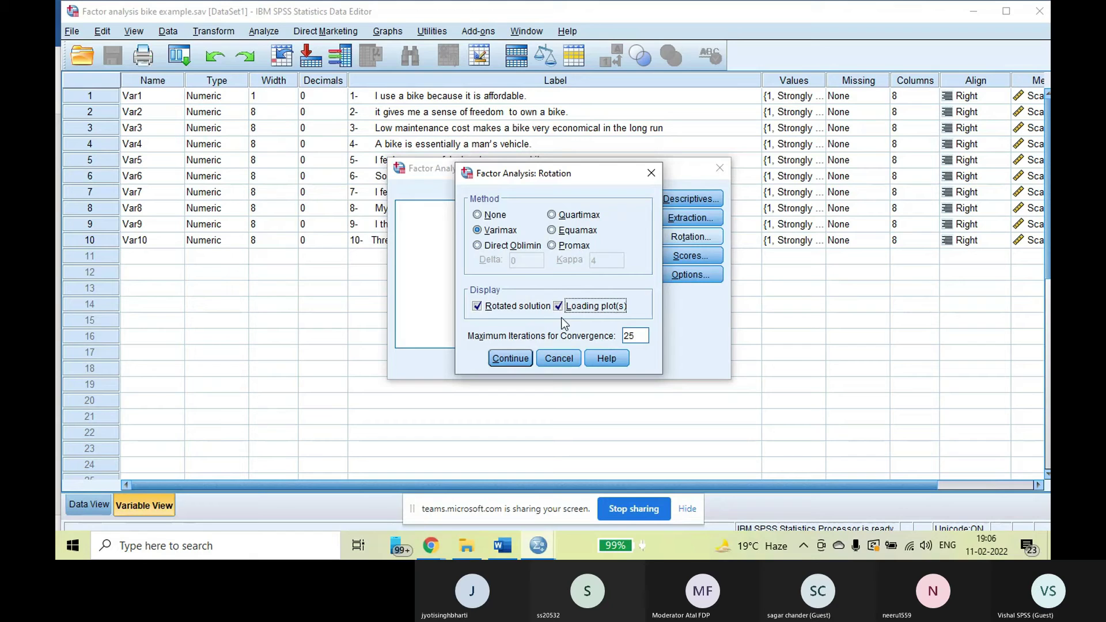
pyautogui.click(515, 358)
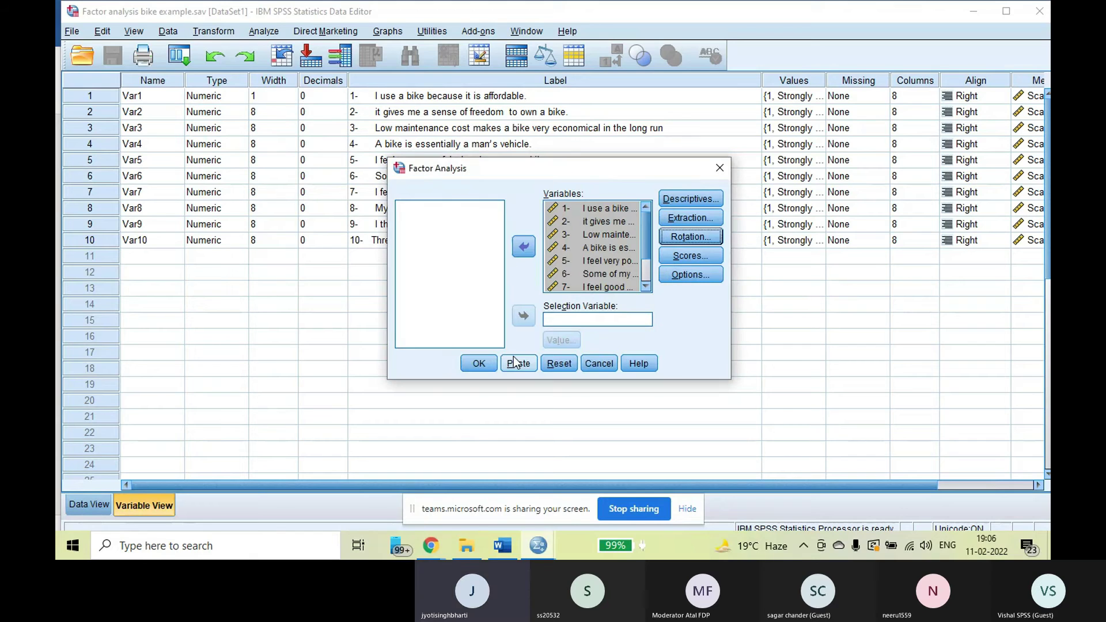
# Look over the factor scores settings and the missing-value and coefficient display options, and leave both dialogs
pyautogui.click(695, 258)
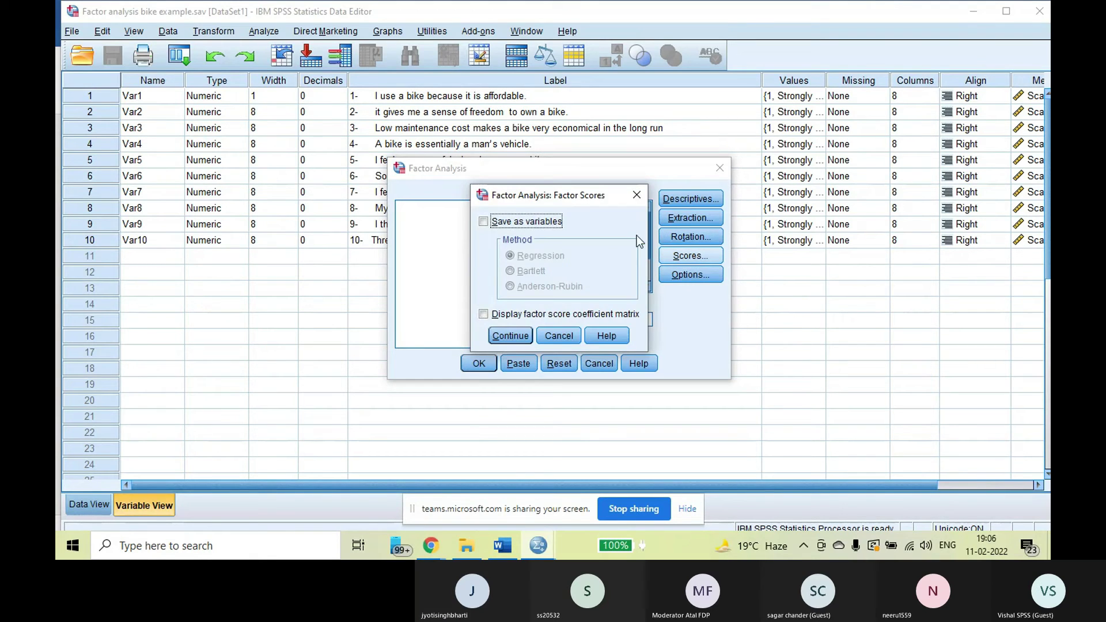
pyautogui.click(637, 195)
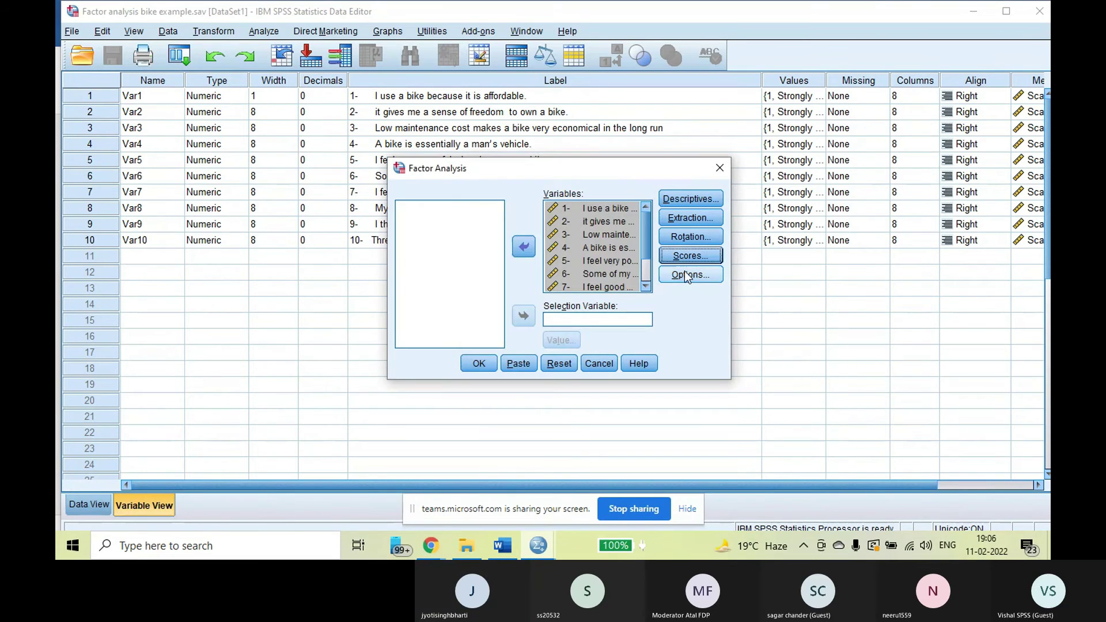
pyautogui.click(684, 270)
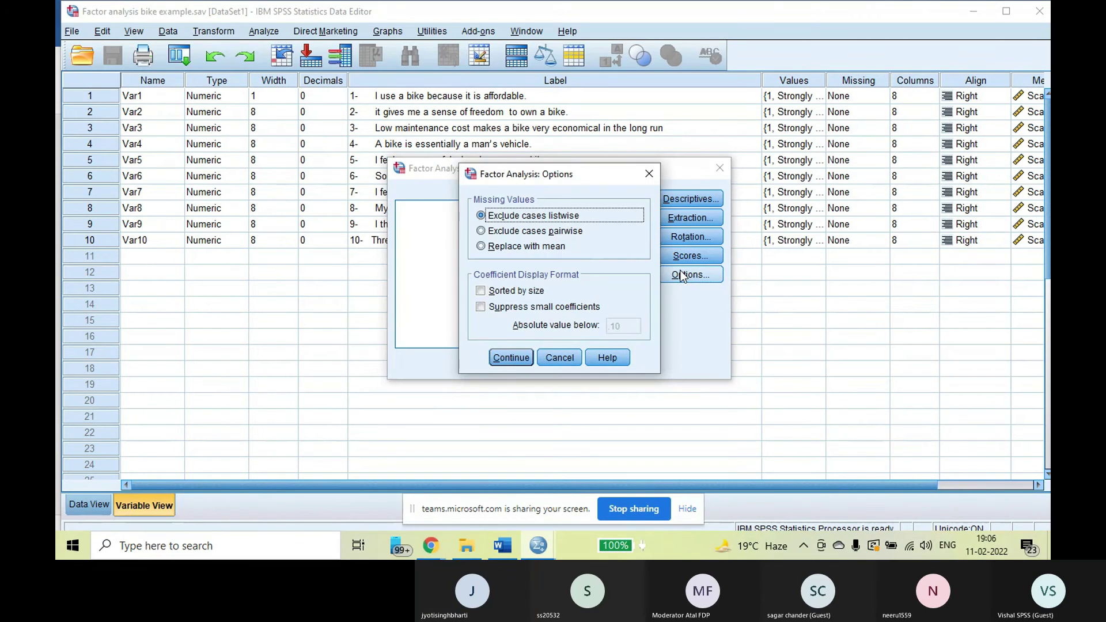
pyautogui.click(648, 173)
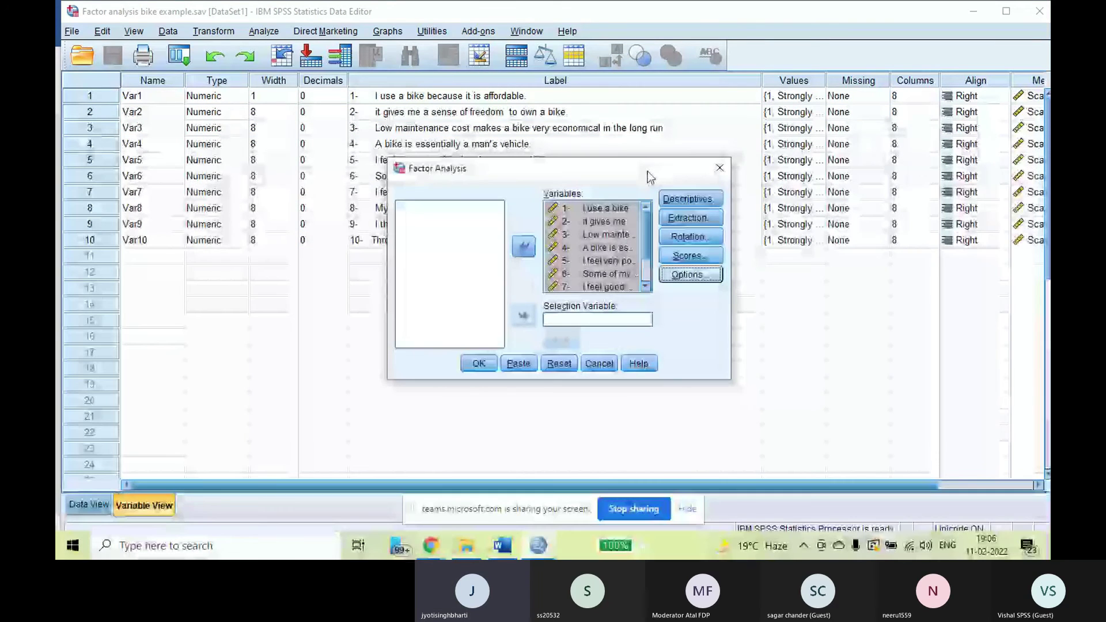
# Recheck the descriptives and extraction settings, reviewing the available extraction methods and choosing Principal components
pyautogui.click(693, 199)
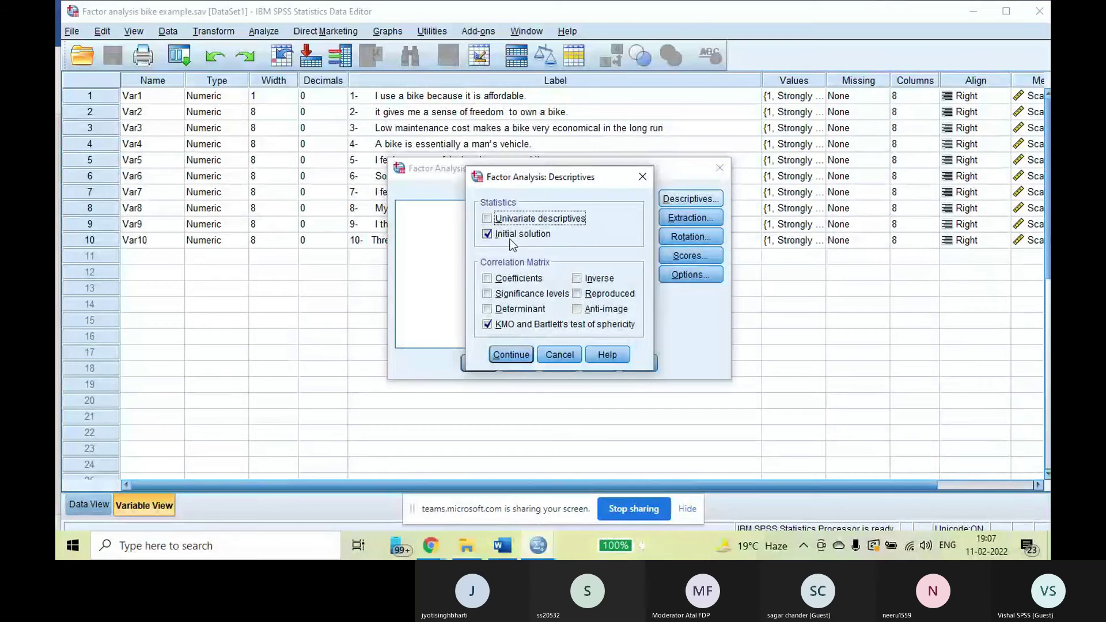
pyautogui.click(643, 173)
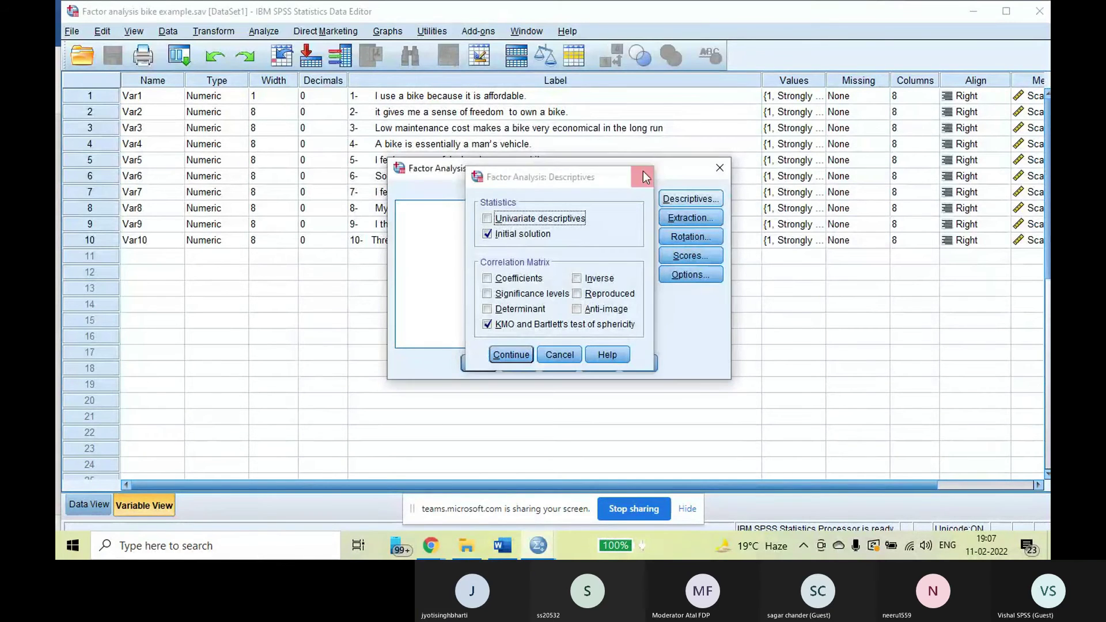
pyautogui.click(690, 217)
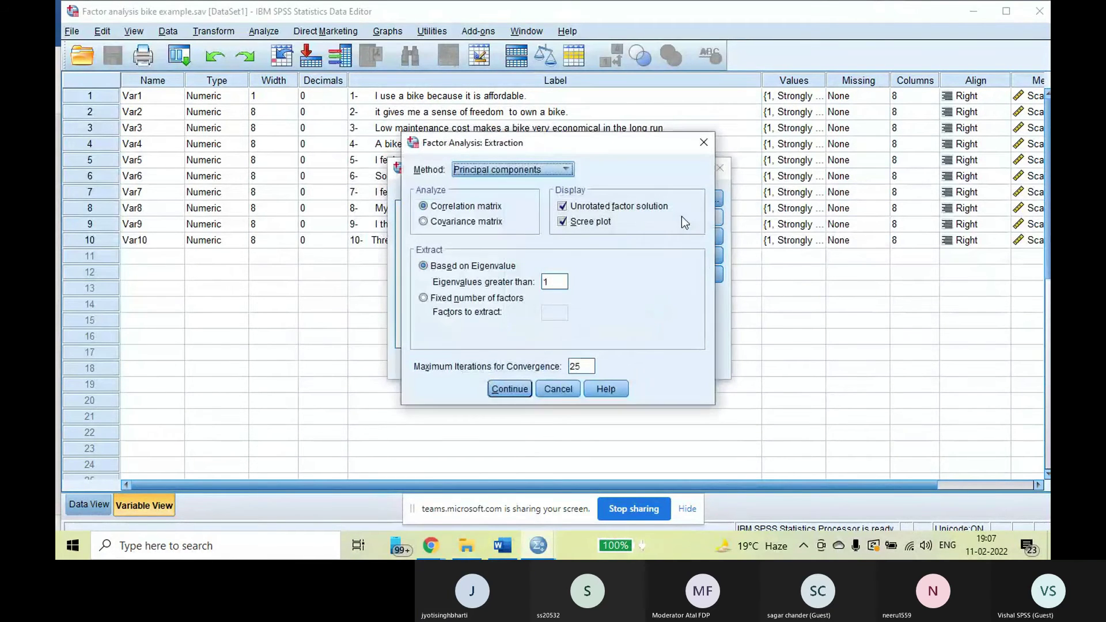
pyautogui.click(558, 171)
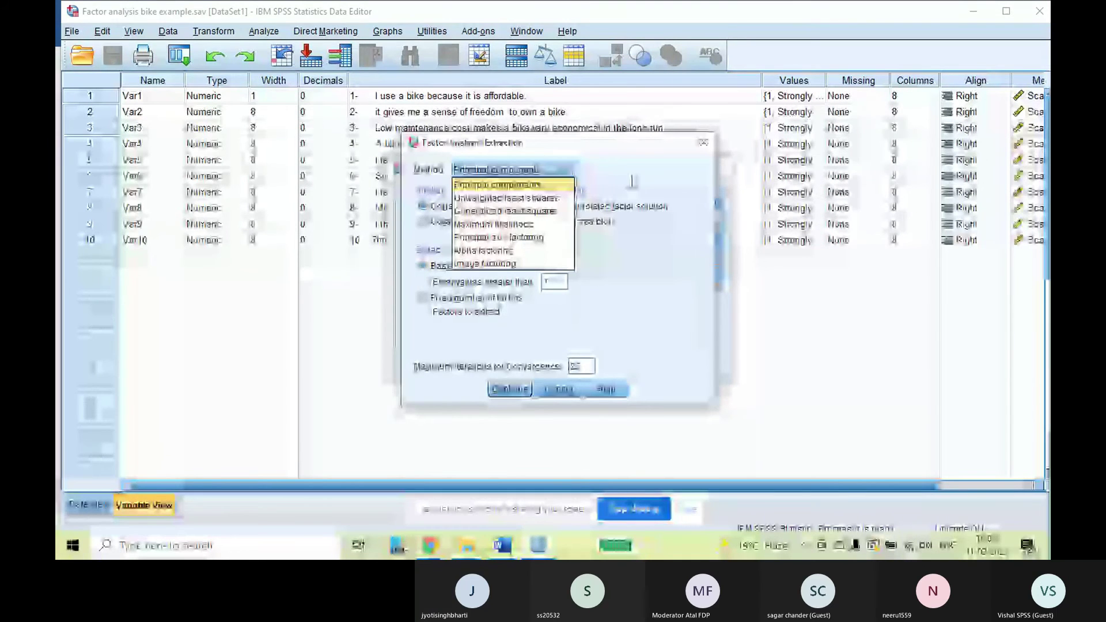
pyautogui.click(550, 182)
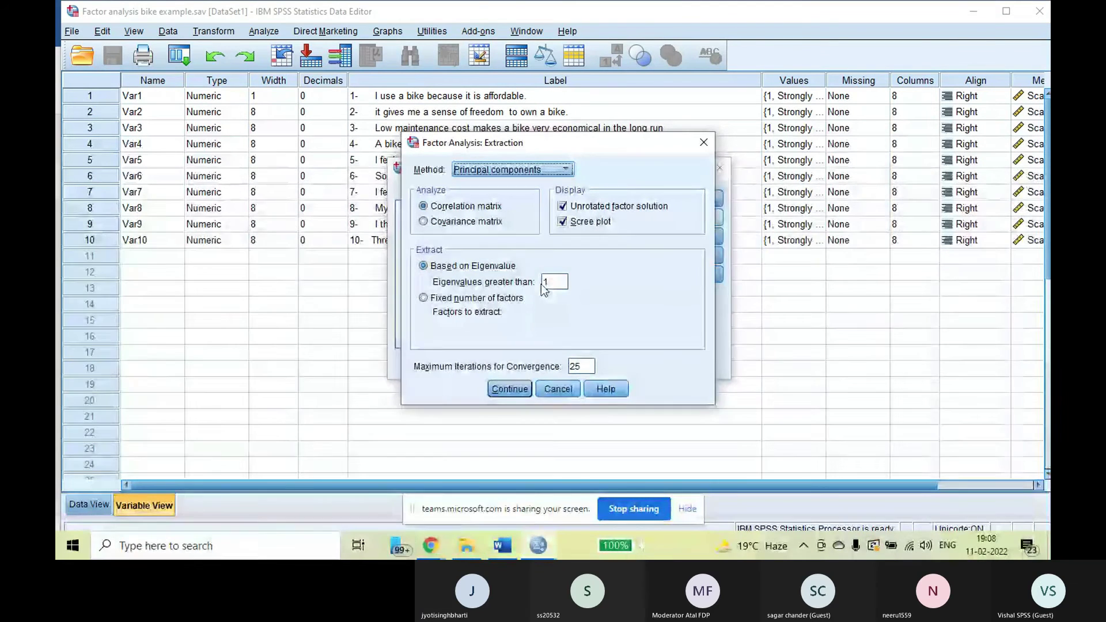
pyautogui.click(510, 389)
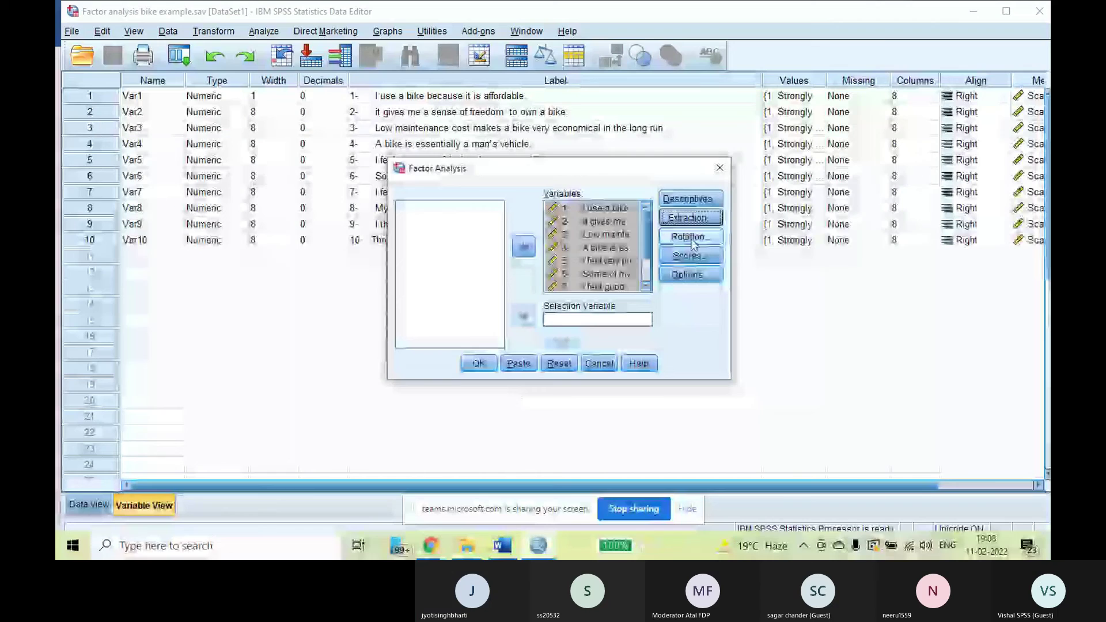
# Recheck the rotation settings and run the factor analysis
pyautogui.click(689, 238)
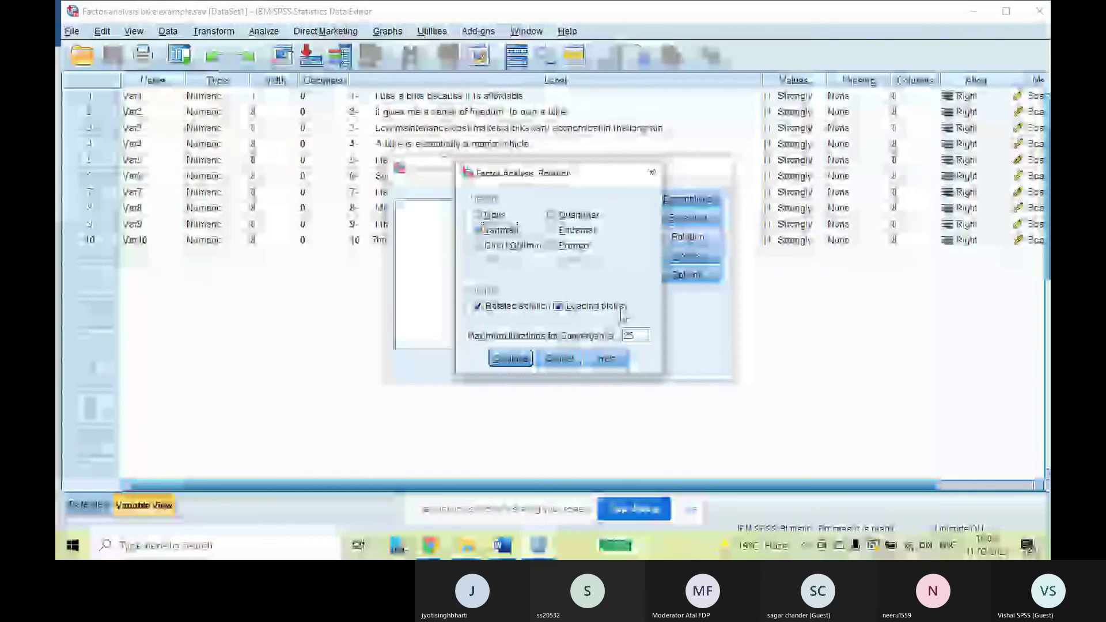
pyautogui.click(510, 358)
pyautogui.click(469, 365)
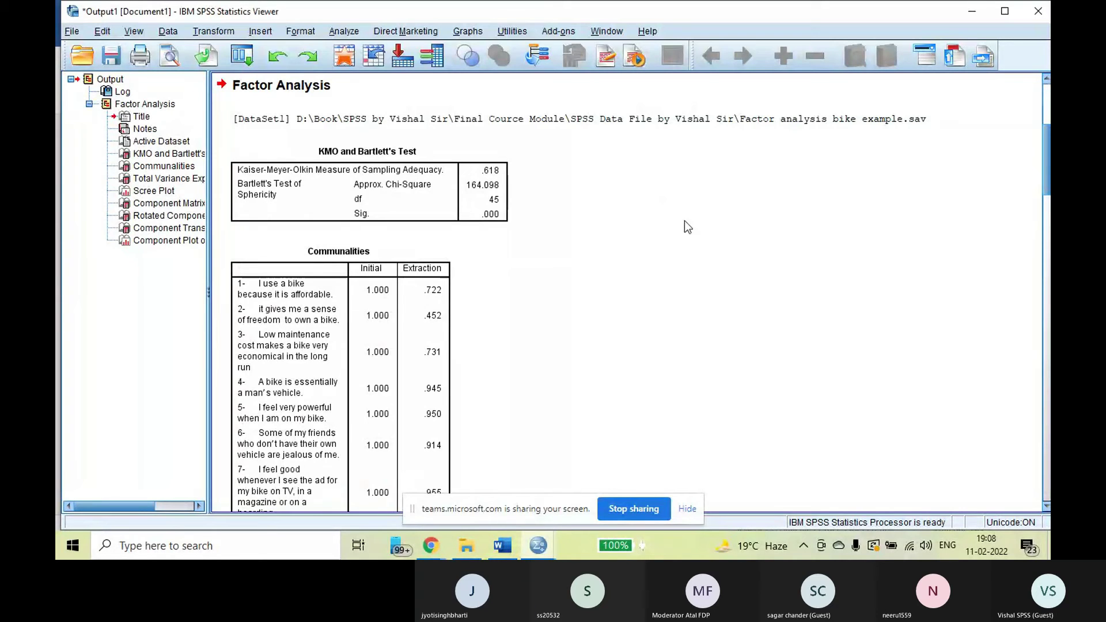
# Examine the output from Total Variance Explained through the Scree Plot and component matrices, and select the Rotated Component Matrix table
pyautogui.scroll(-15, 641, 275)
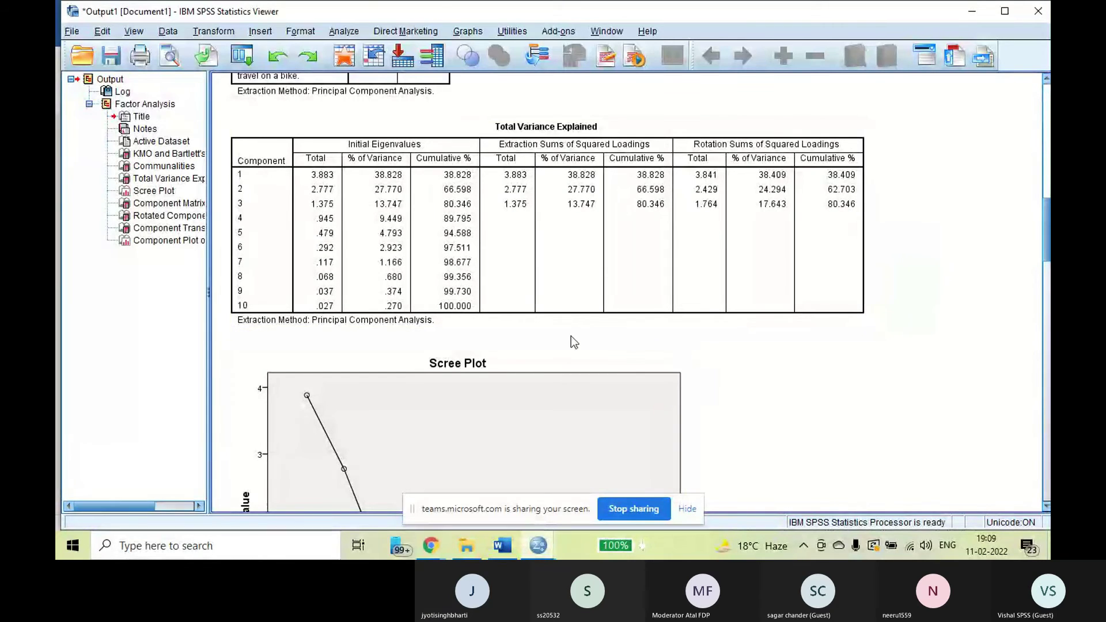
pyautogui.scroll(-3, 572, 339)
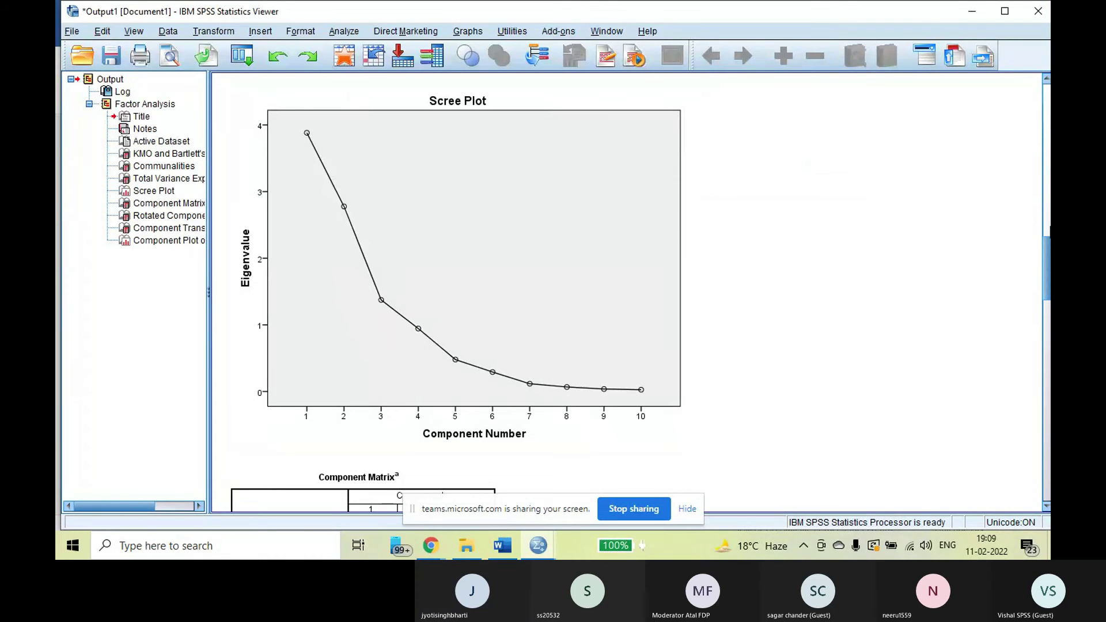
pyautogui.scroll(-10, 628, 291)
pyautogui.scroll(-8, 833, 241)
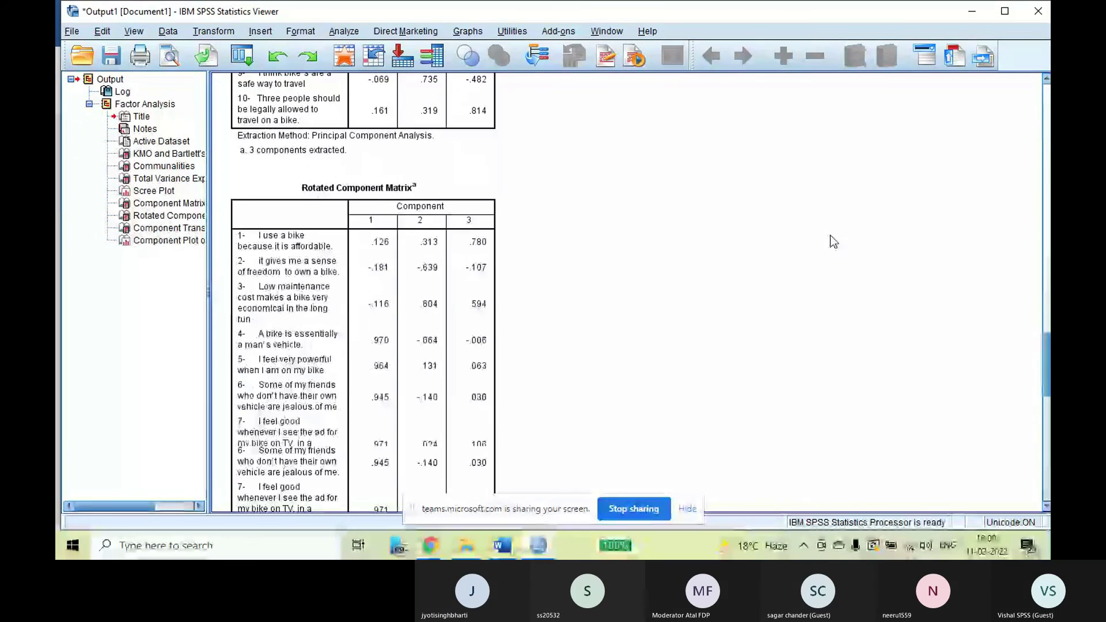
pyautogui.scroll(-3, 830, 239)
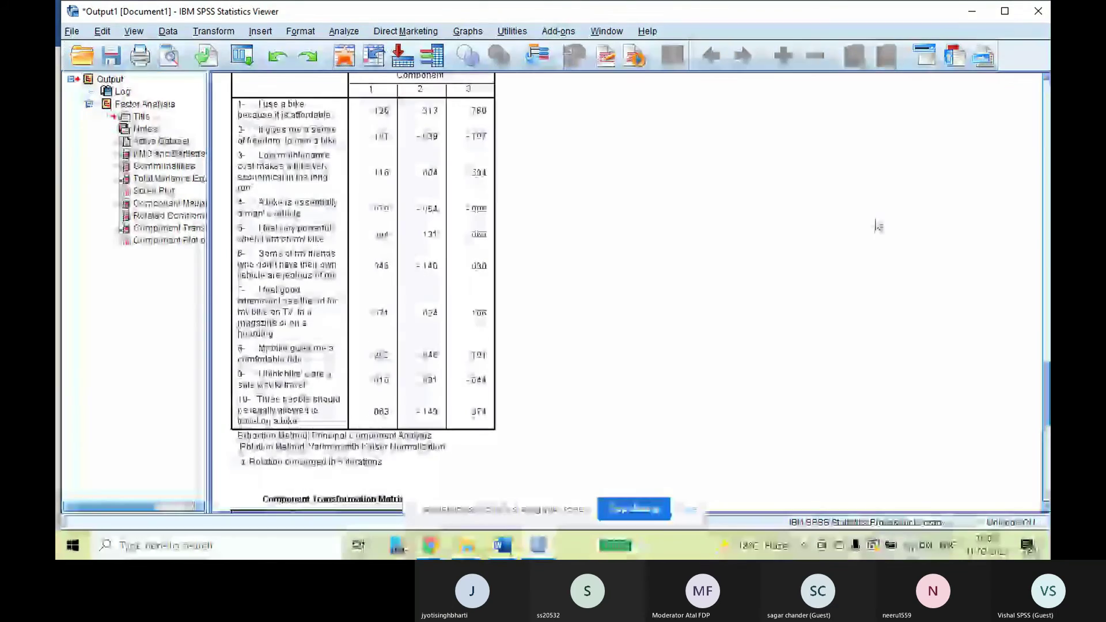
pyautogui.click(369, 217)
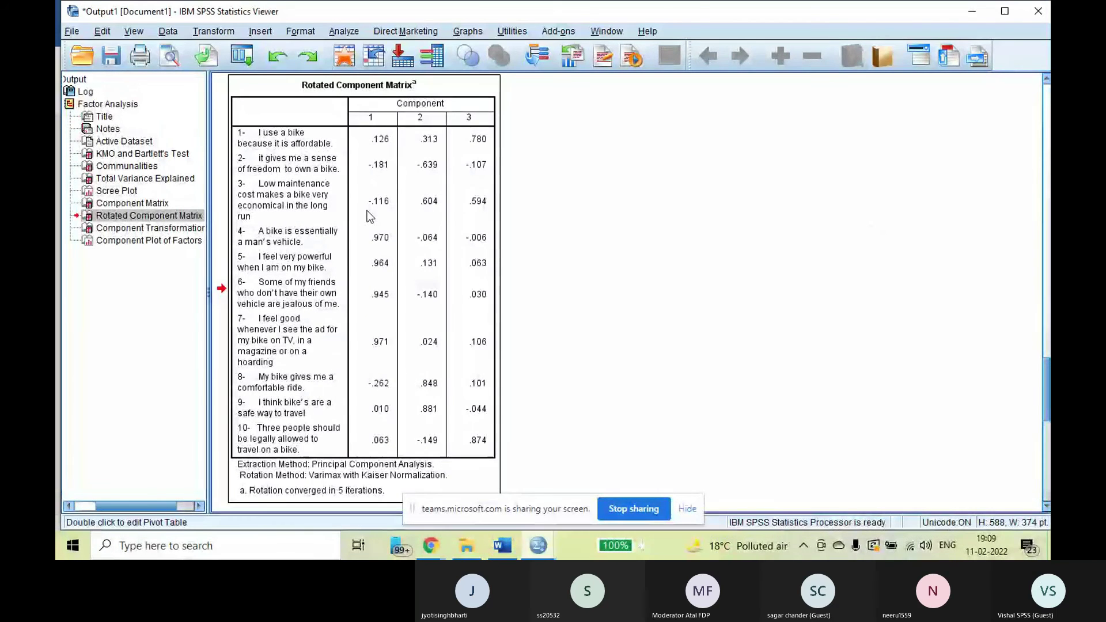
# Copy the Rotated Component Matrix table from the SPSS output and switch to Excel with a new blank workbook
pyautogui.rightClick(369, 217)
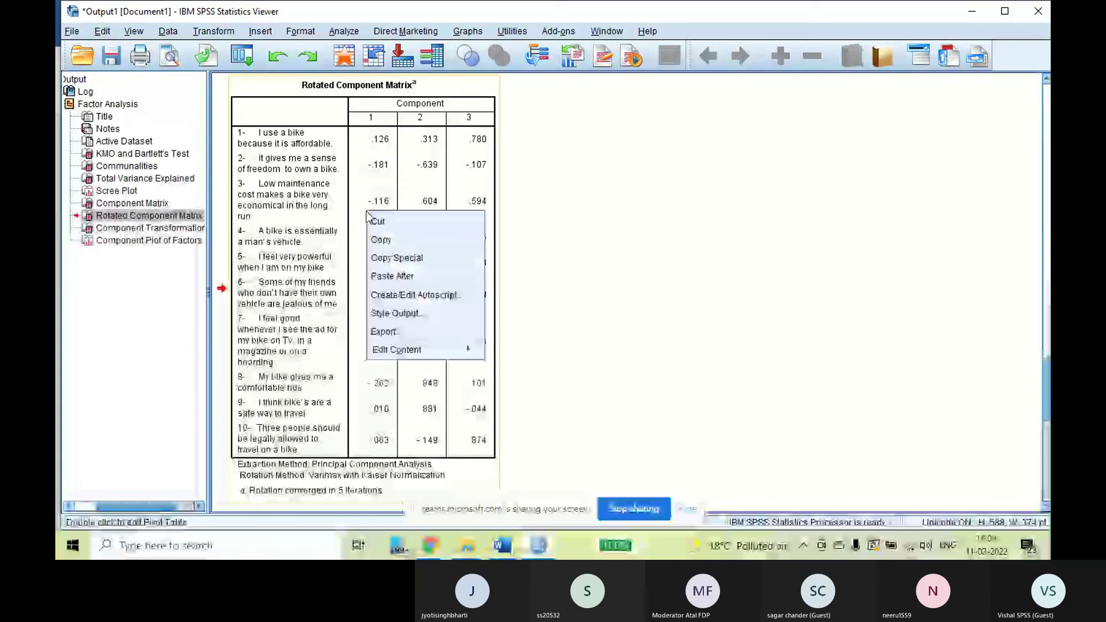
pyautogui.click(389, 239)
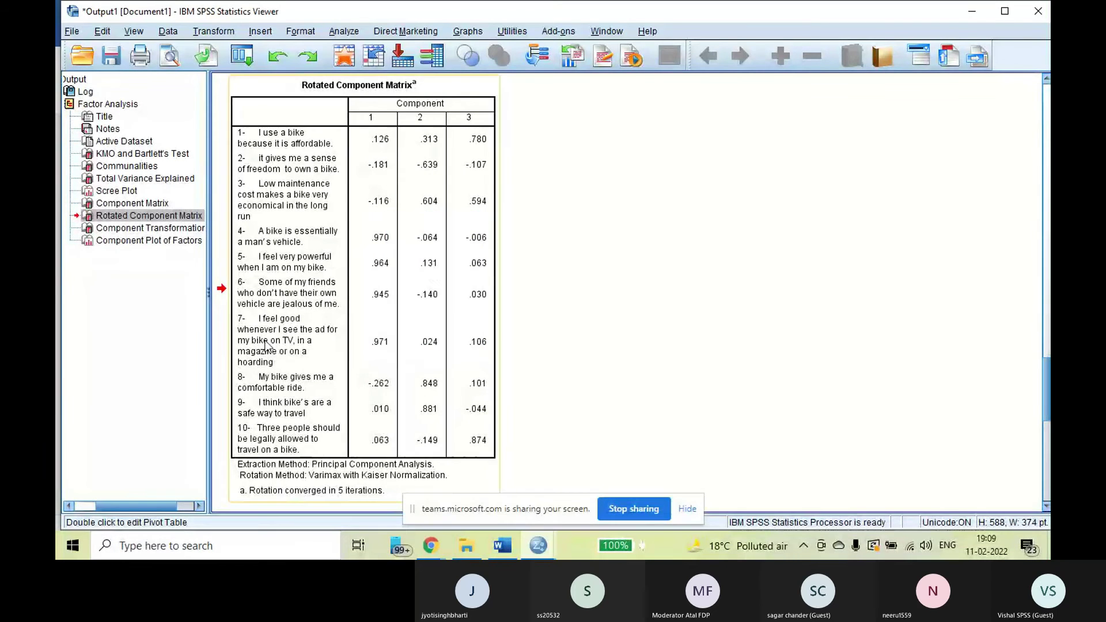
pyautogui.click(135, 545)
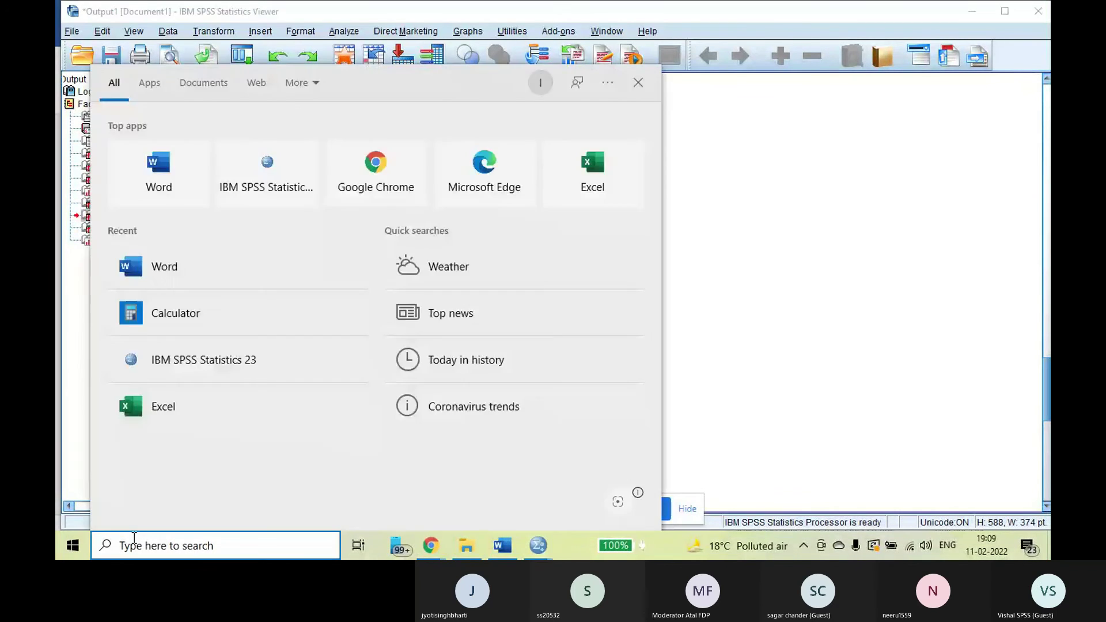
pyautogui.write('exc')
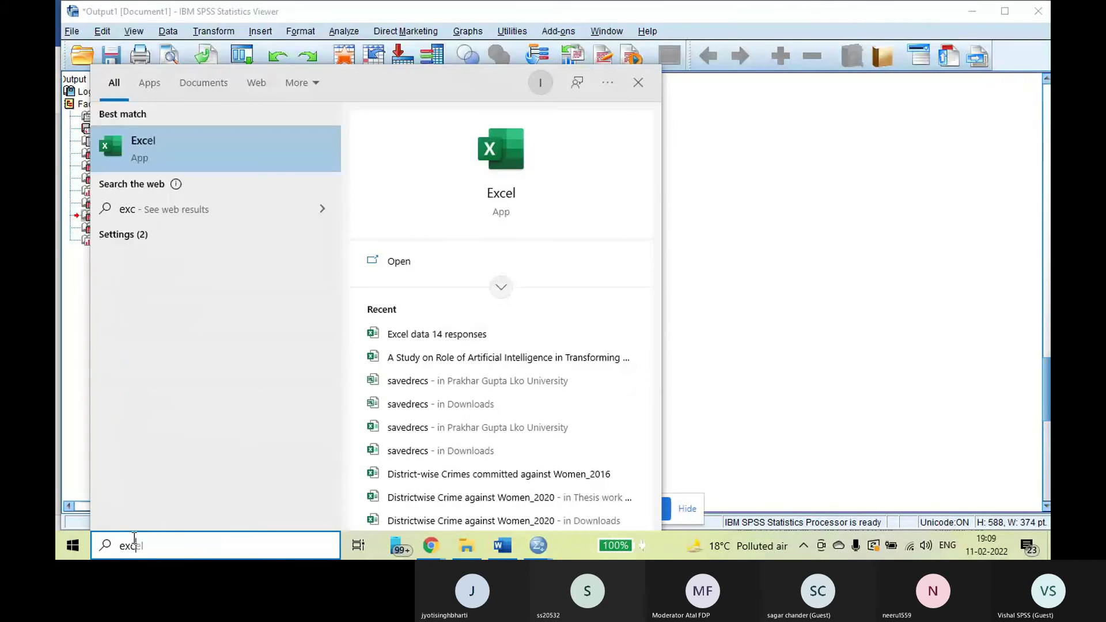
pyautogui.write('el')
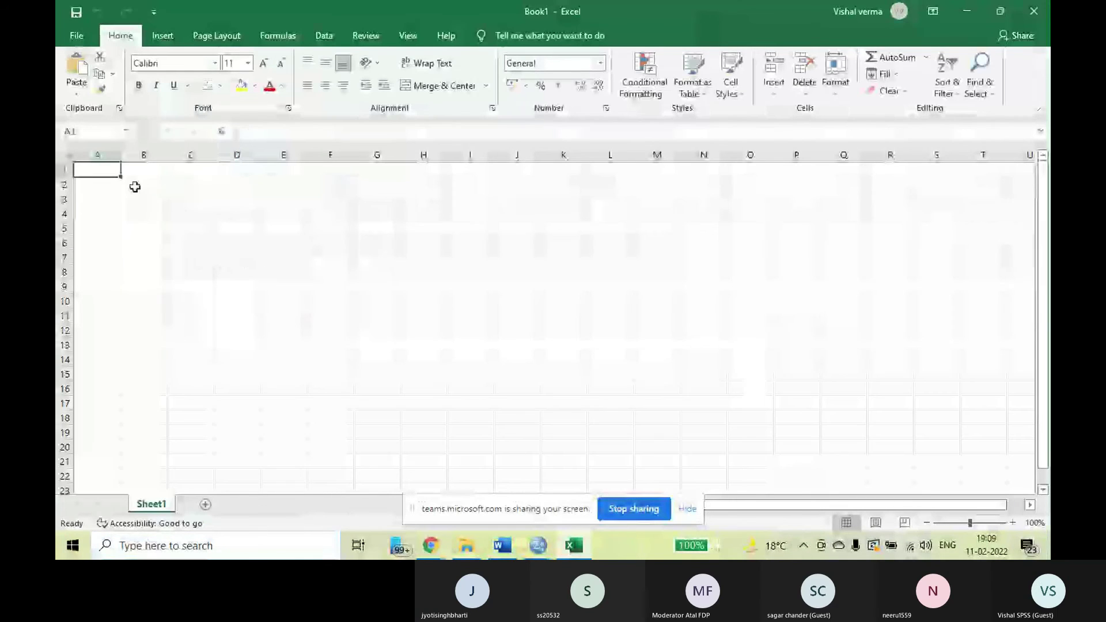
# Paste the Rotated Component Matrix at cell A1 and fit the widths of columns A to D to their contents
pyautogui.rightClick(104, 170)
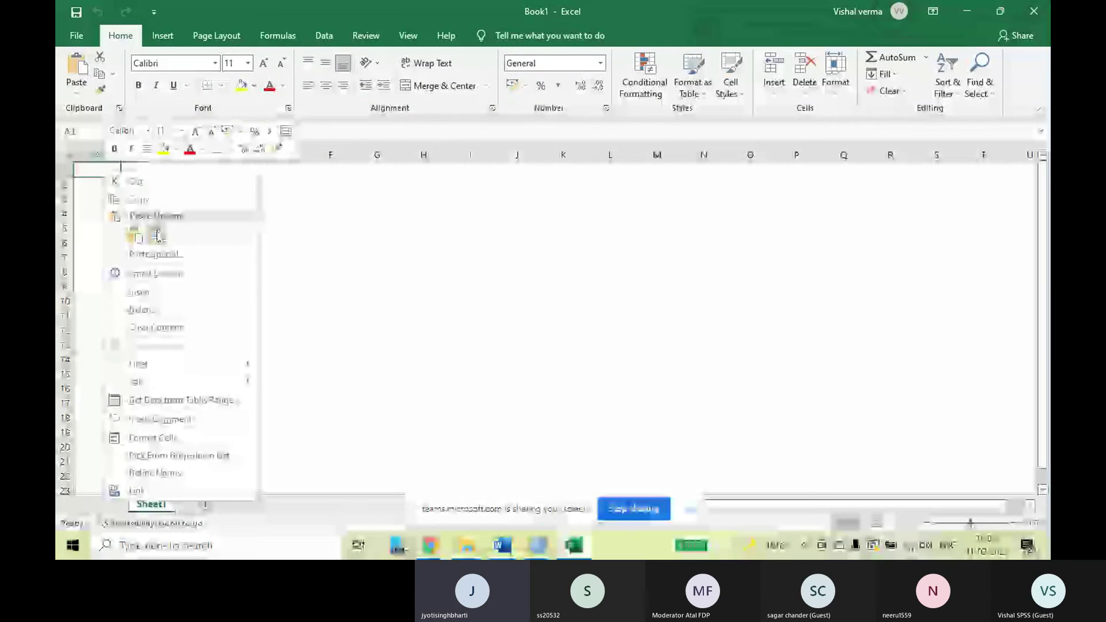
pyautogui.click(157, 230)
pyautogui.doubleClick(121, 155)
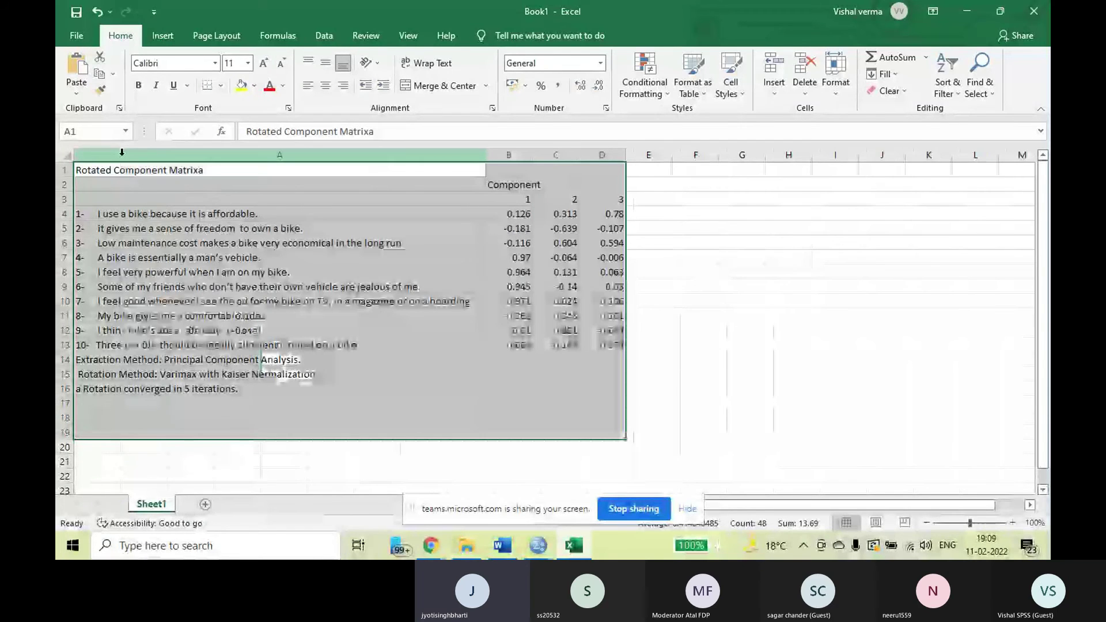
pyautogui.doubleClick(532, 155)
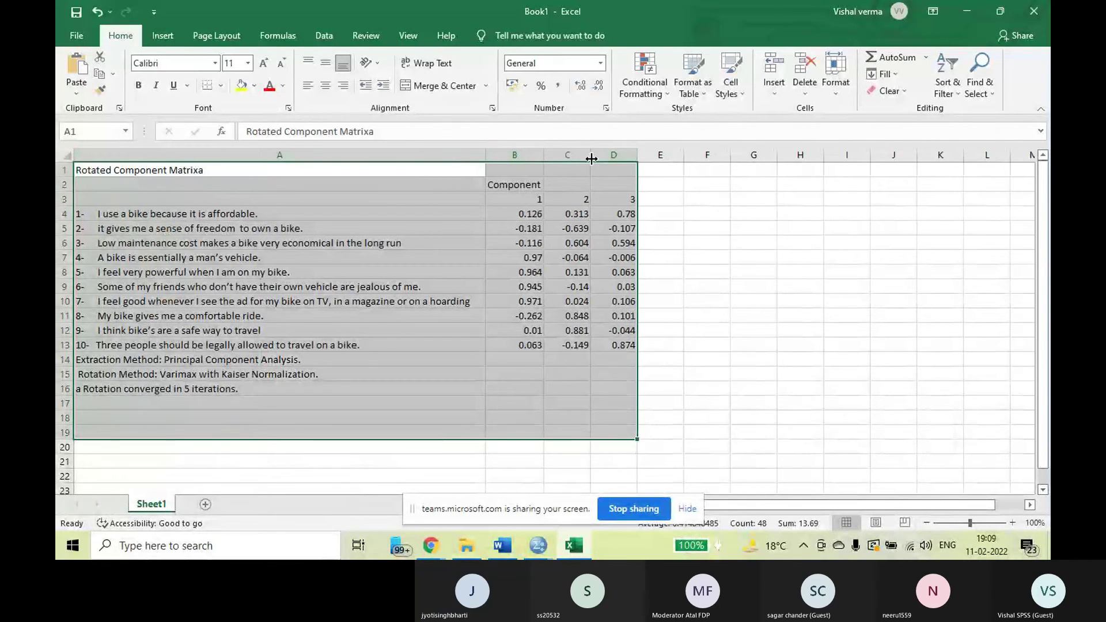
pyautogui.doubleClick(591, 155)
pyautogui.moveTo(627, 155); pyautogui.dragTo(612, 155)
# Apply borders to all cells of the ten statement rows and their loadings and enlarge their font to size 18
pyautogui.moveTo(106, 216); pyautogui.dragTo(605, 349)
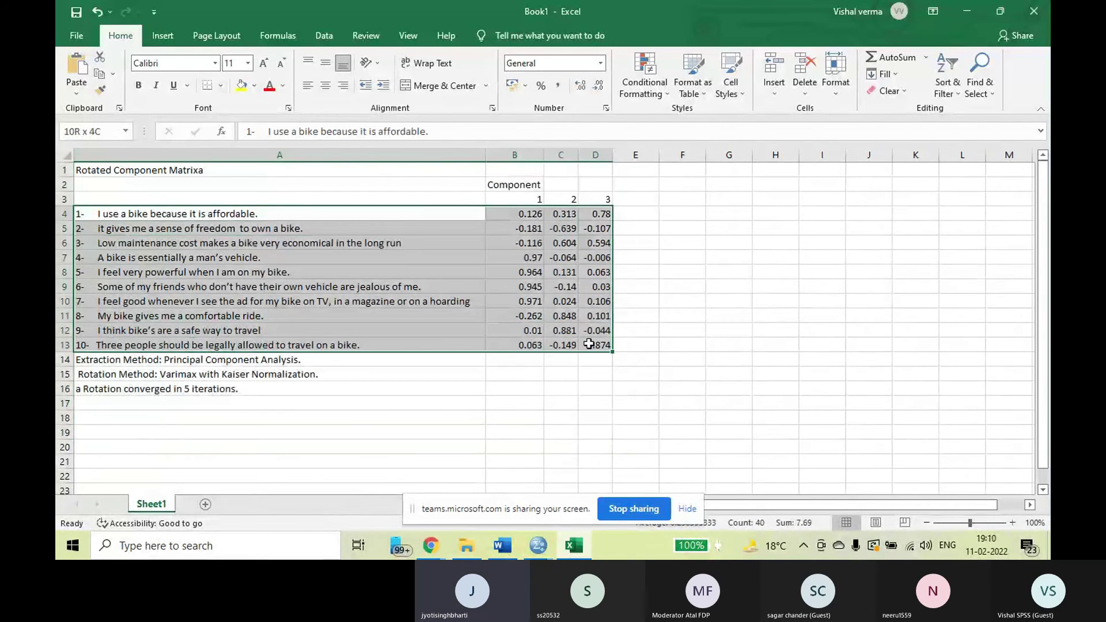
pyautogui.click(220, 88)
pyautogui.click(236, 209)
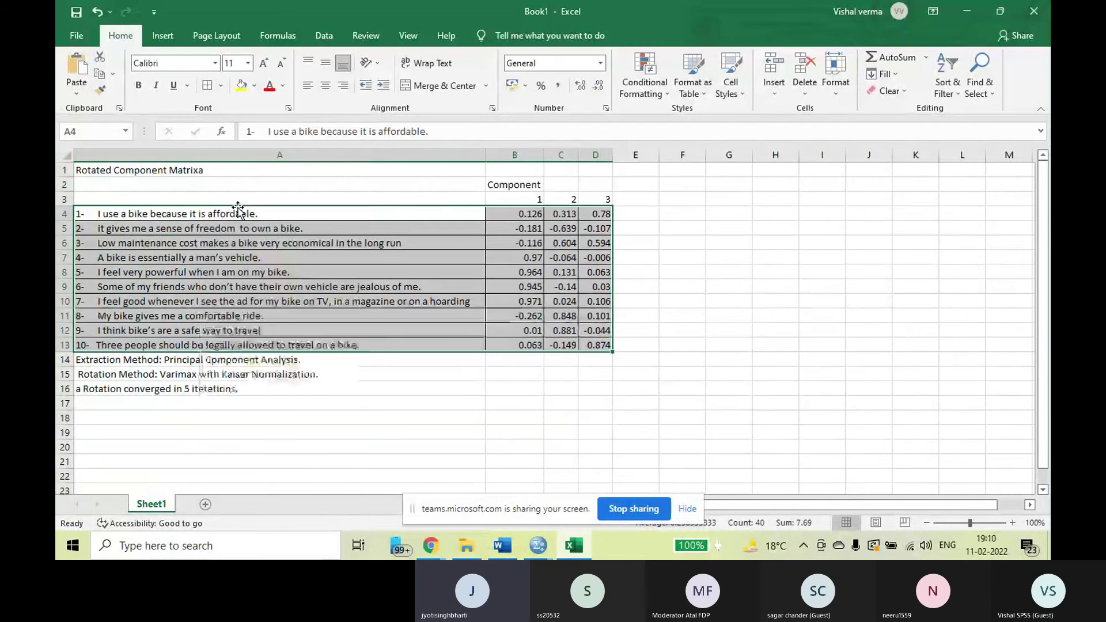
pyautogui.click(264, 64)
pyautogui.click(263, 64)
pyautogui.click(264, 63)
pyautogui.click(264, 63)
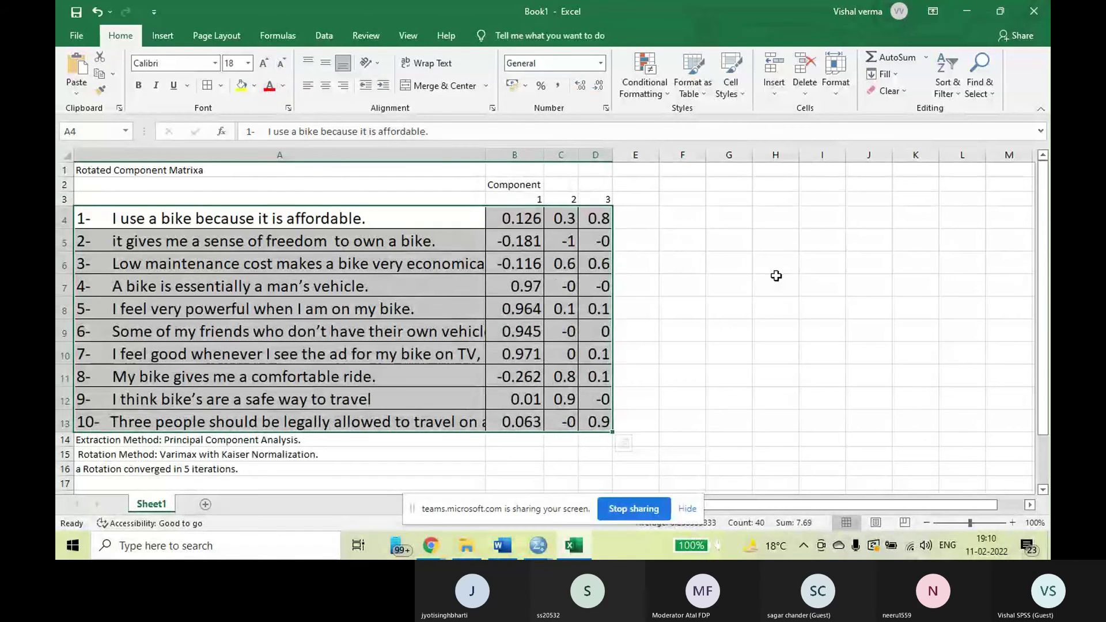
# Widen the three component columns so that the loadings show with all their decimals
pyautogui.click(802, 331)
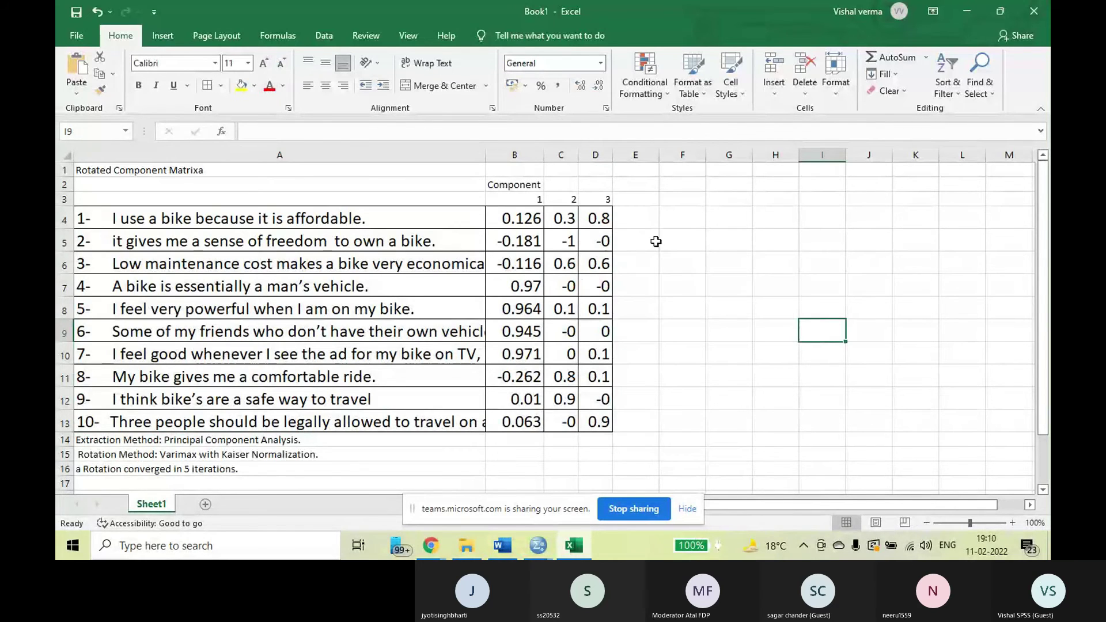
pyautogui.moveTo(541, 156); pyautogui.dragTo(637, 155)
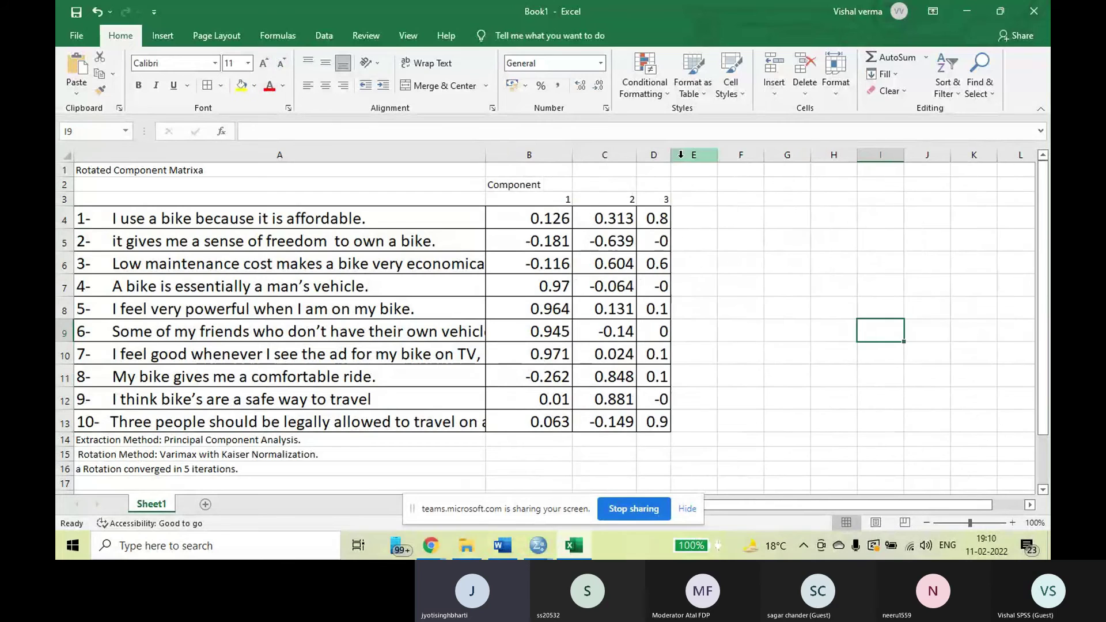
pyautogui.moveTo(672, 157); pyautogui.dragTo(744, 158)
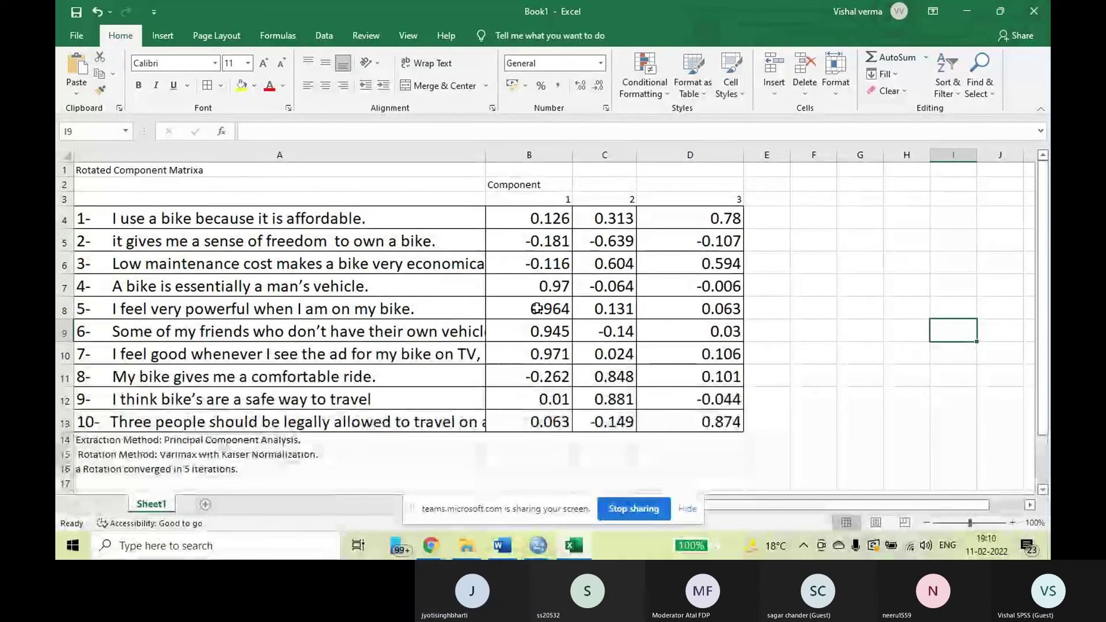
# Color the component 1 loadings of statements 4 to 7 red and the component 2 loadings of statements 8 and 9 green
pyautogui.moveTo(547, 308); pyautogui.dragTo(536, 349)
pyautogui.moveTo(517, 282); pyautogui.dragTo(527, 347)
pyautogui.click(269, 85)
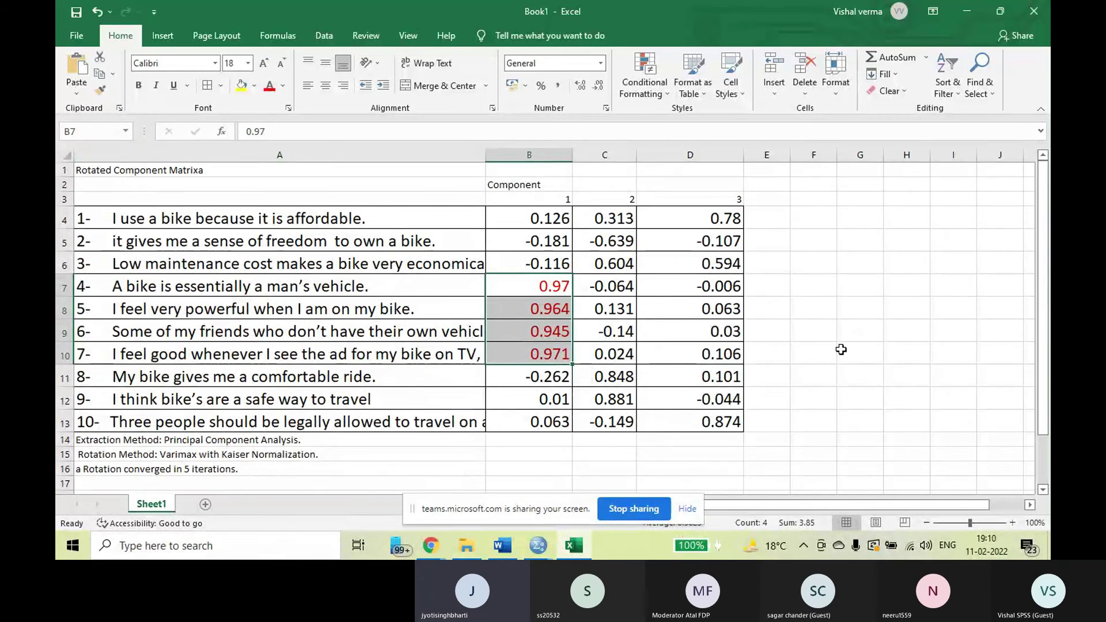
pyautogui.click(624, 382)
pyautogui.moveTo(624, 382); pyautogui.dragTo(622, 400)
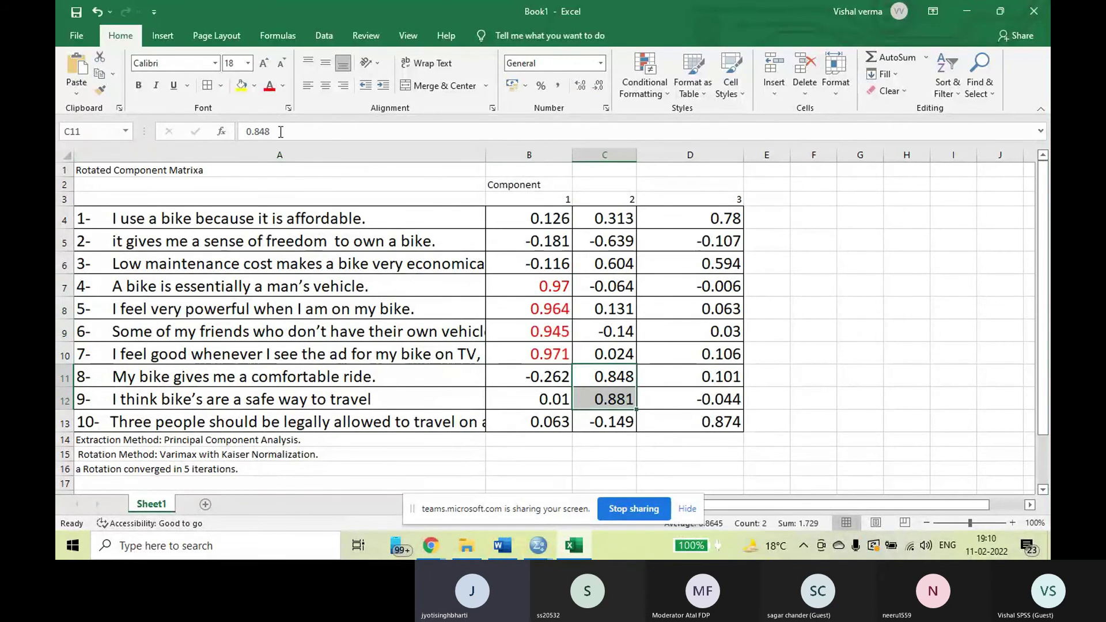
pyautogui.click(284, 86)
pyautogui.click(332, 216)
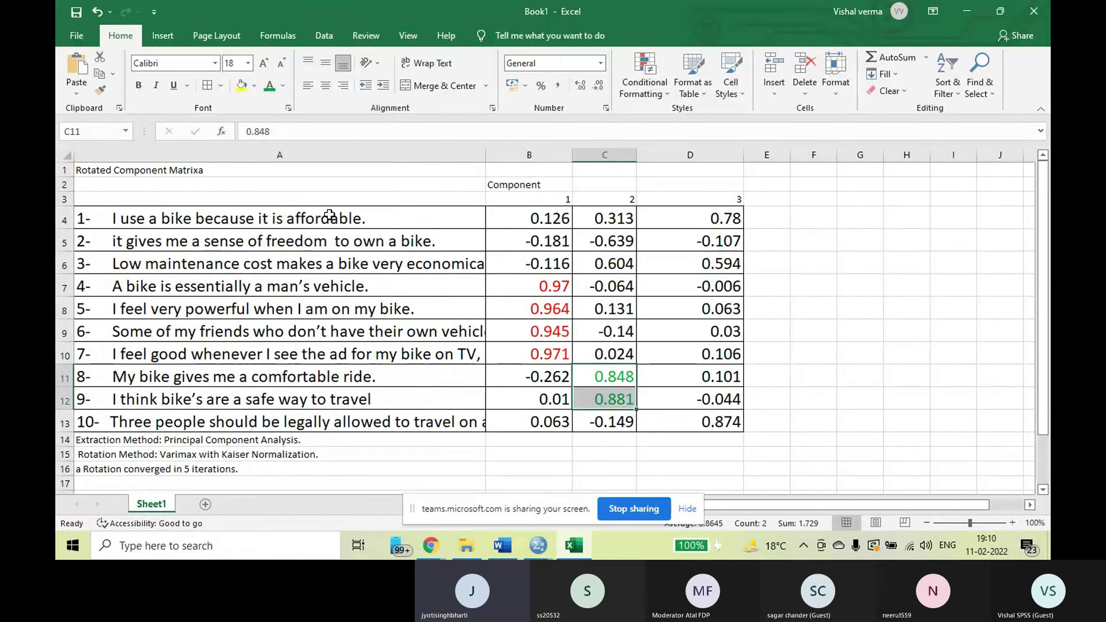
# Color the component 3 loadings of statements 1 and 10 red
pyautogui.click(725, 217)
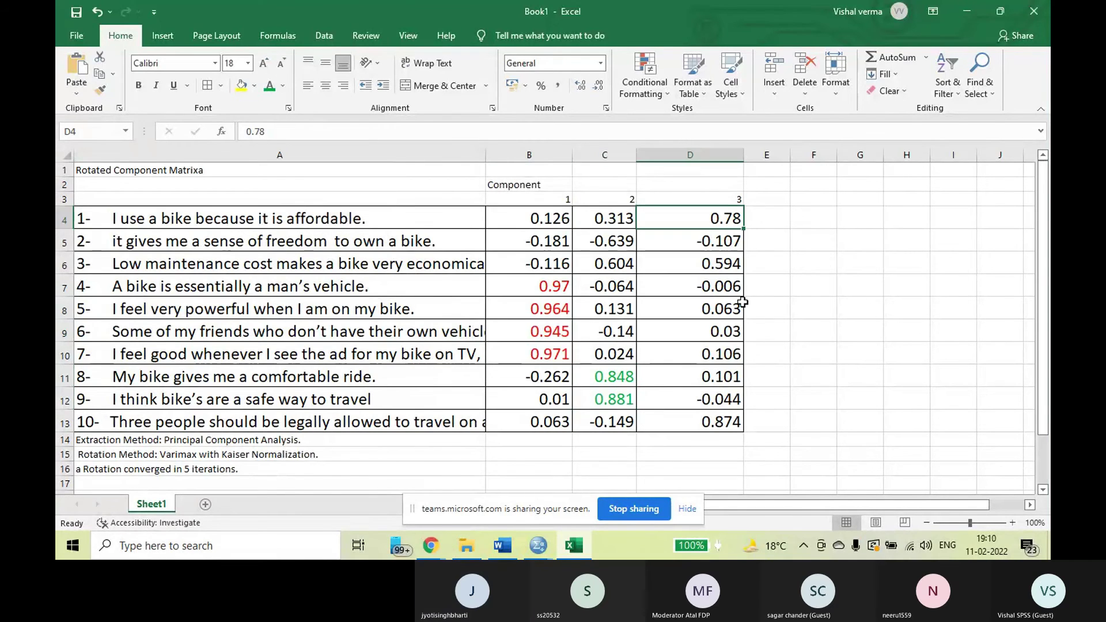
pyautogui.click(283, 84)
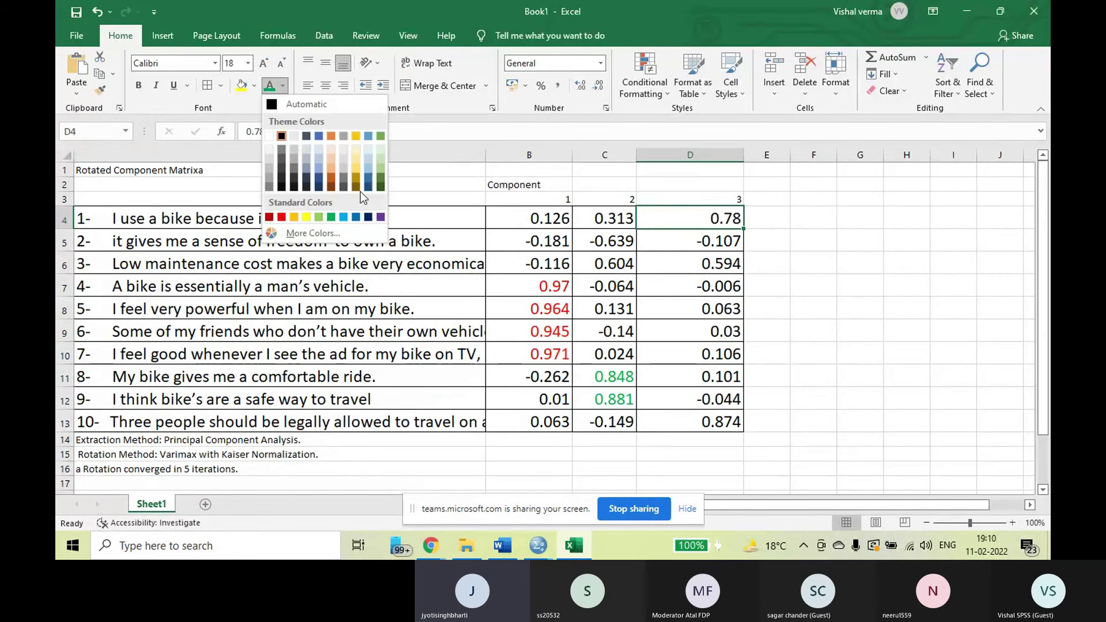
pyautogui.click(339, 177)
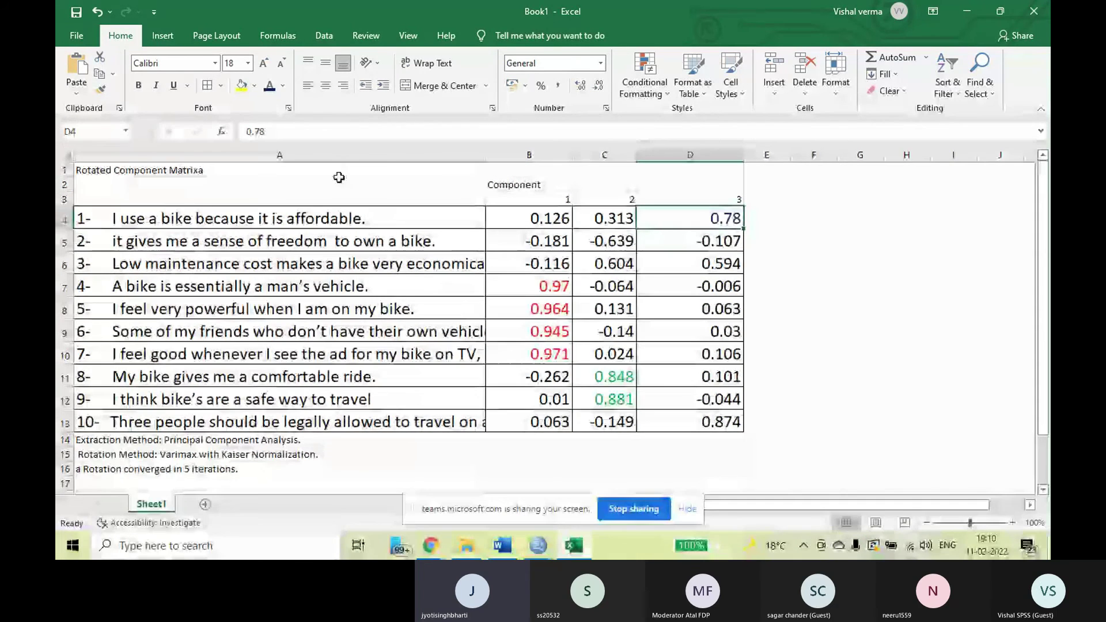
pyautogui.click(283, 84)
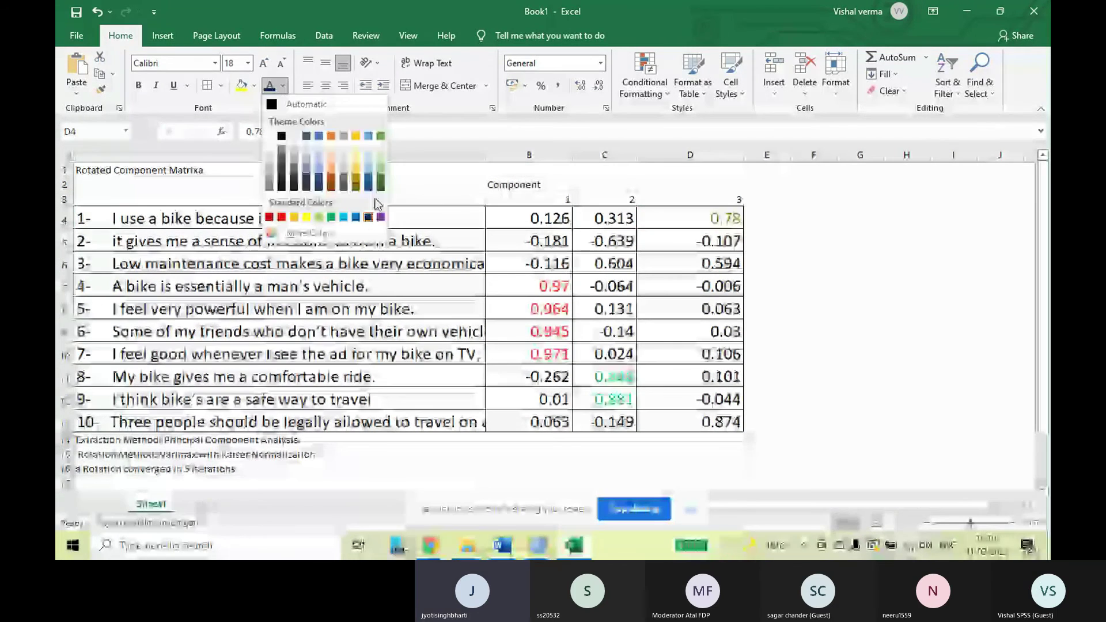
pyautogui.click(275, 219)
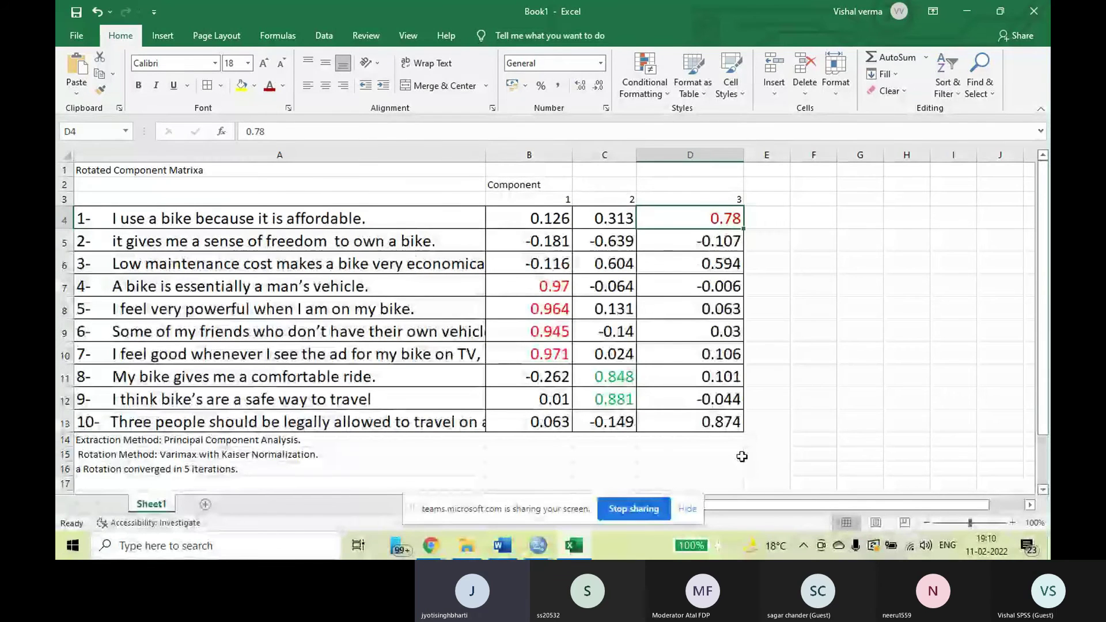
pyautogui.click(726, 426)
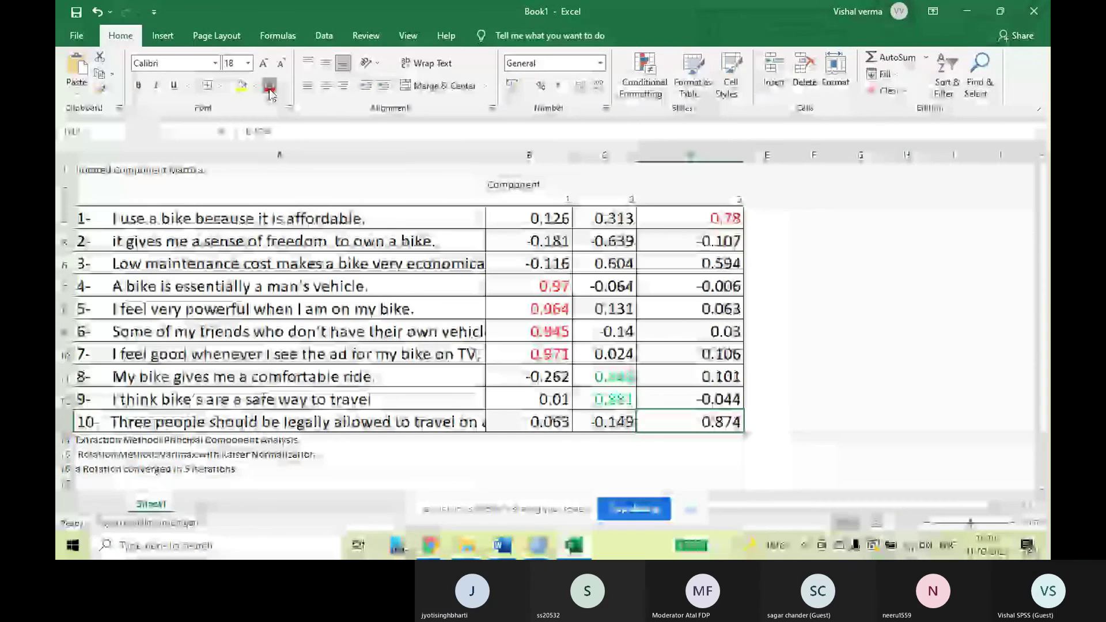
pyautogui.click(269, 87)
# Color the text of statements 4 to 7 red to match their component 1 loadings
pyautogui.moveTo(231, 286); pyautogui.dragTo(230, 354)
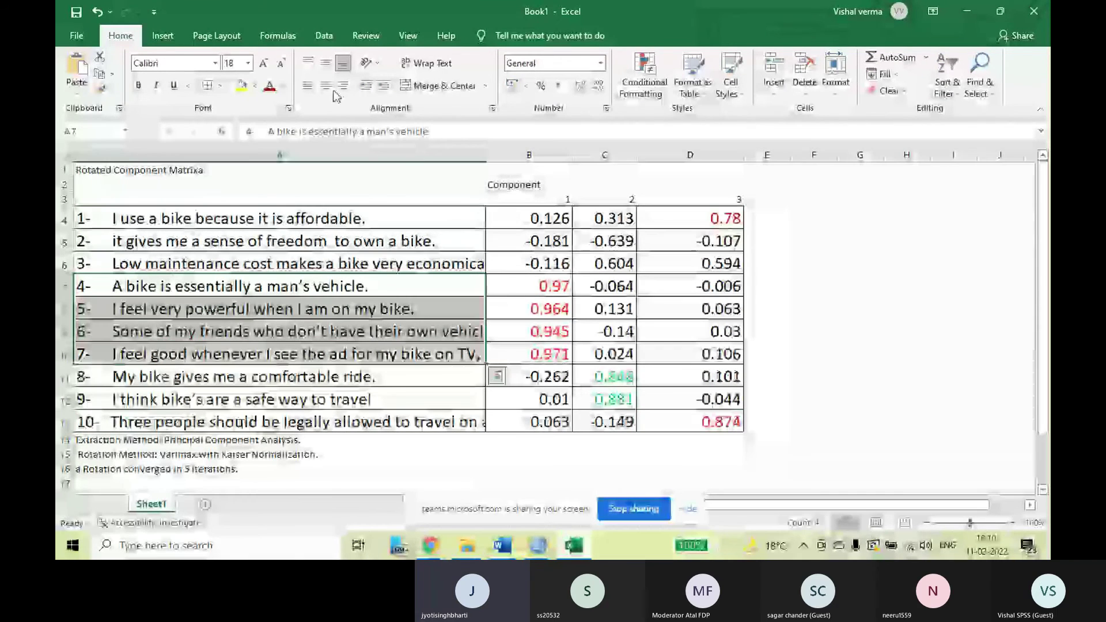
pyautogui.click(283, 87)
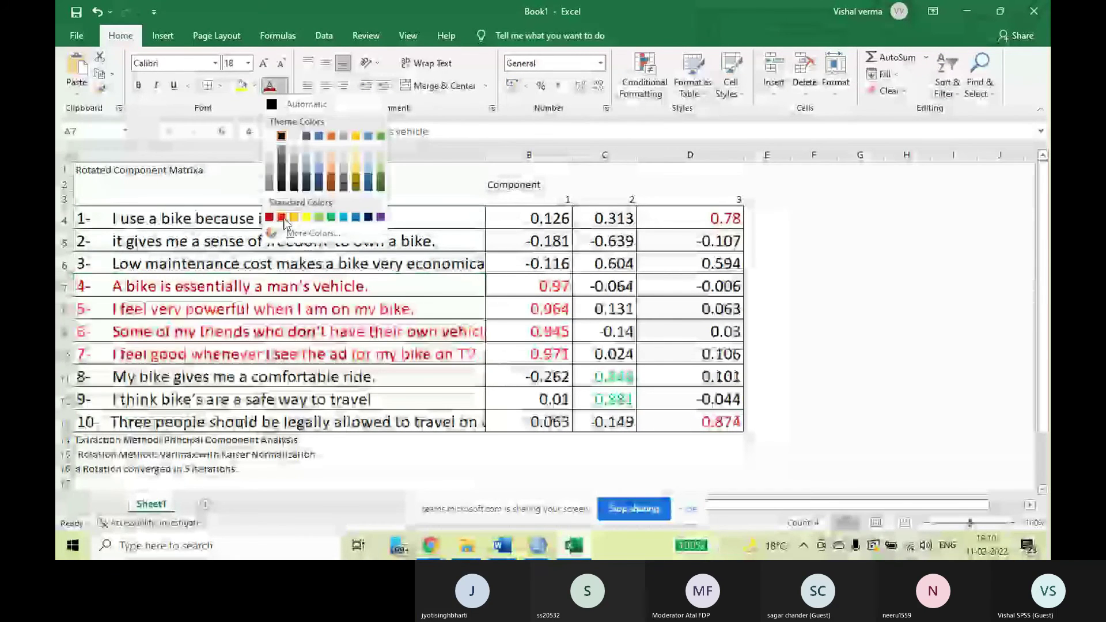
pyautogui.click(282, 218)
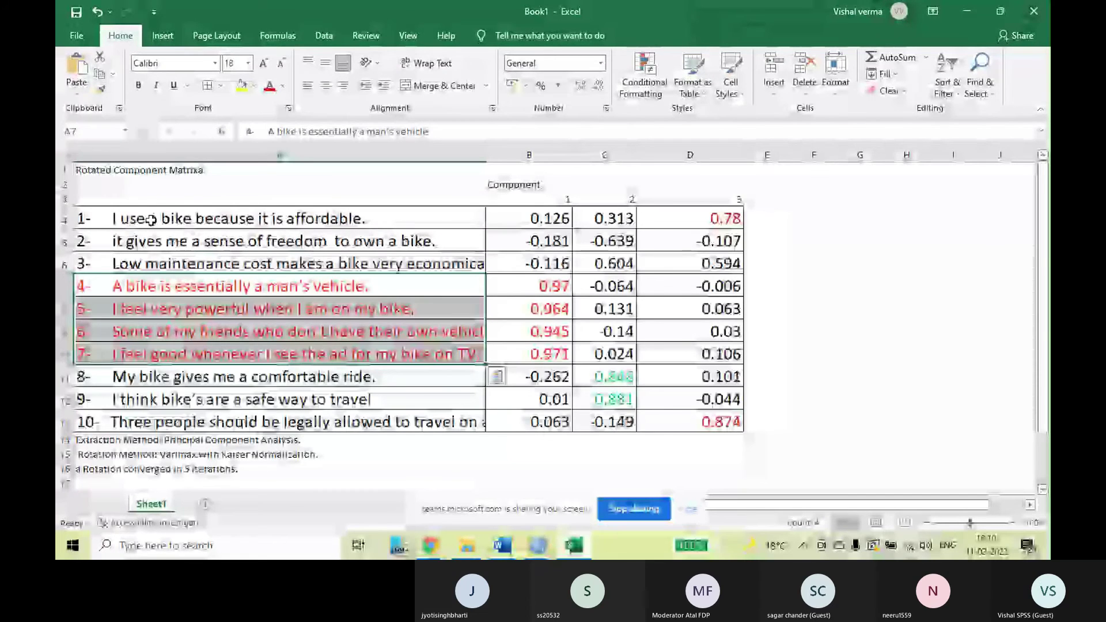
# Color the text of statement 1 dark red
pyautogui.click(97, 220)
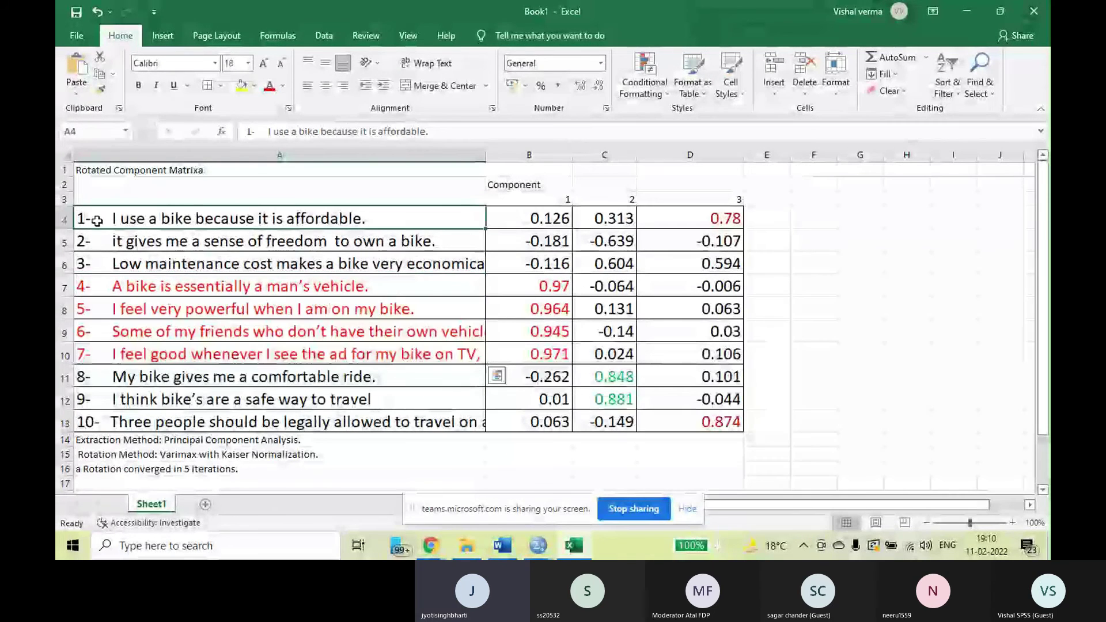
pyautogui.click(282, 85)
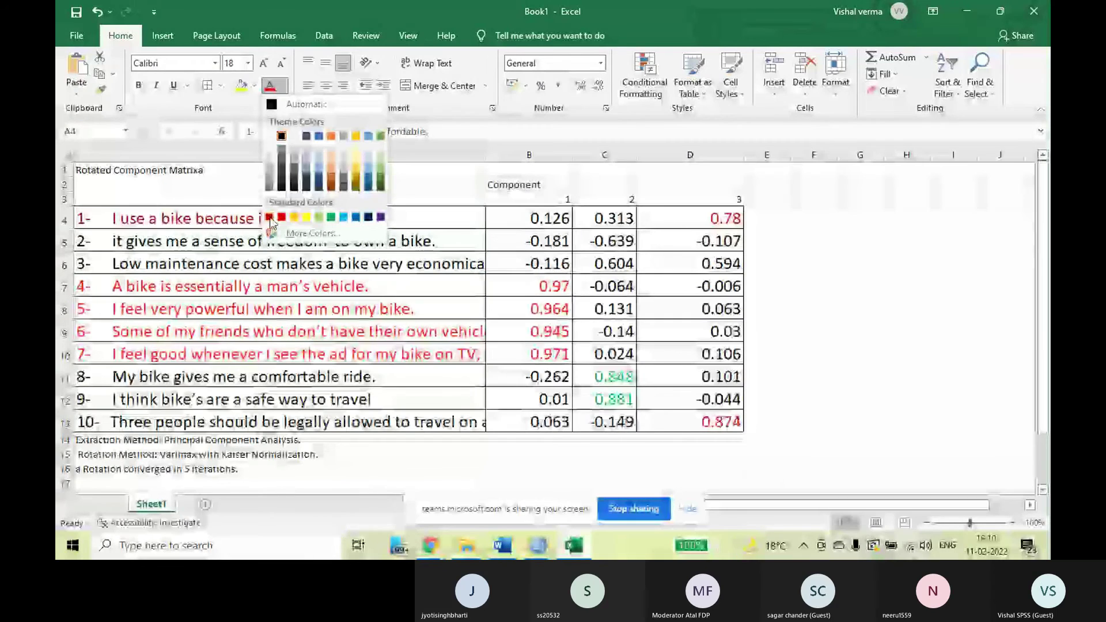
pyautogui.click(269, 217)
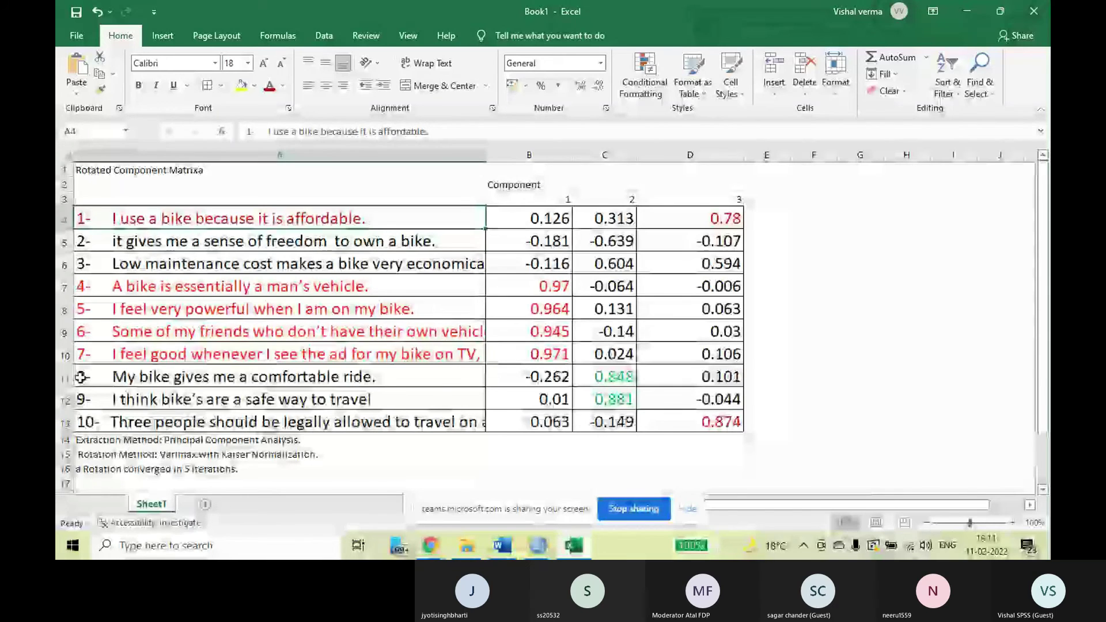
# Color the text of statements 8 and 9 green to match their component 2 loadings
pyautogui.moveTo(80, 376); pyautogui.dragTo(81, 399)
pyautogui.click(282, 85)
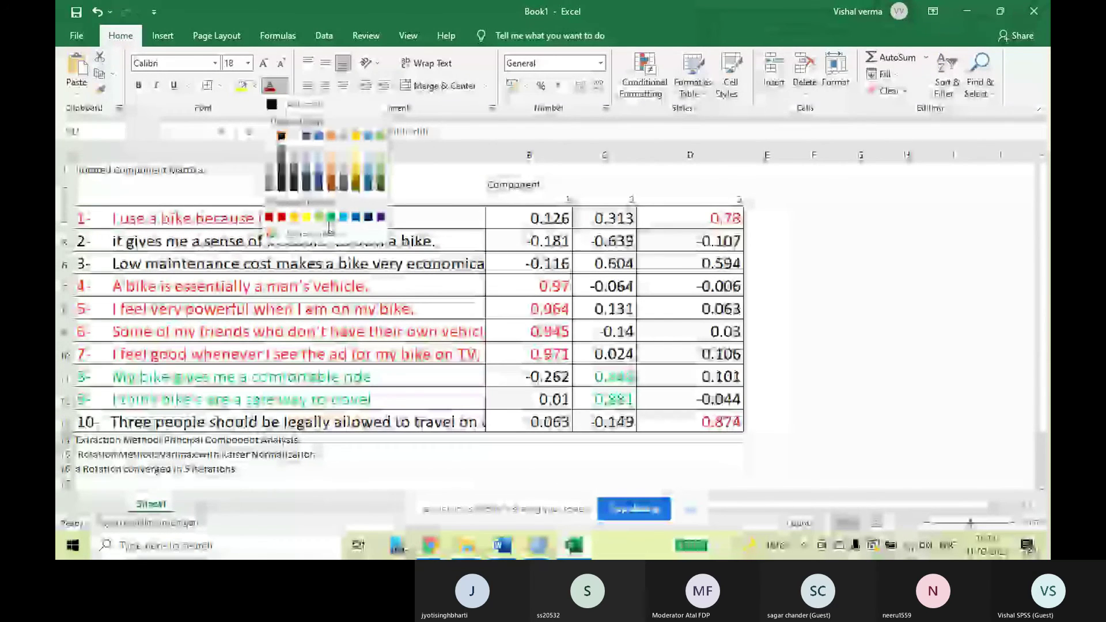
pyautogui.click(331, 219)
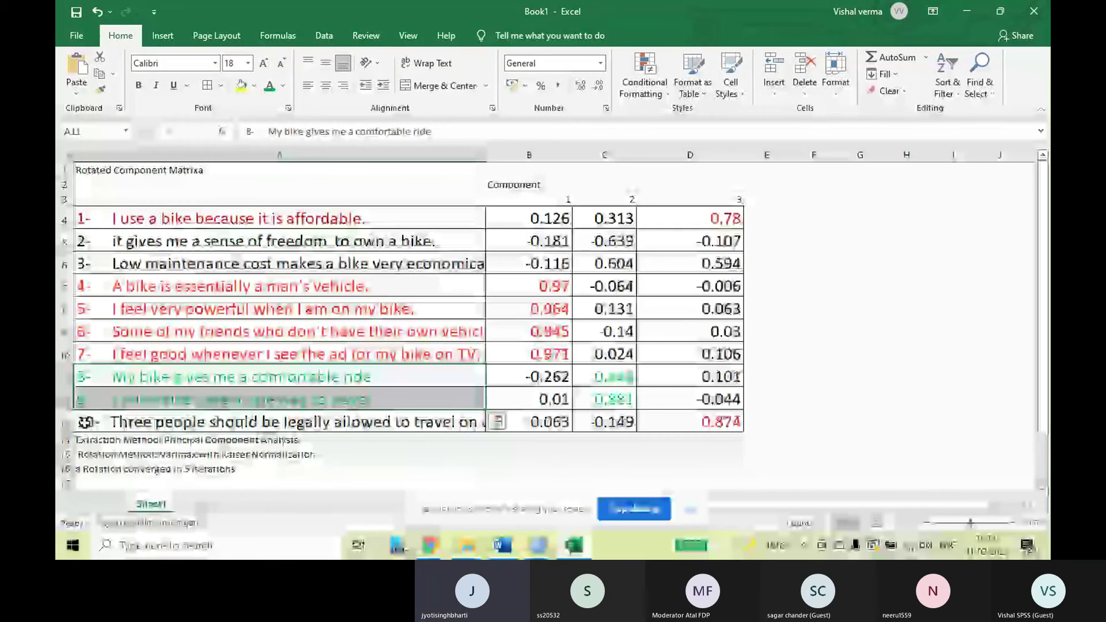
# Color the text of statements 10 and 1 purple, along with the component 3 loading of statement 1
pyautogui.moveTo(85, 422); pyautogui.dragTo(403, 423)
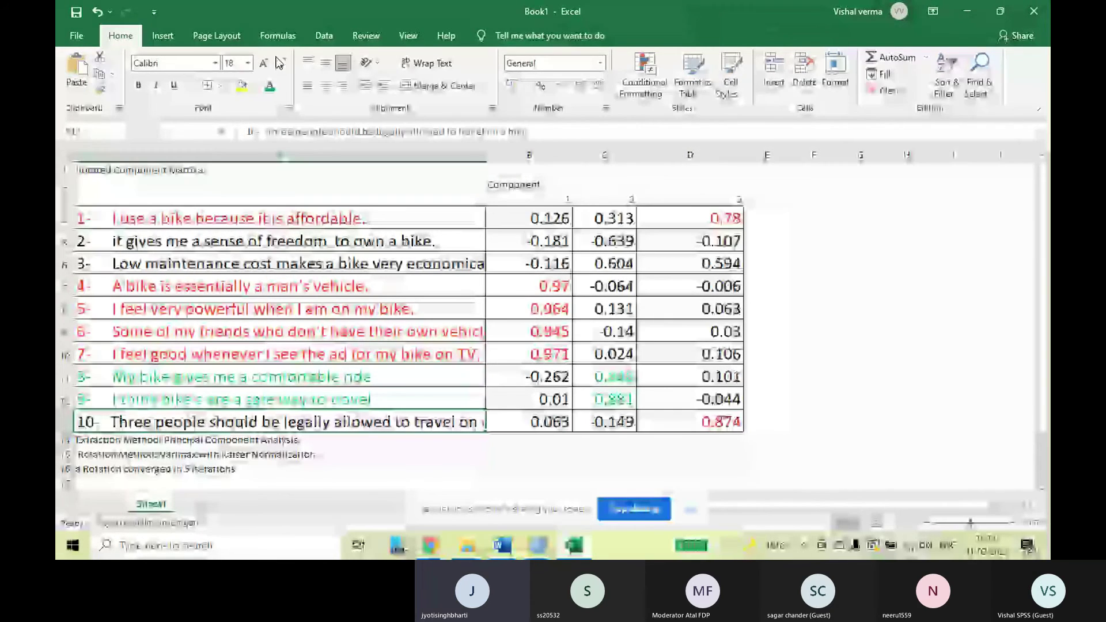
pyautogui.click(283, 87)
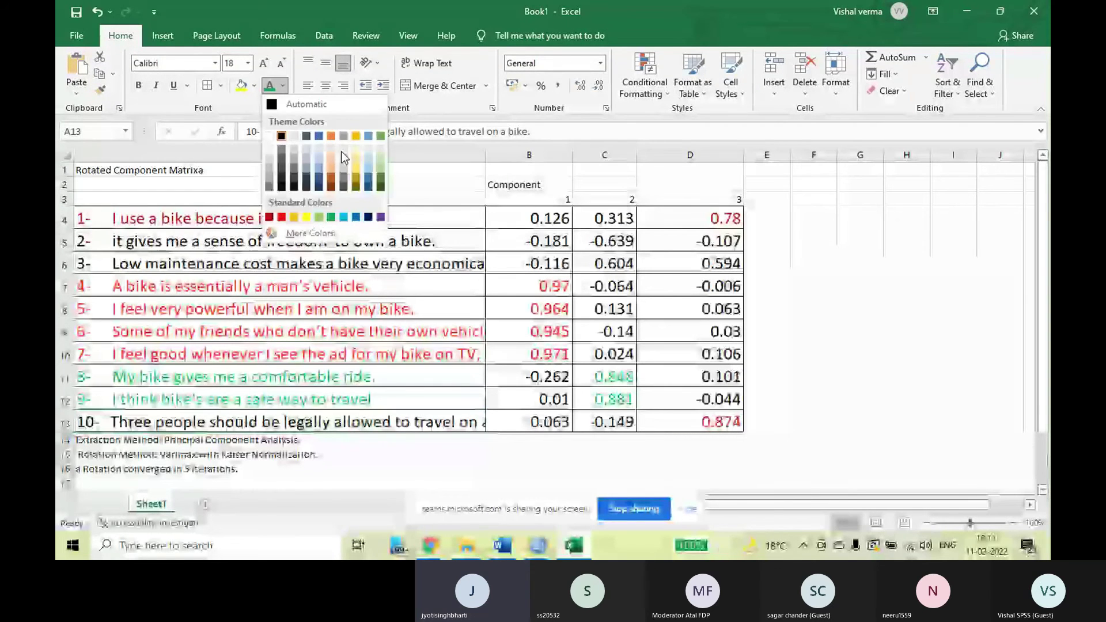
pyautogui.click(341, 151)
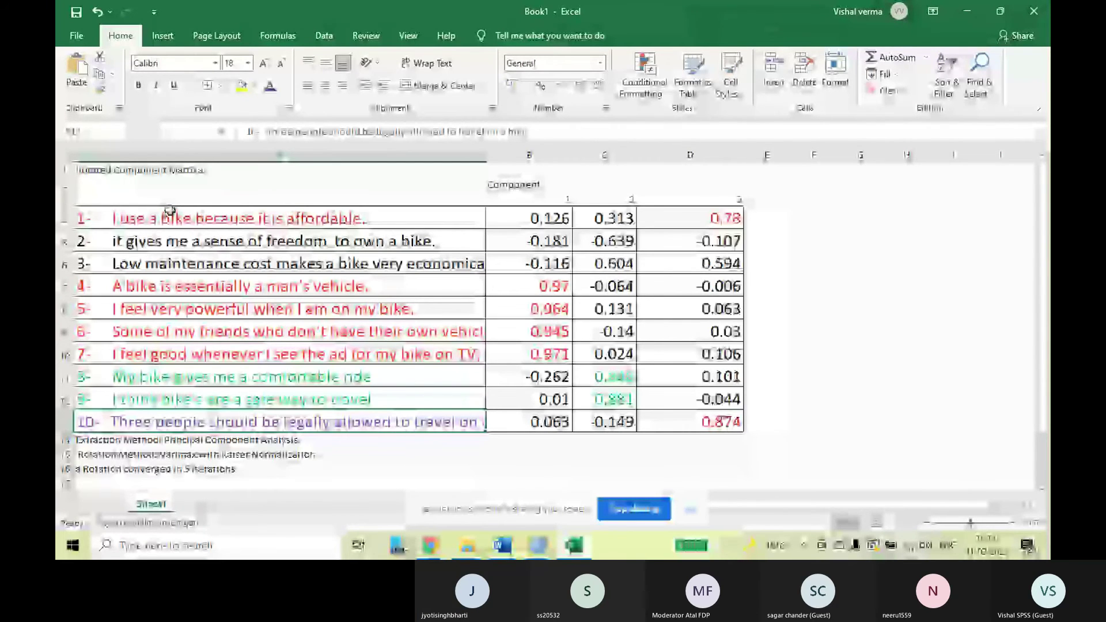
pyautogui.click(170, 213)
pyautogui.click(270, 87)
pyautogui.click(697, 219)
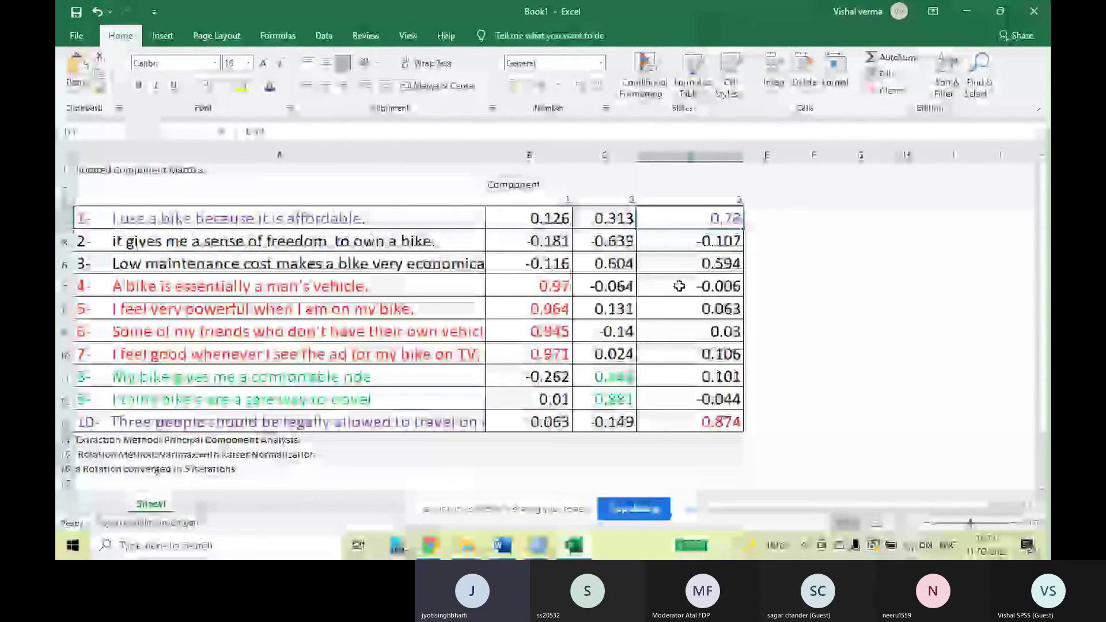
# Color the text of statement 3 and its loadings on all three components blue
pyautogui.click(483, 265)
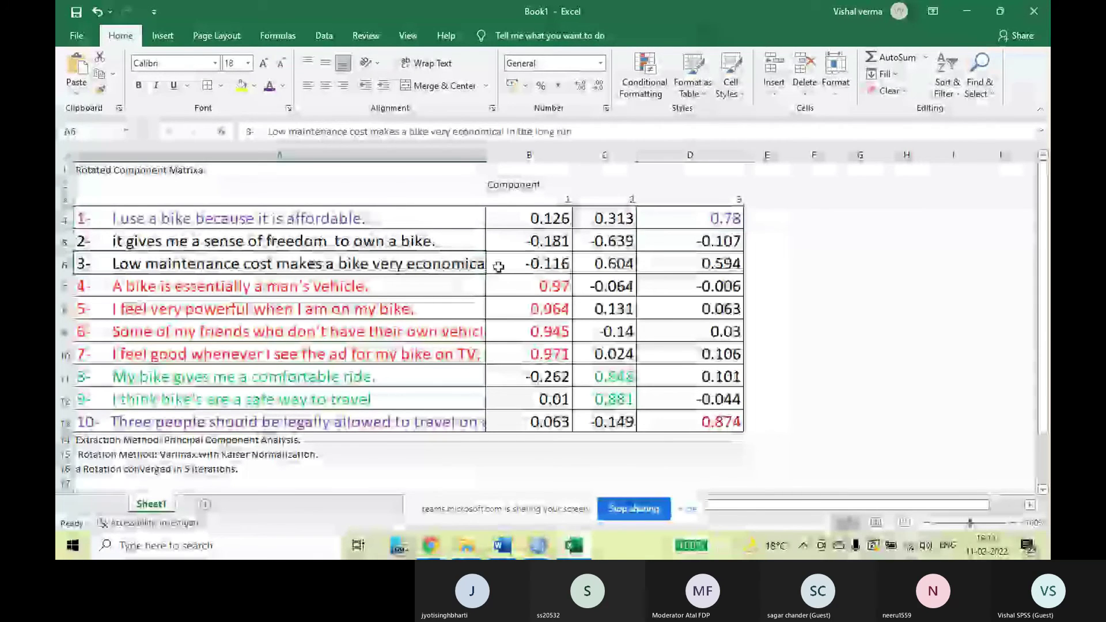
pyautogui.moveTo(498, 267); pyautogui.dragTo(713, 264)
pyautogui.click(283, 85)
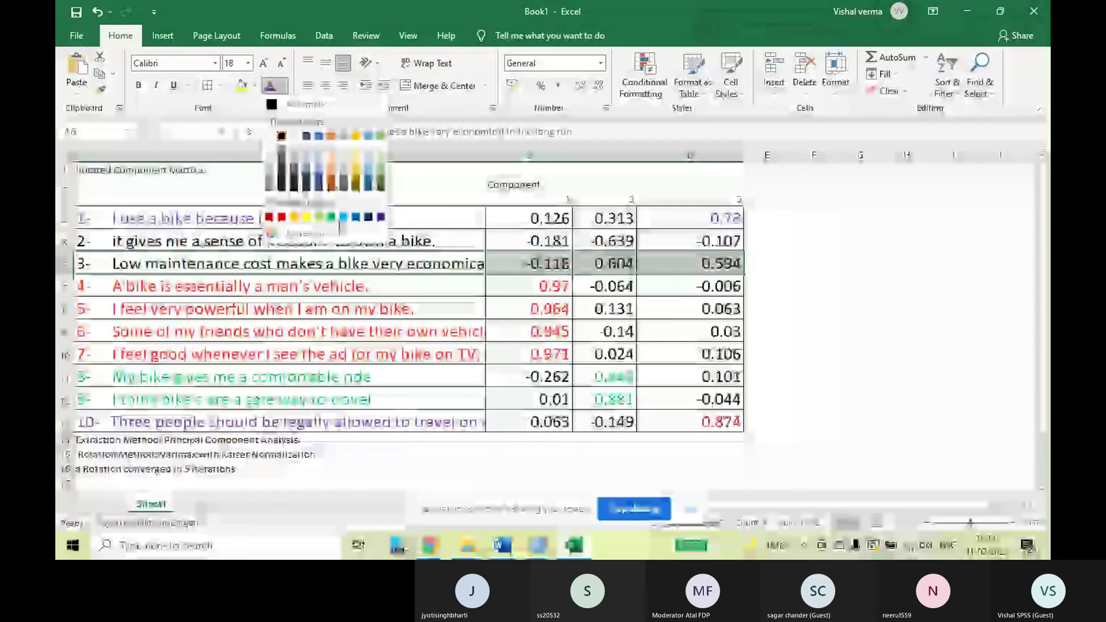
pyautogui.click(356, 218)
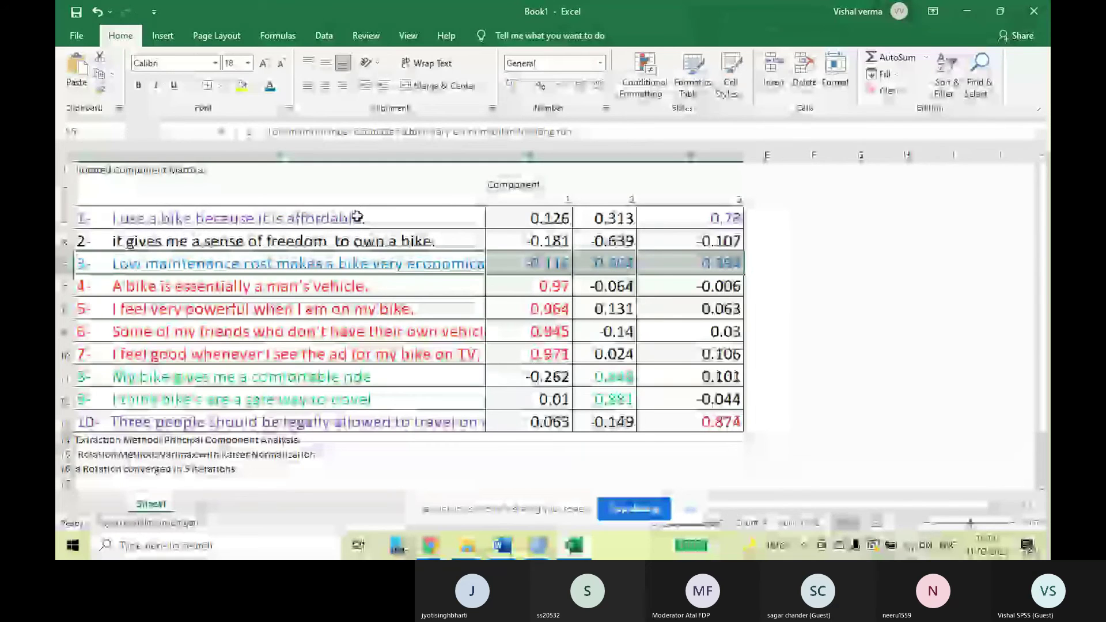
pyautogui.click(615, 262)
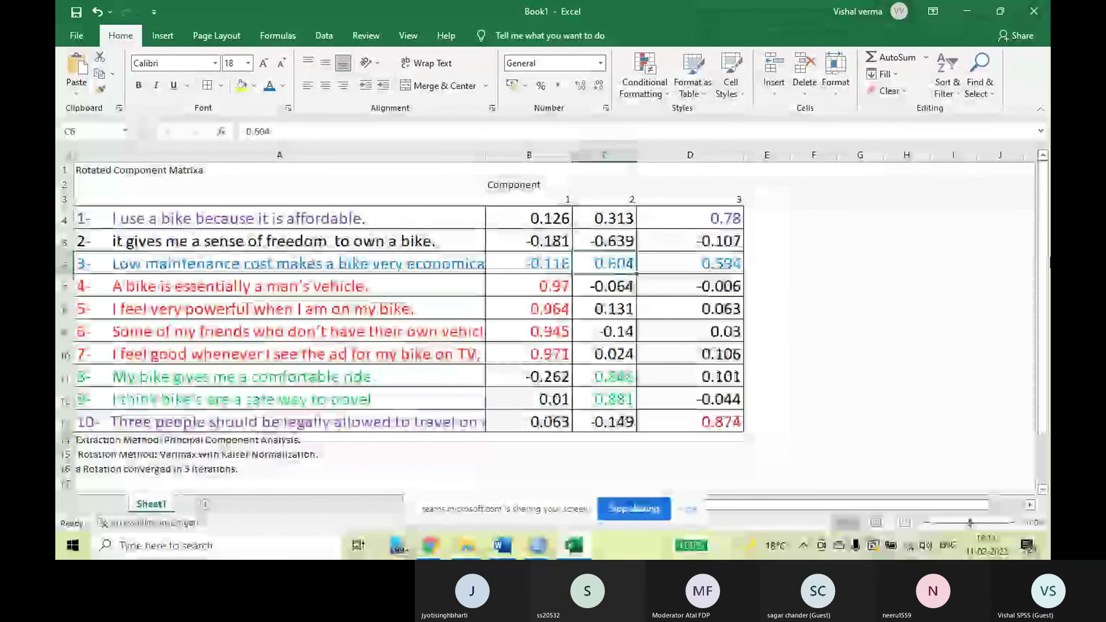
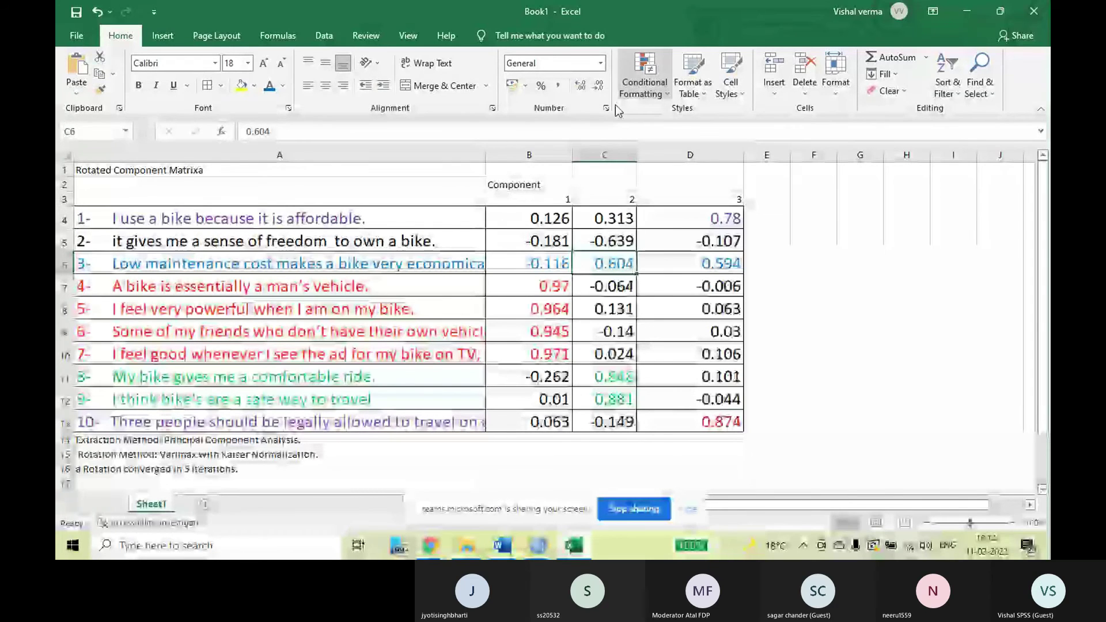
# Widen the statement column until the longest statement, number 7, fits in full
pyautogui.moveTo(485, 156); pyautogui.dragTo(569, 156)
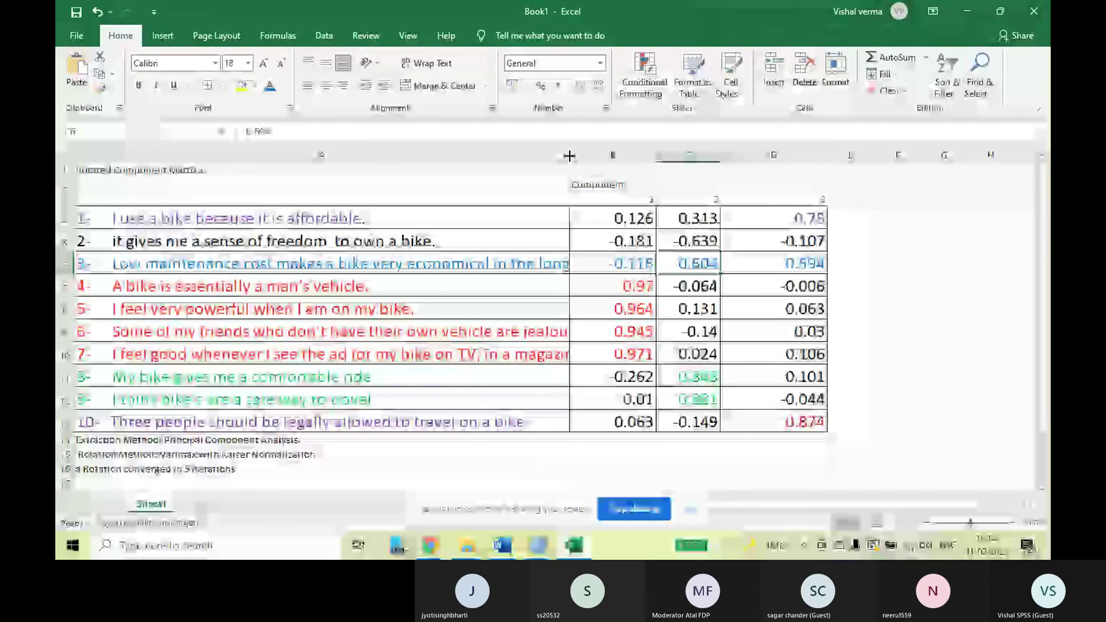
pyautogui.moveTo(569, 155); pyautogui.dragTo(712, 161)
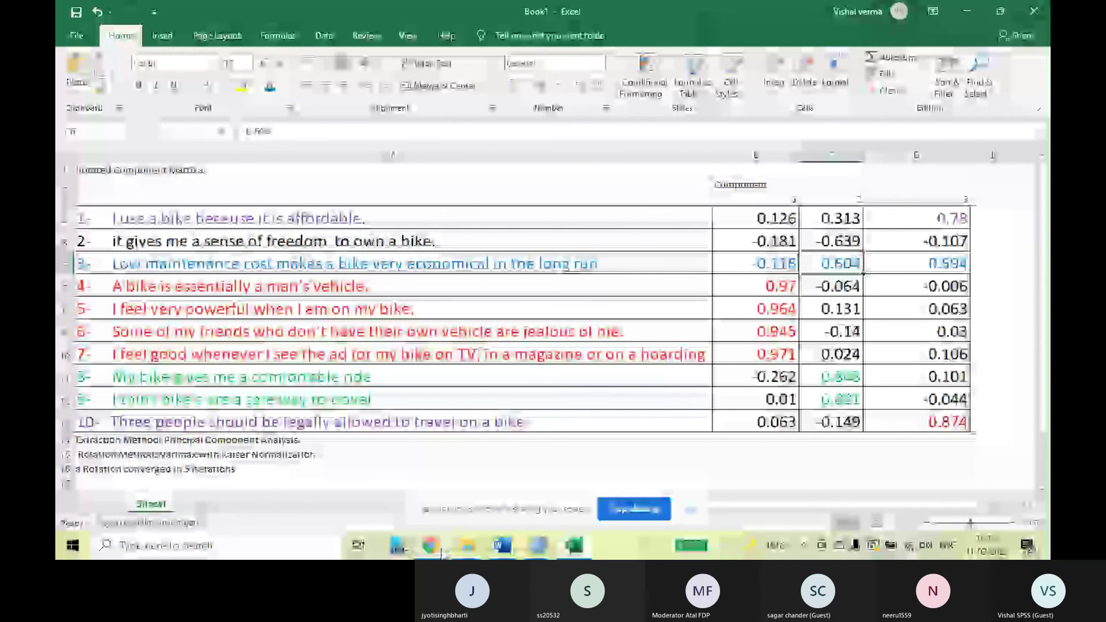
# Switch to the SPSS Statistics Viewer output and examine the Component Plot in Rotated Space
pyautogui.moveTo(431, 551)
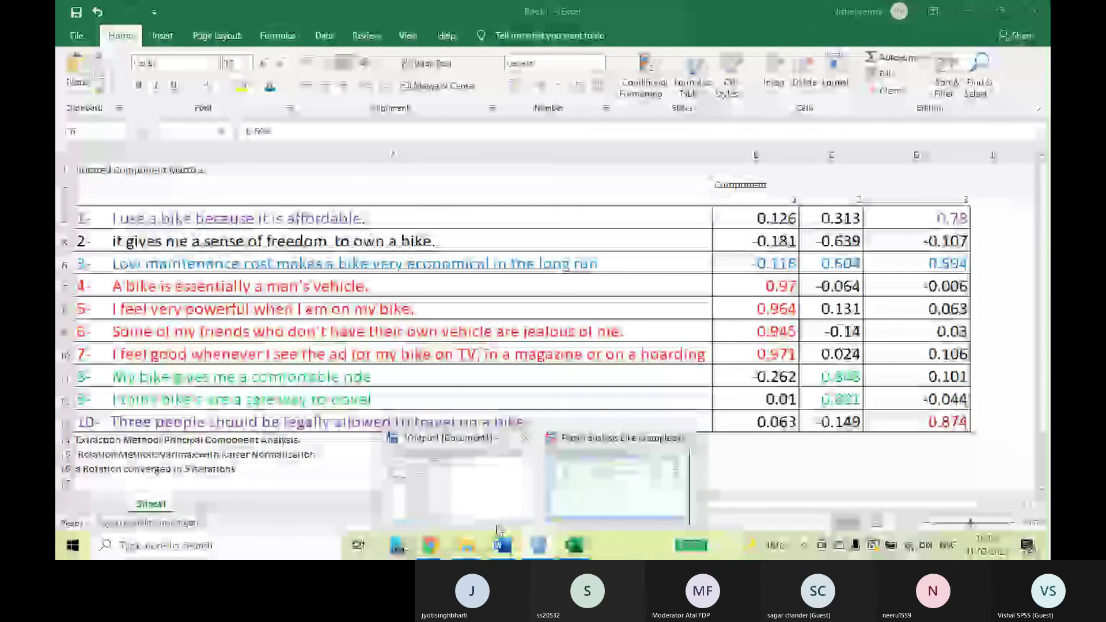
pyautogui.click(495, 515)
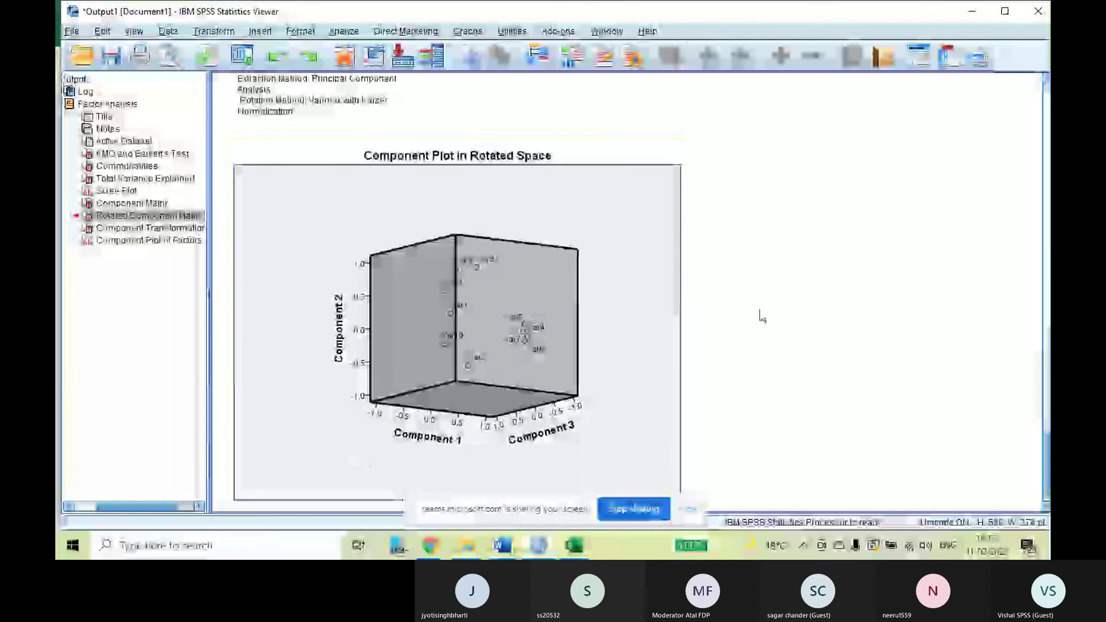
pyautogui.scroll(-1, 761, 316)
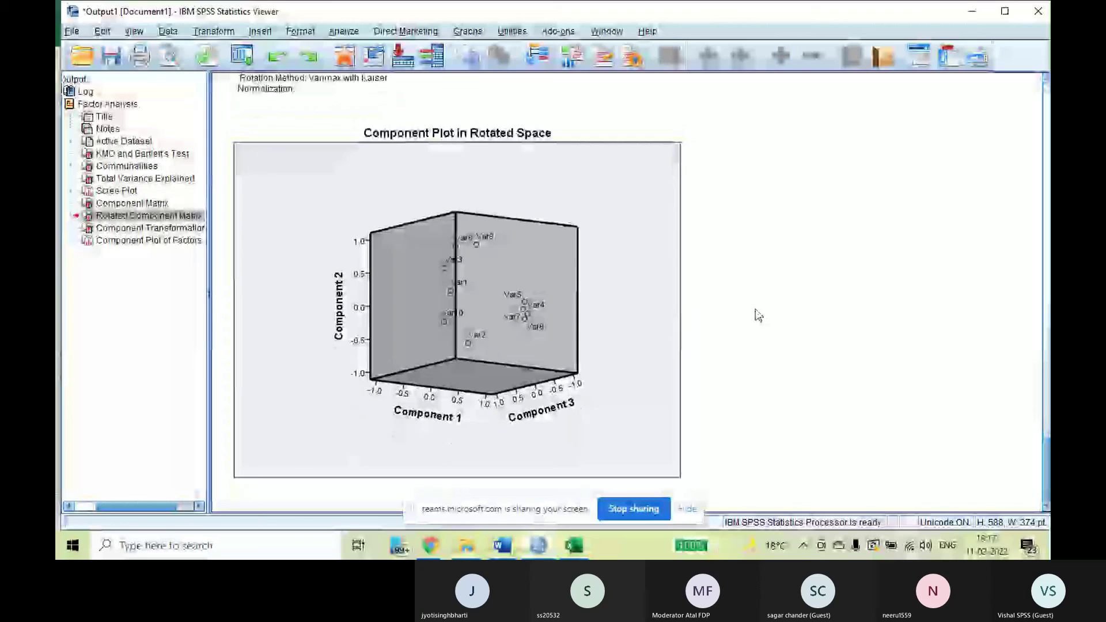